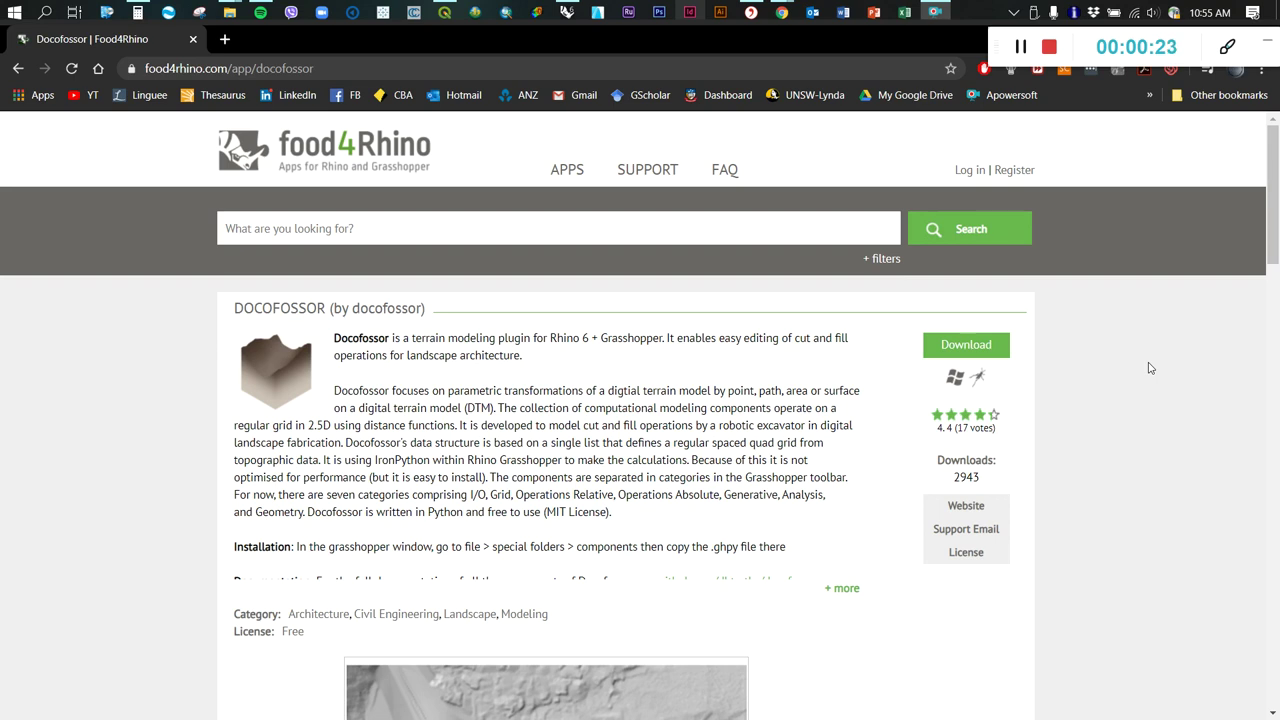
Review the Docofossor plugin page on food4Rhino, expanding the full description and checking the installation notes and the available downloads
scroll(622, 435, down, 3)
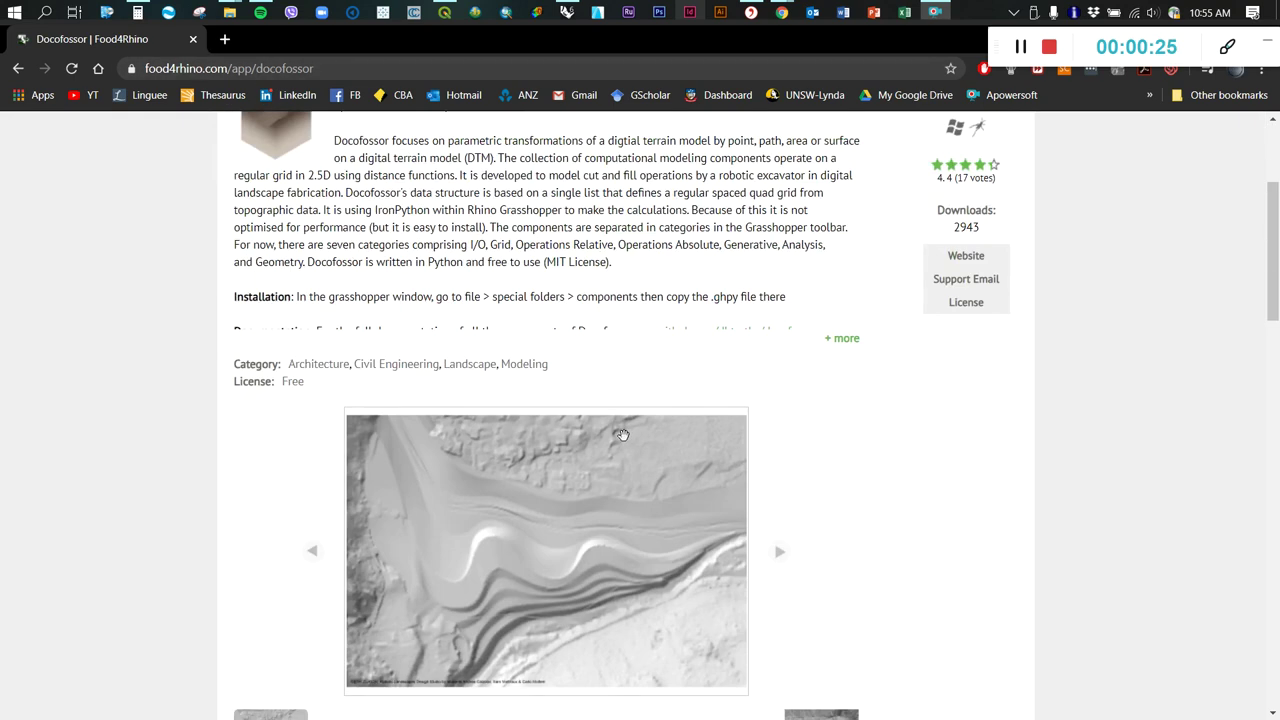
click(849, 340)
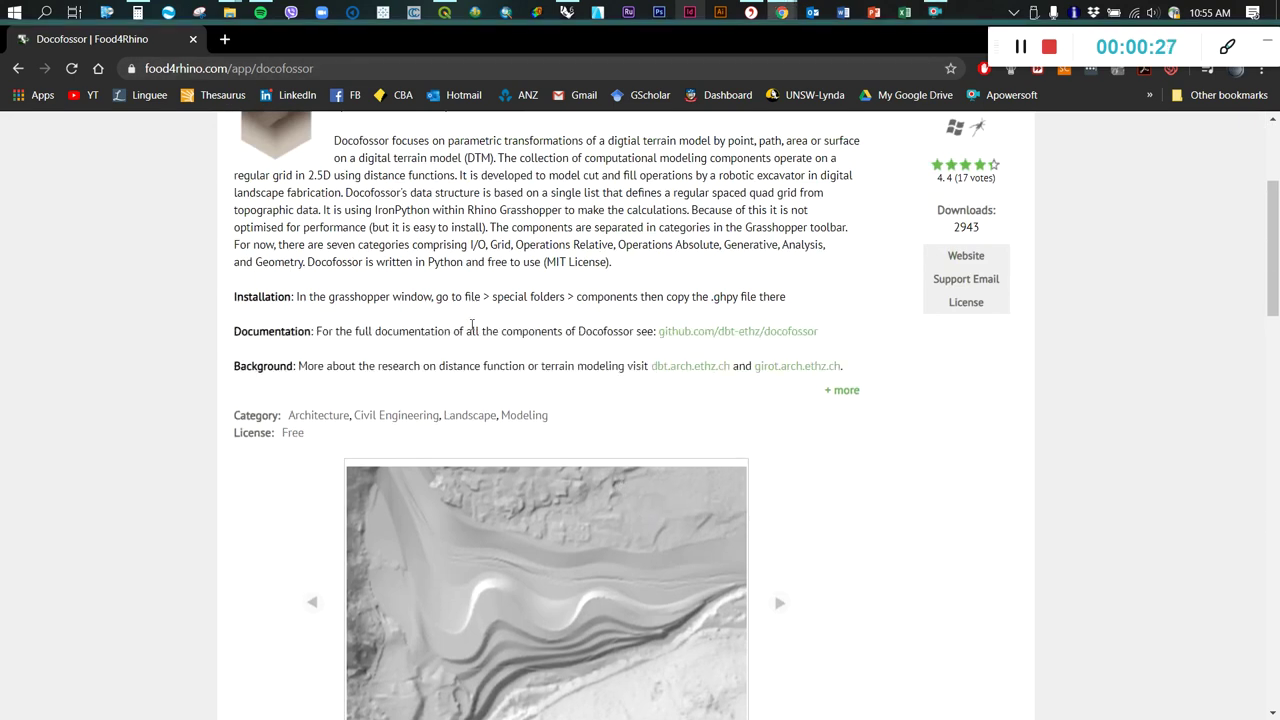
scroll(540, 585, up, 2)
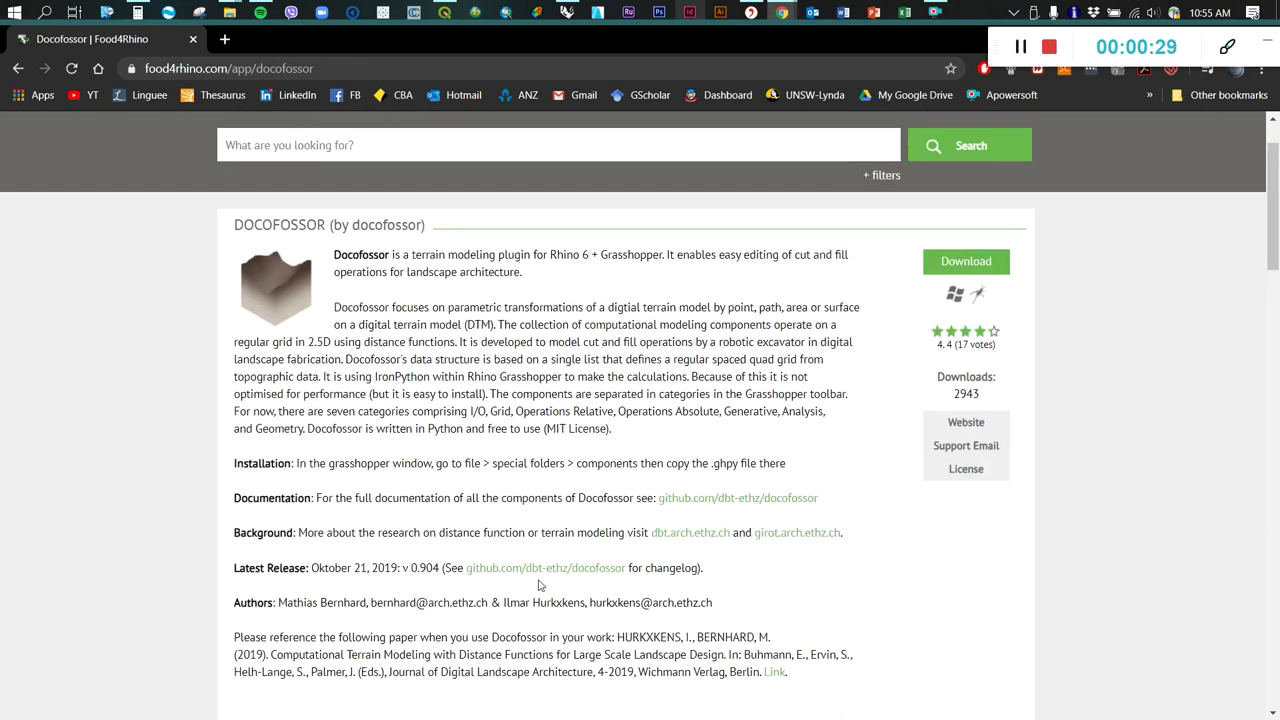
scroll(598, 575, down, 8)
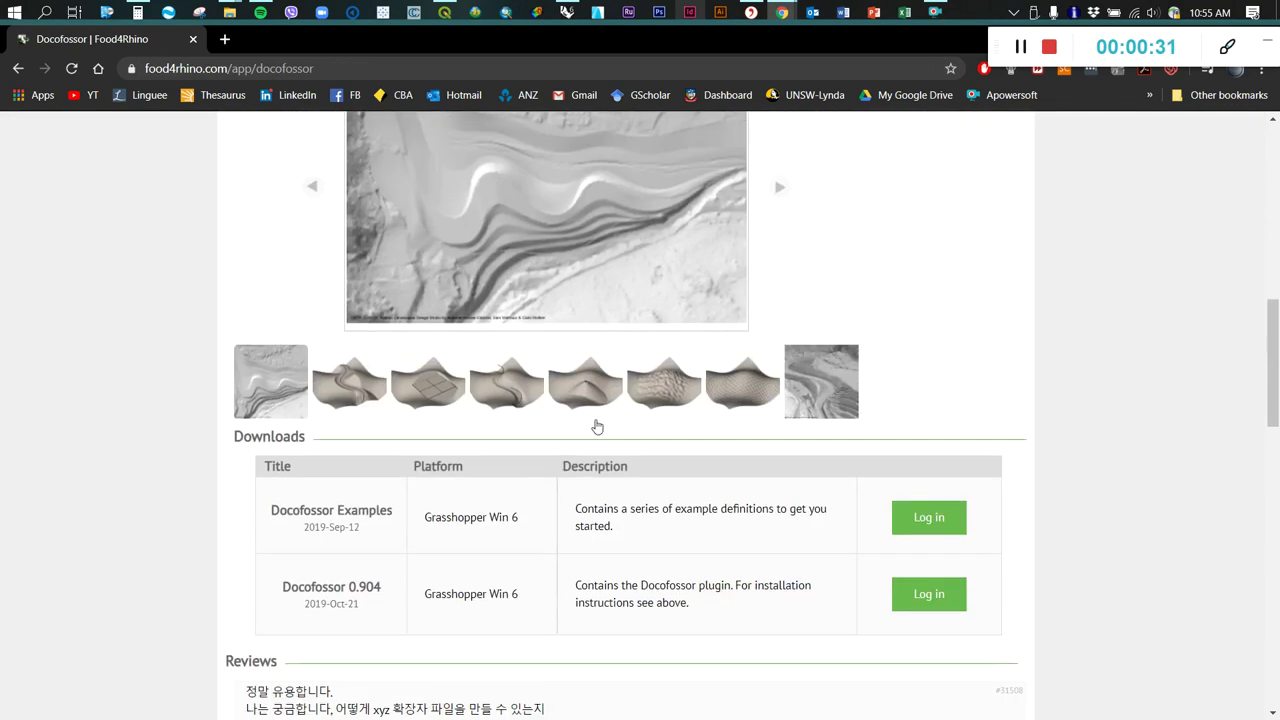
scroll(597, 427, down, 5)
scroll(364, 370, up, 3)
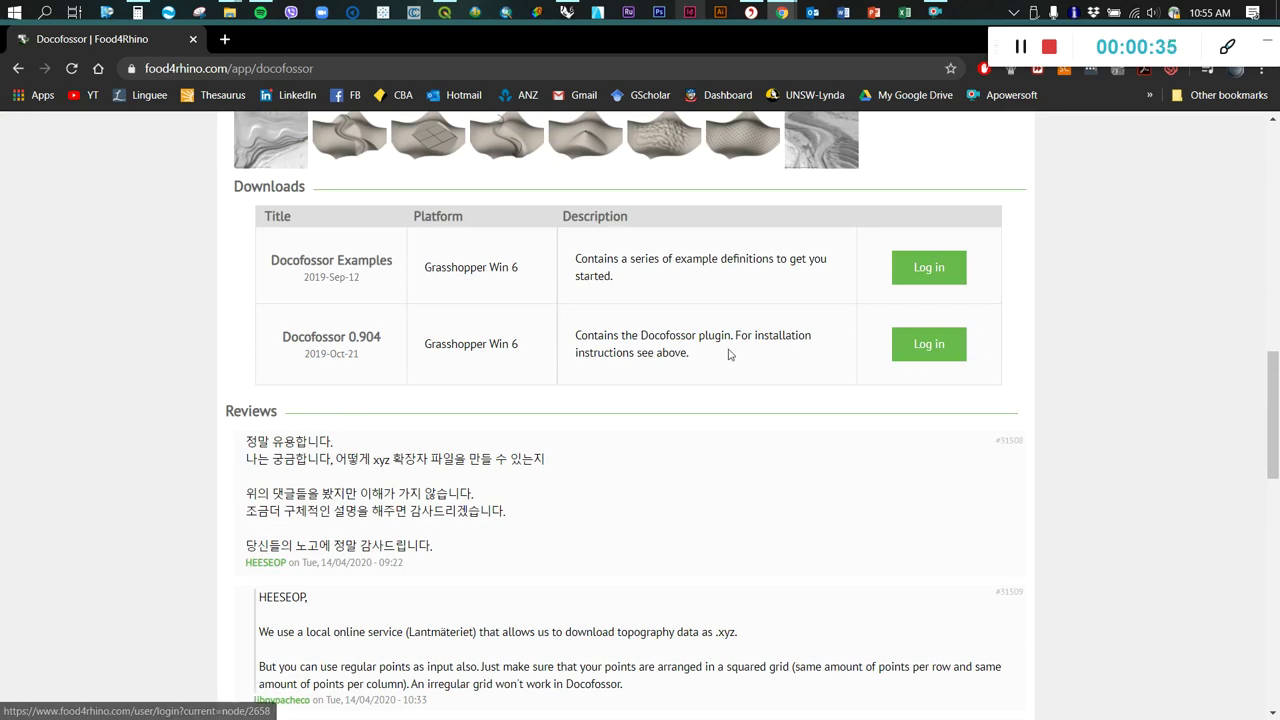
scroll(443, 423, up, 4)
scroll(750, 333, down, 2)
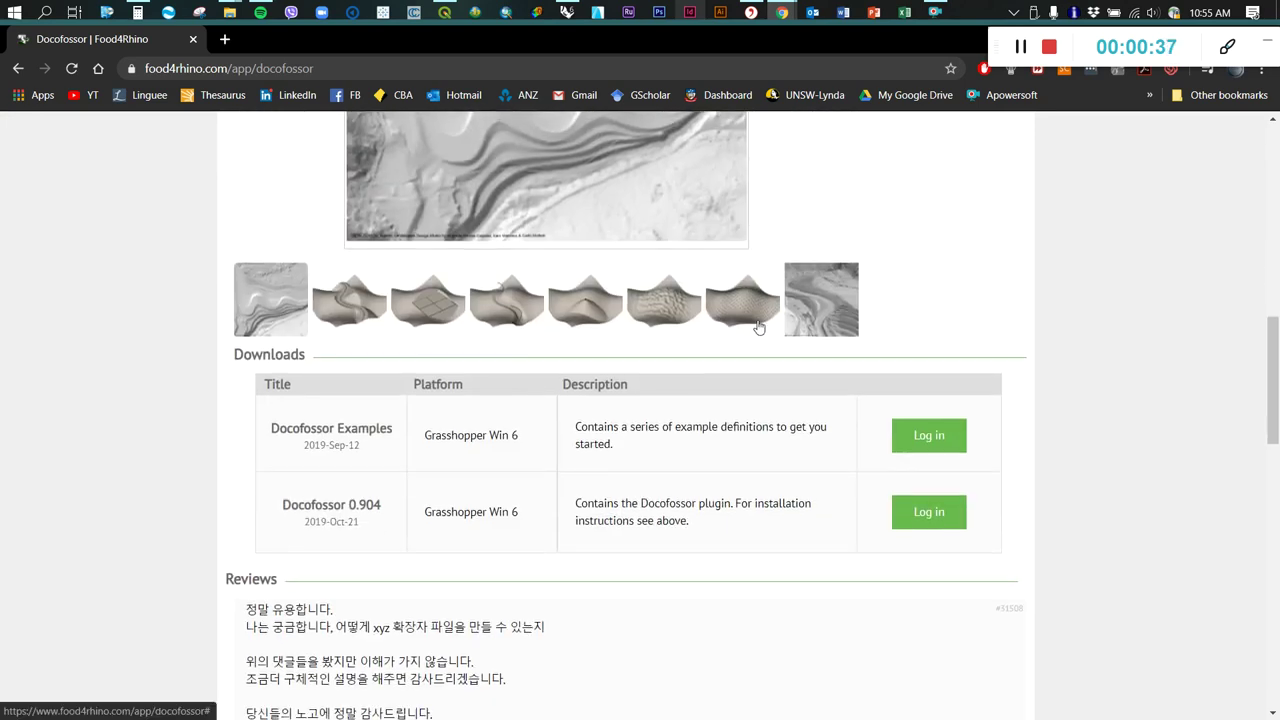
scroll(750, 333, up, 2)
scroll(468, 596, down, 1)
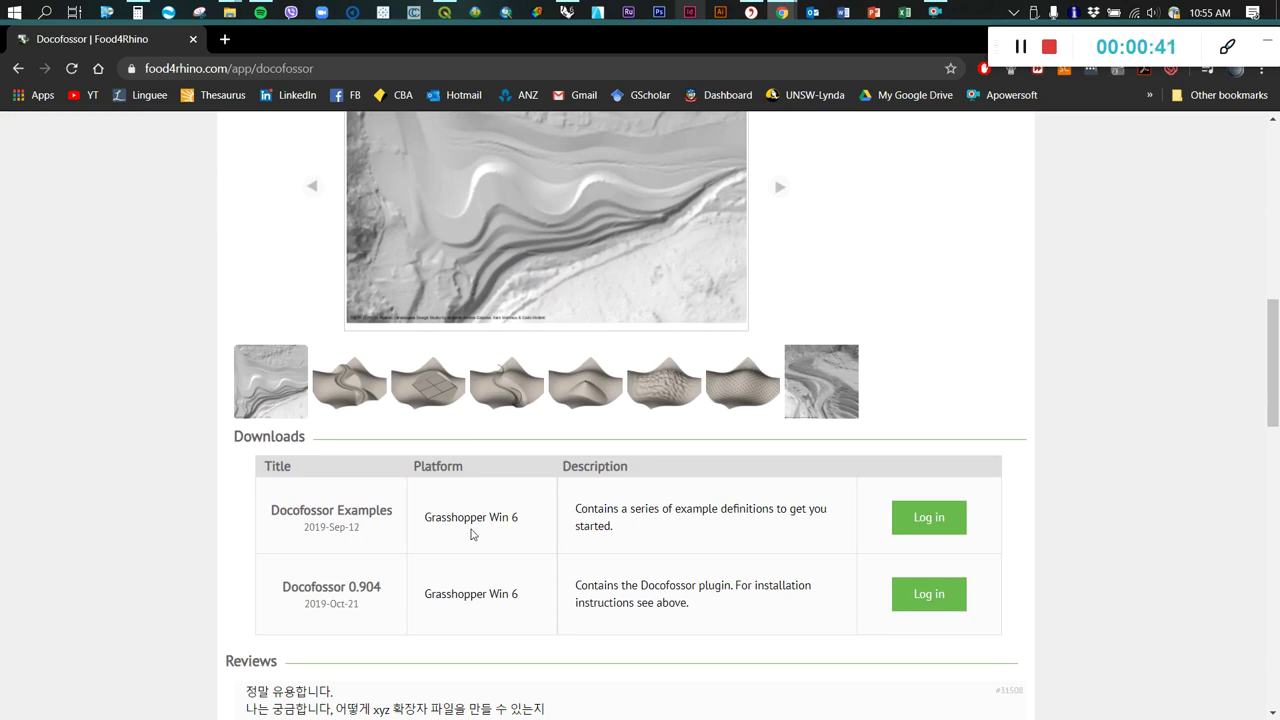
scroll(480, 520, up, 3)
scroll(744, 405, up, 5)
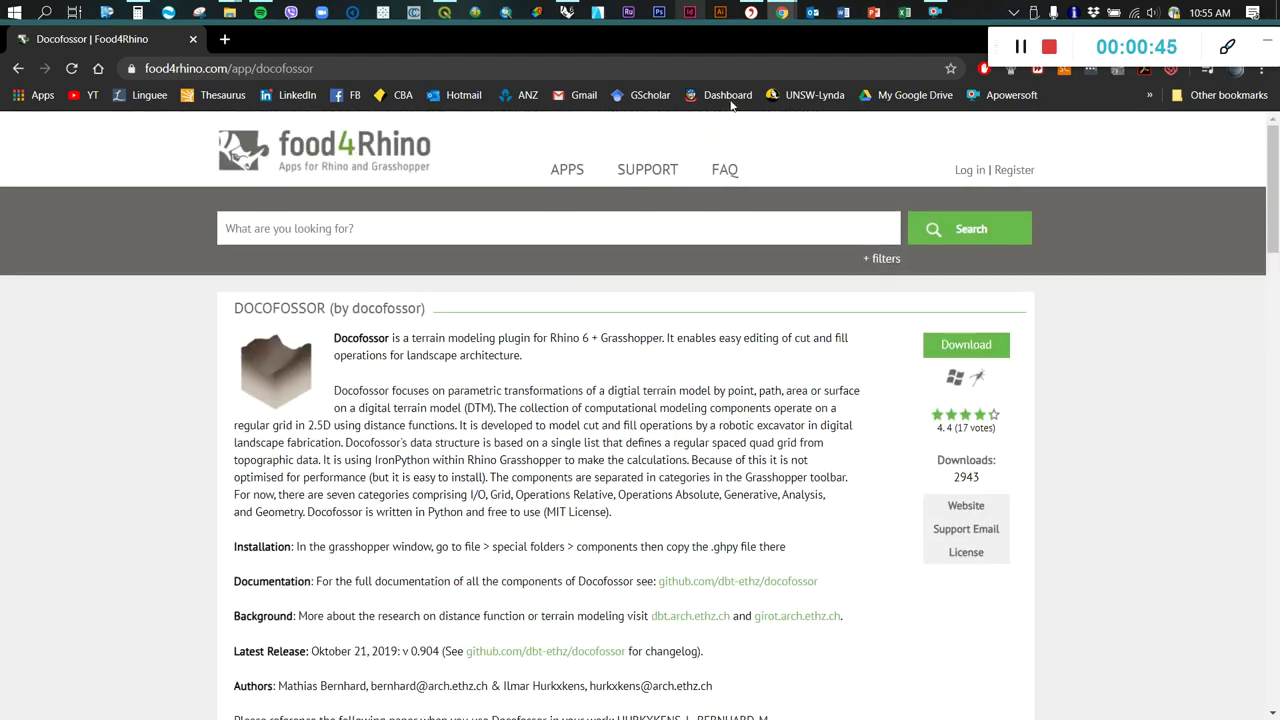
Switch to Grasshopper and check its components folder for Docofossor_0904.ghpy inside the nested Libraries folder, then close the folder window
click(567, 12)
click(671, 63)
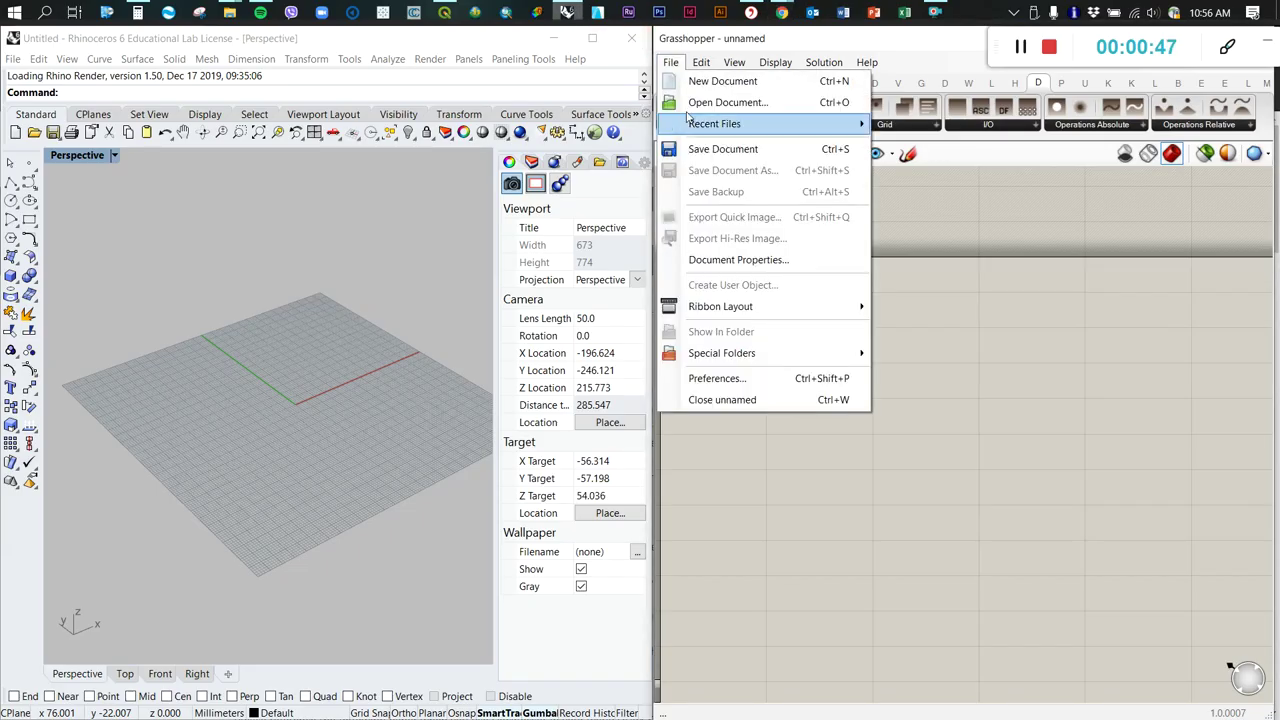
mouse_move(780, 353)
click(940, 354)
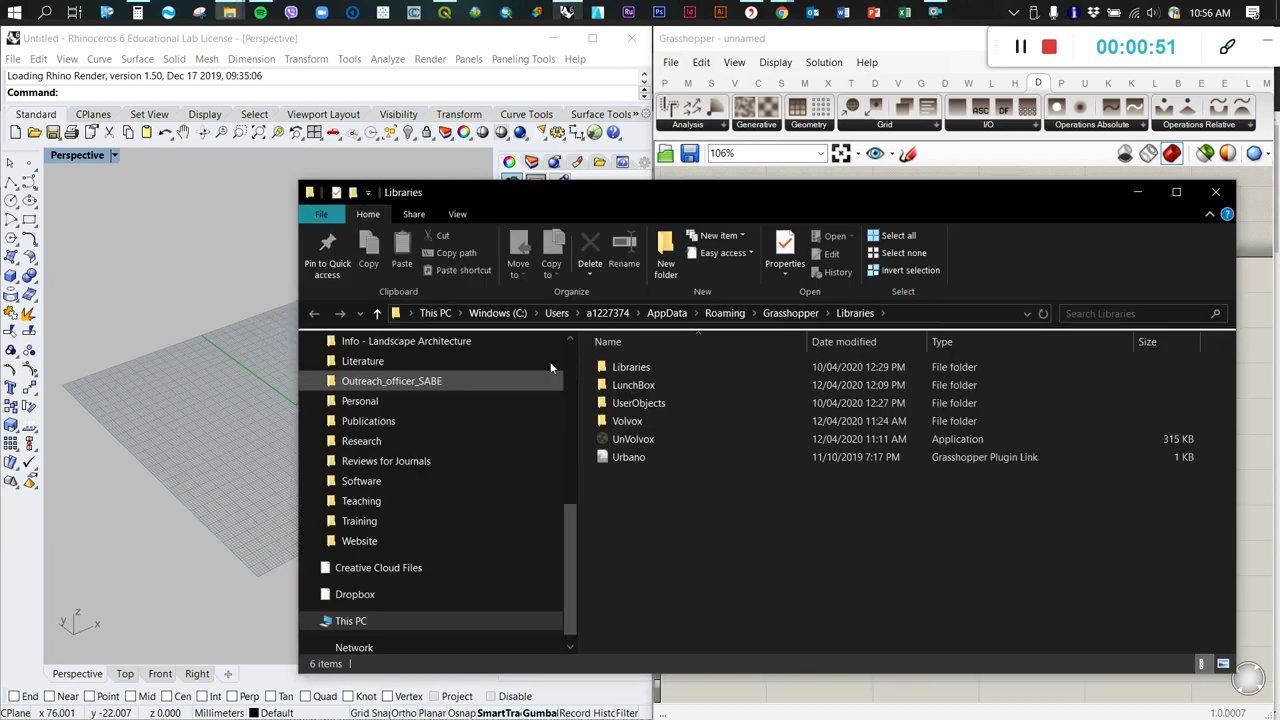
double_click(627, 369)
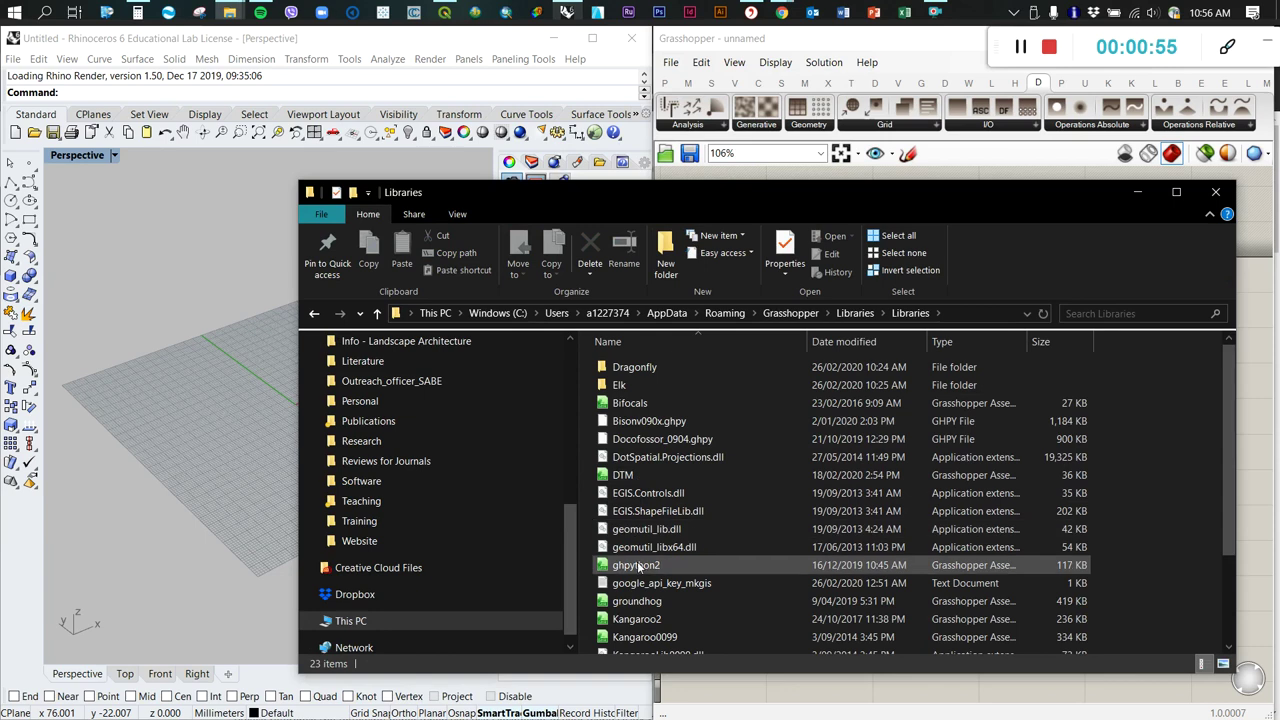
click(671, 441)
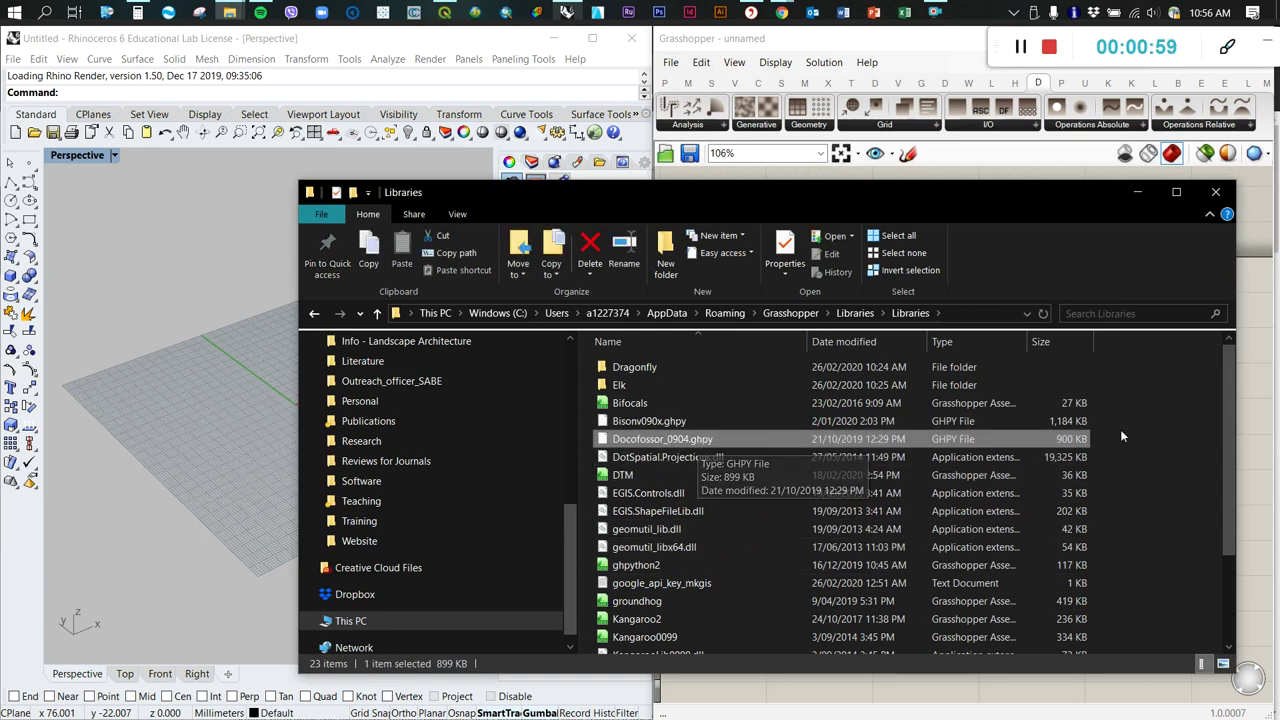
click(1216, 192)
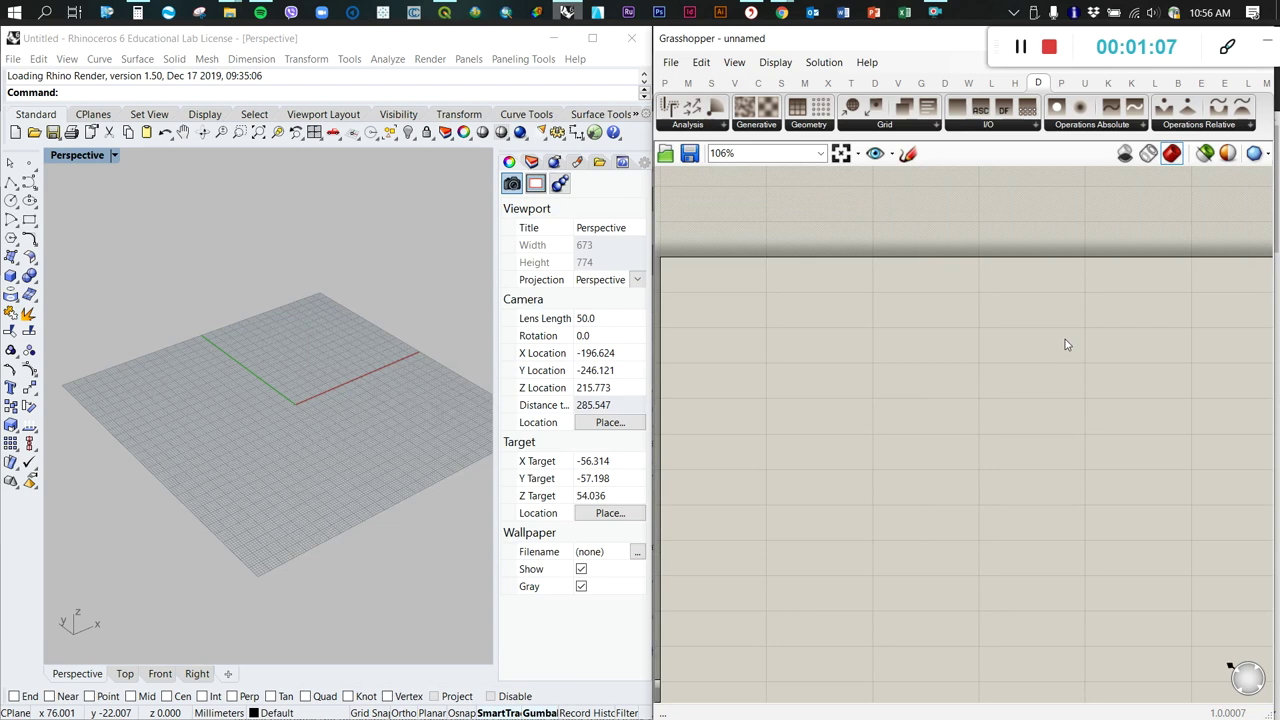
Switch to QGIS and add DTM_1.asc from the DTMs_for_lessons folder to the map
click(444, 12)
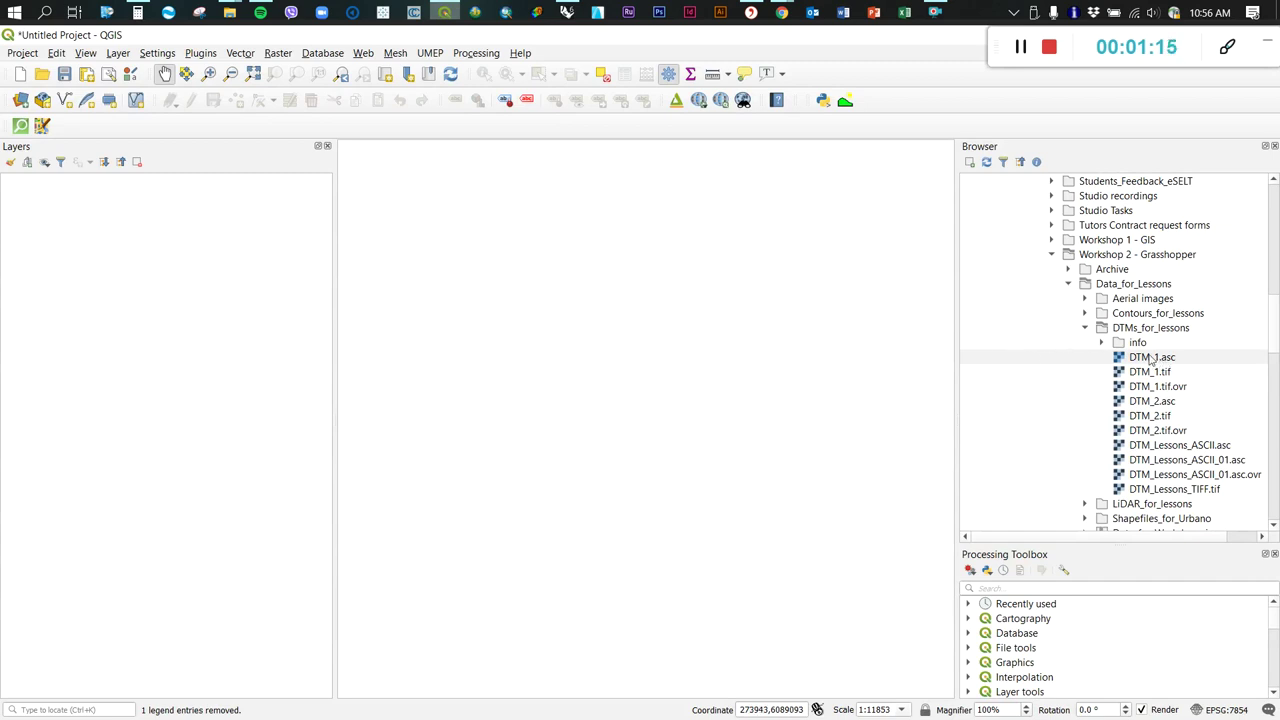
drag(1155, 360, 523, 337)
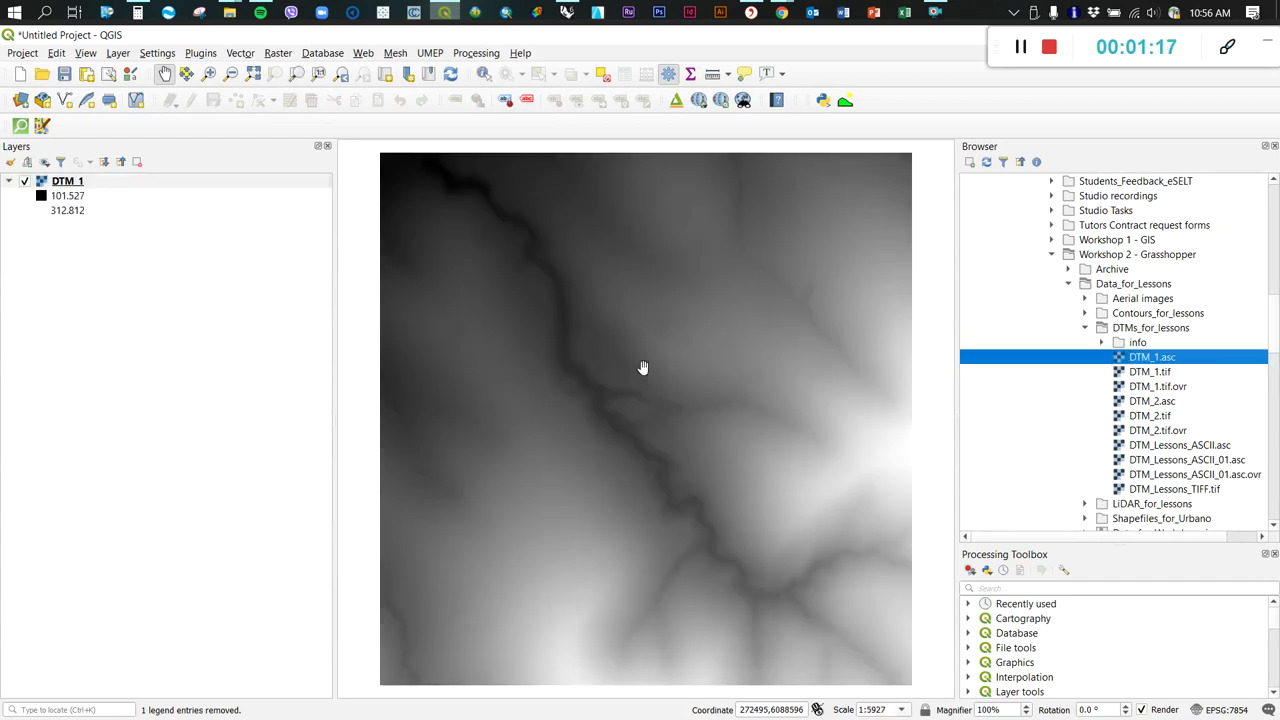
Examine the terrain relief and overall extent of the DTM_1 raster on the map
scroll(566, 346, down, 1)
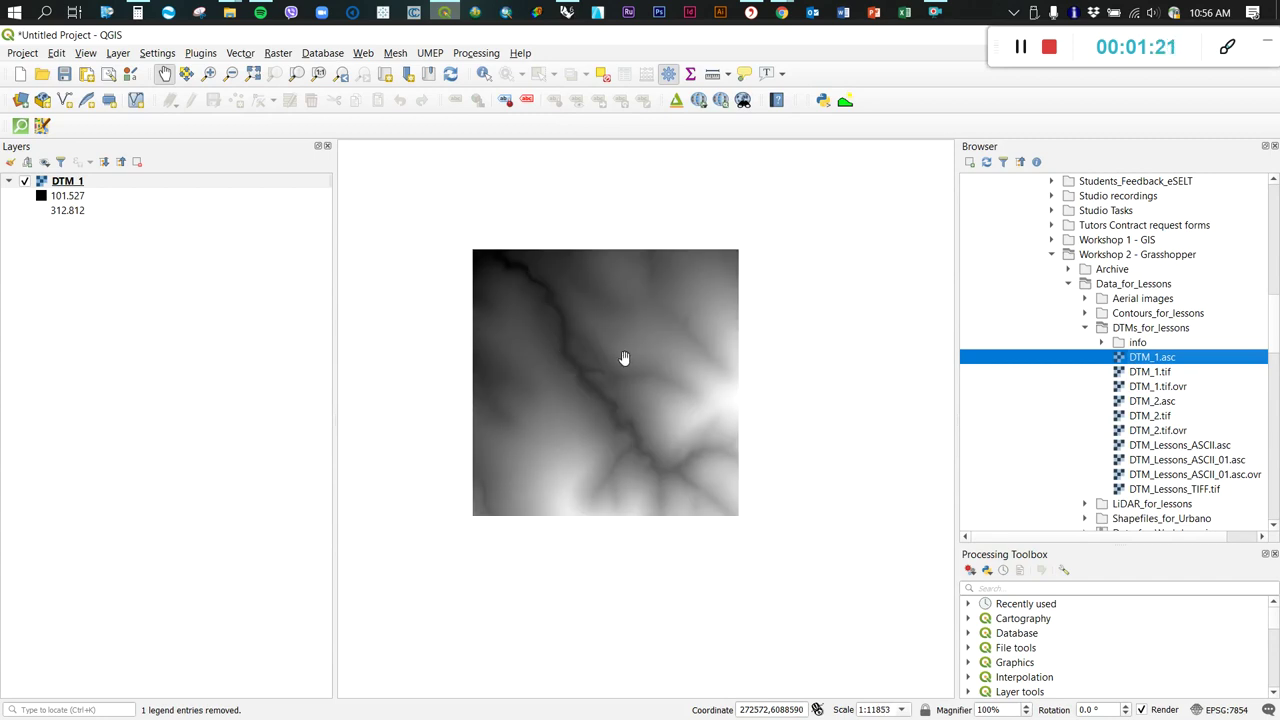
scroll(566, 403, up, 1)
scroll(697, 419, down, 1)
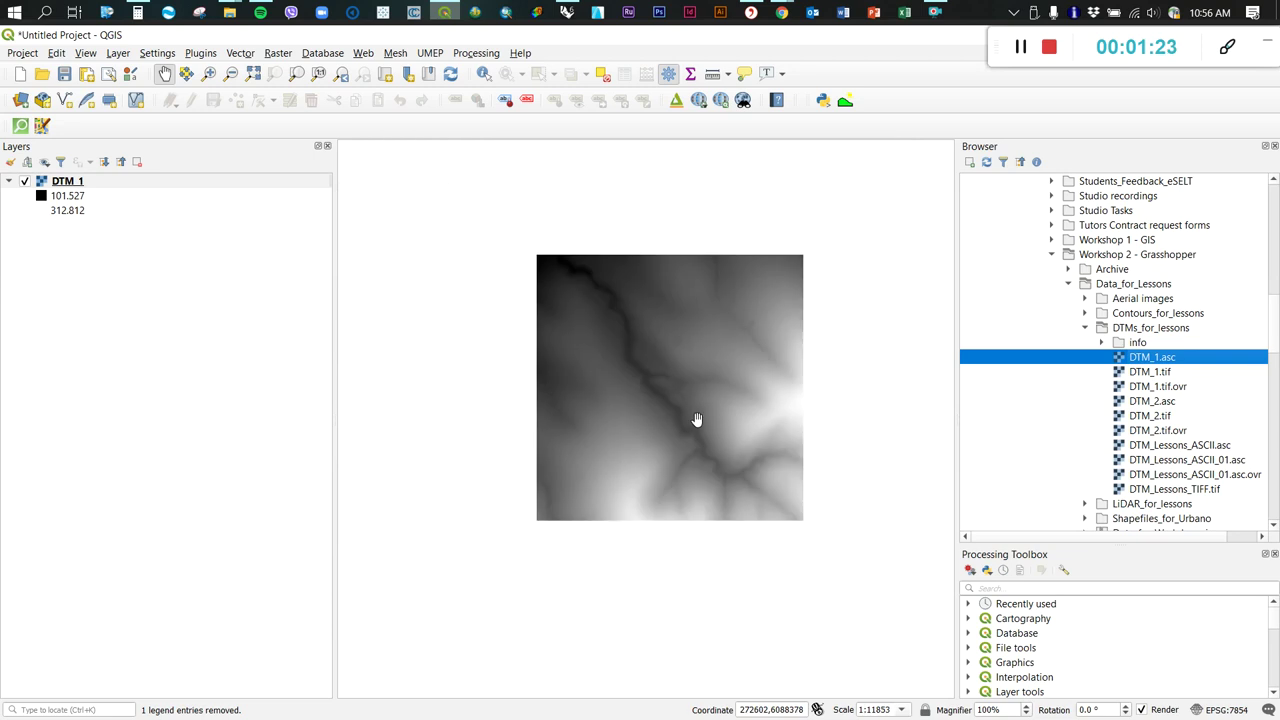
scroll(677, 347, up, 1)
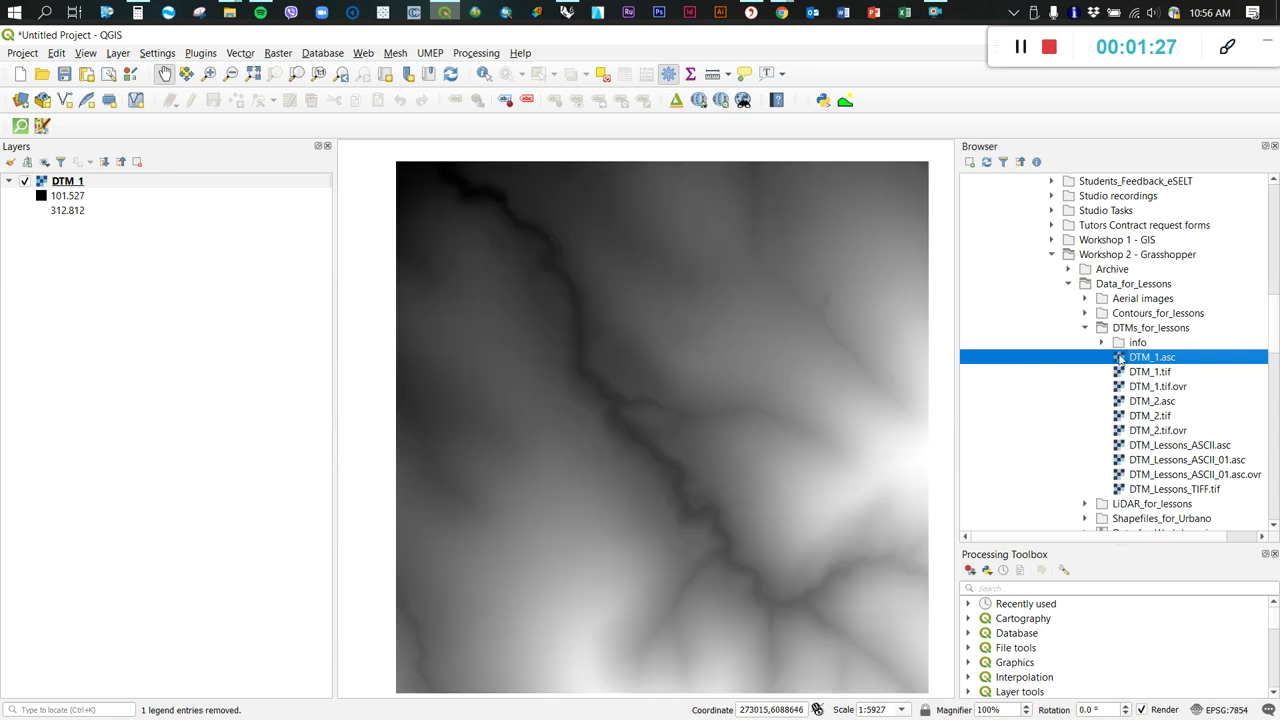
scroll(567, 323, down, 1)
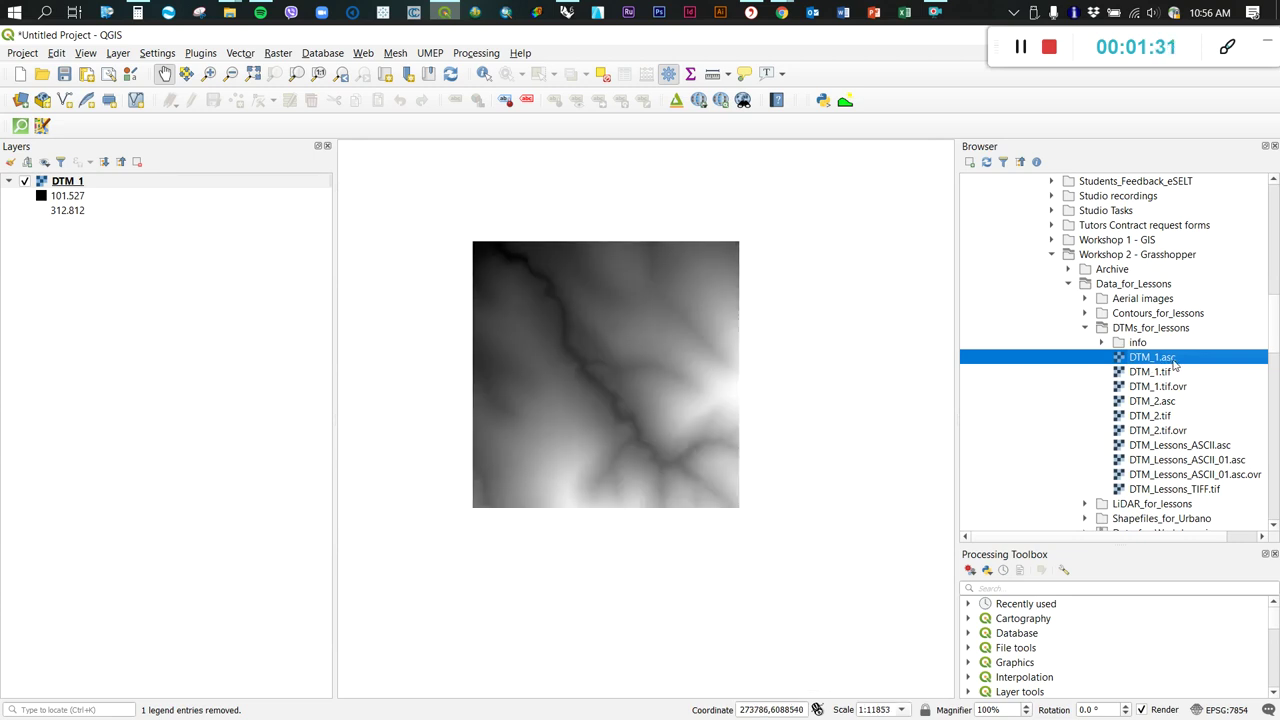
scroll(580, 321, up, 1)
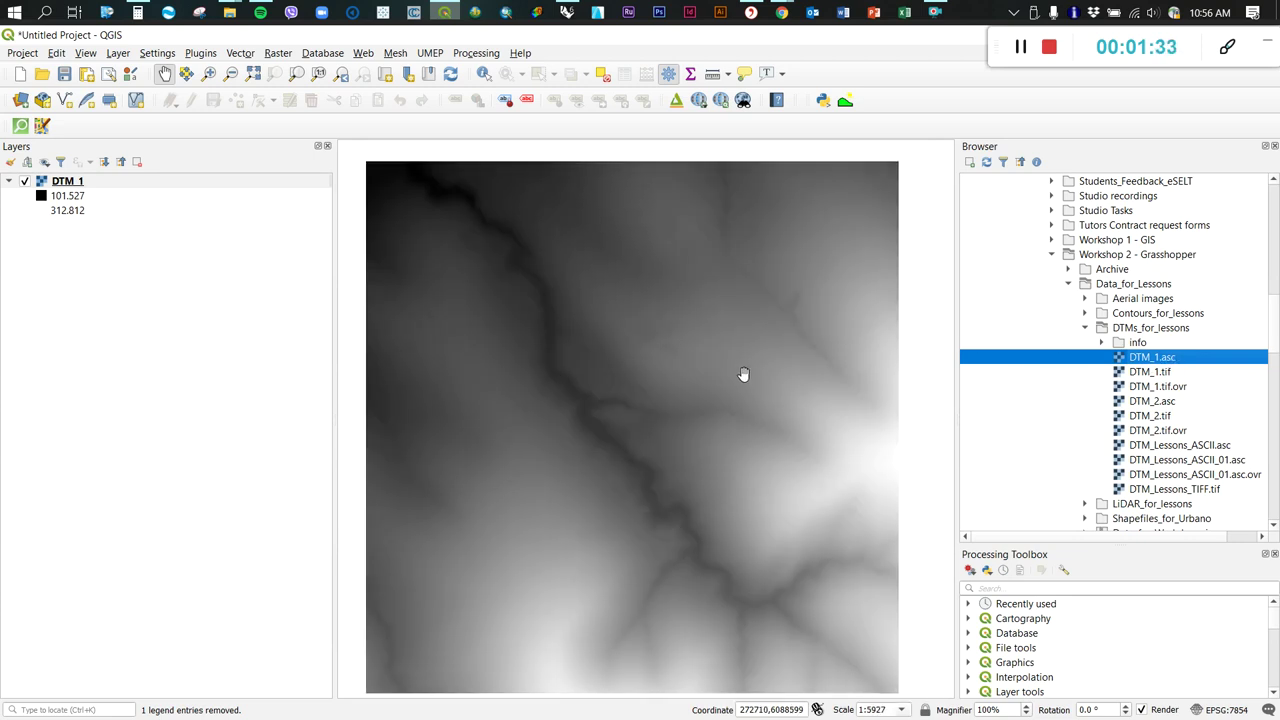
scroll(740, 371, down, 1)
scroll(717, 376, up, 1)
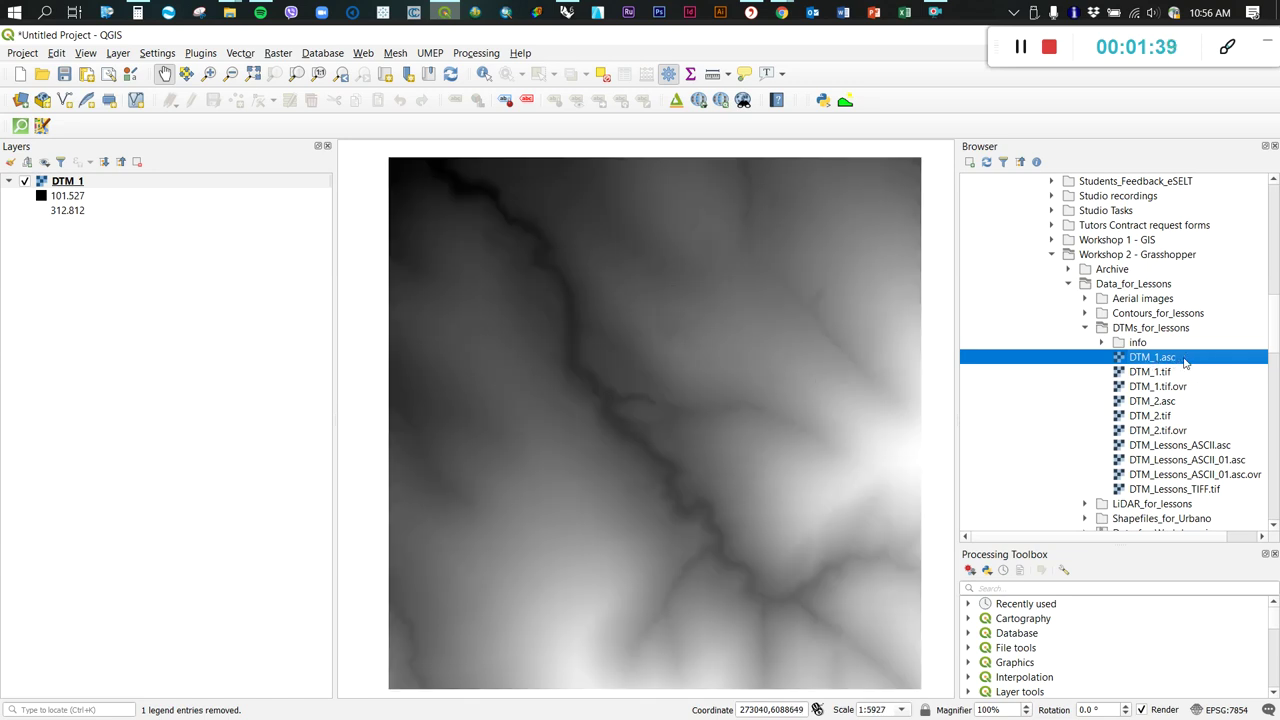
scroll(611, 331, down, 1)
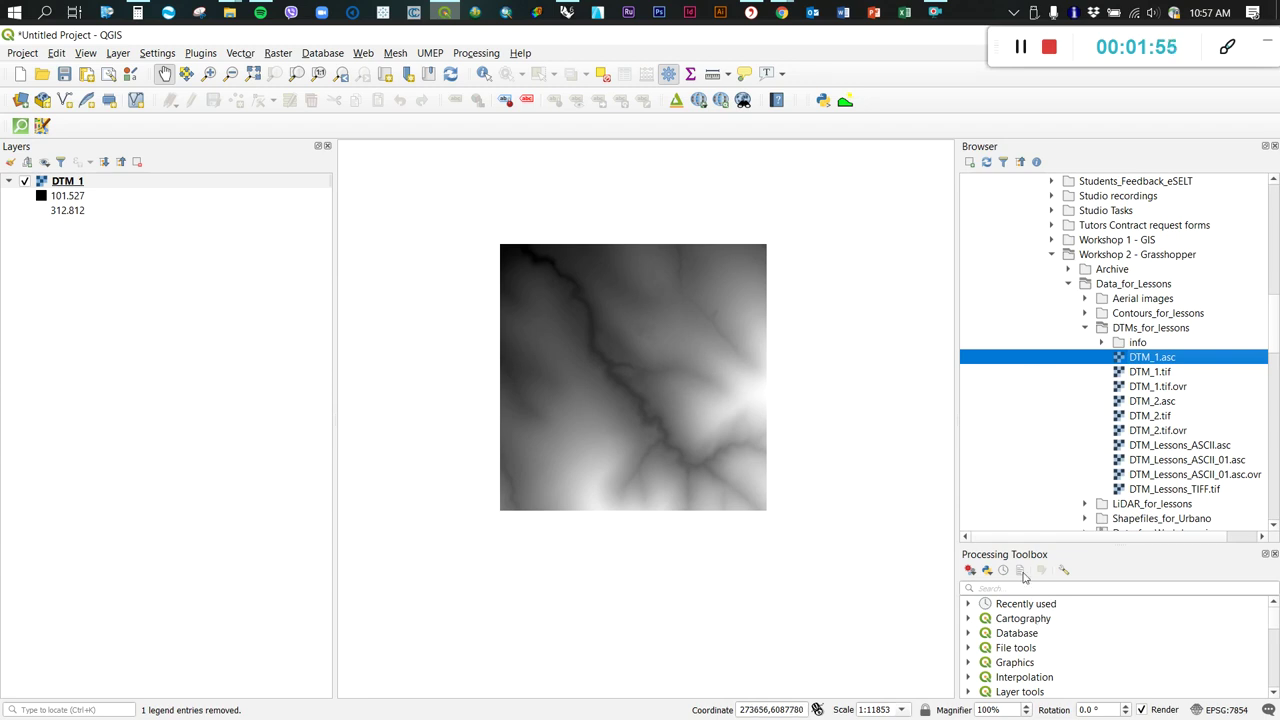
Search the processing tools for "gdal" and open the gdal2xyz tool
click(476, 54)
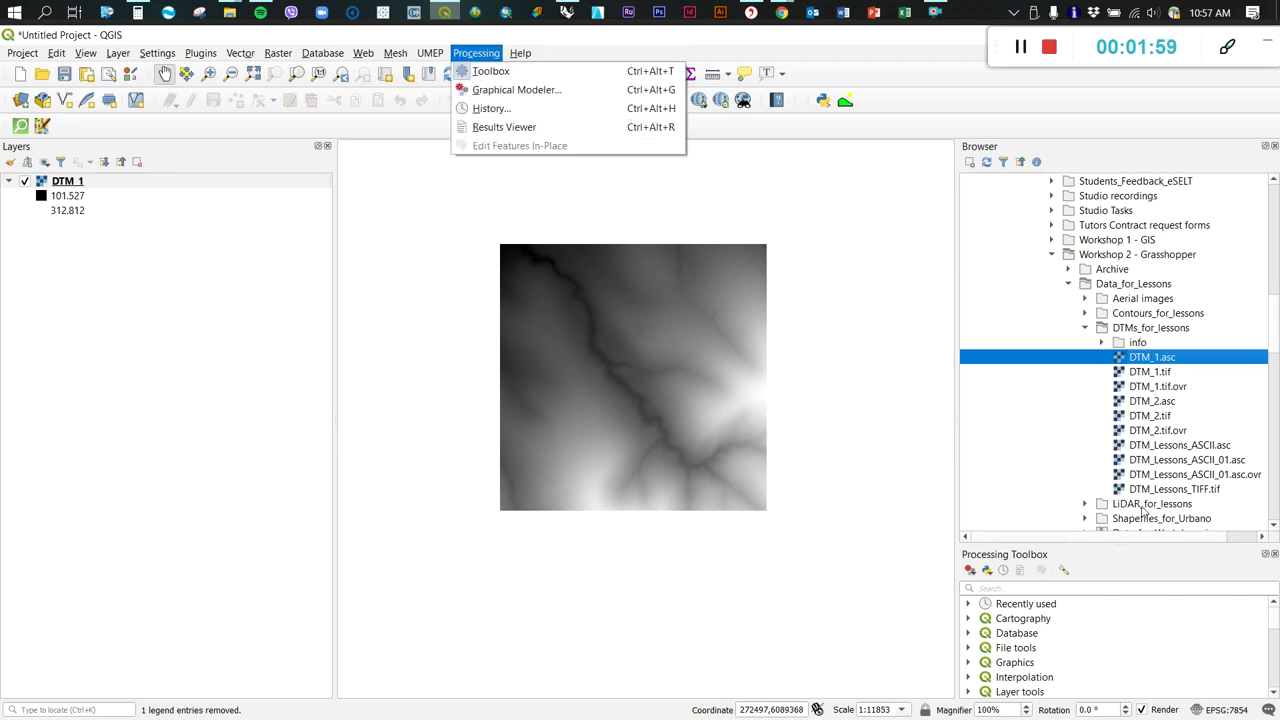
click(1069, 587)
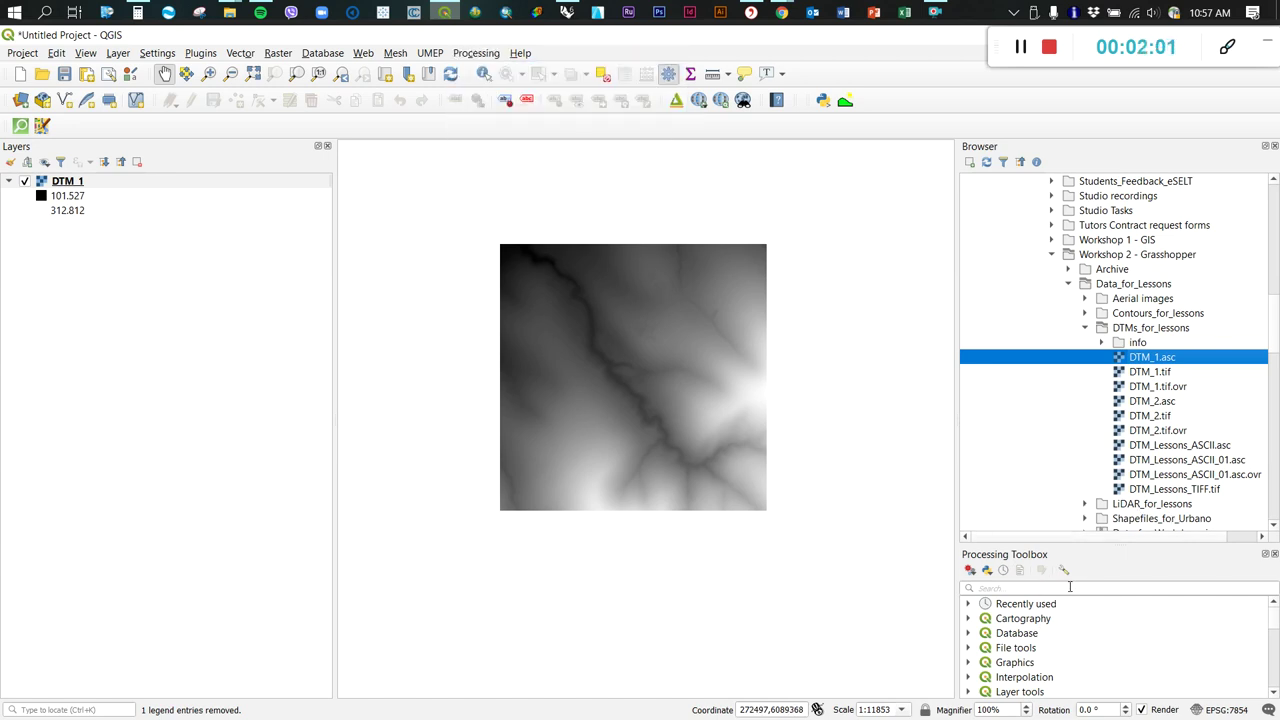
click(1014, 589)
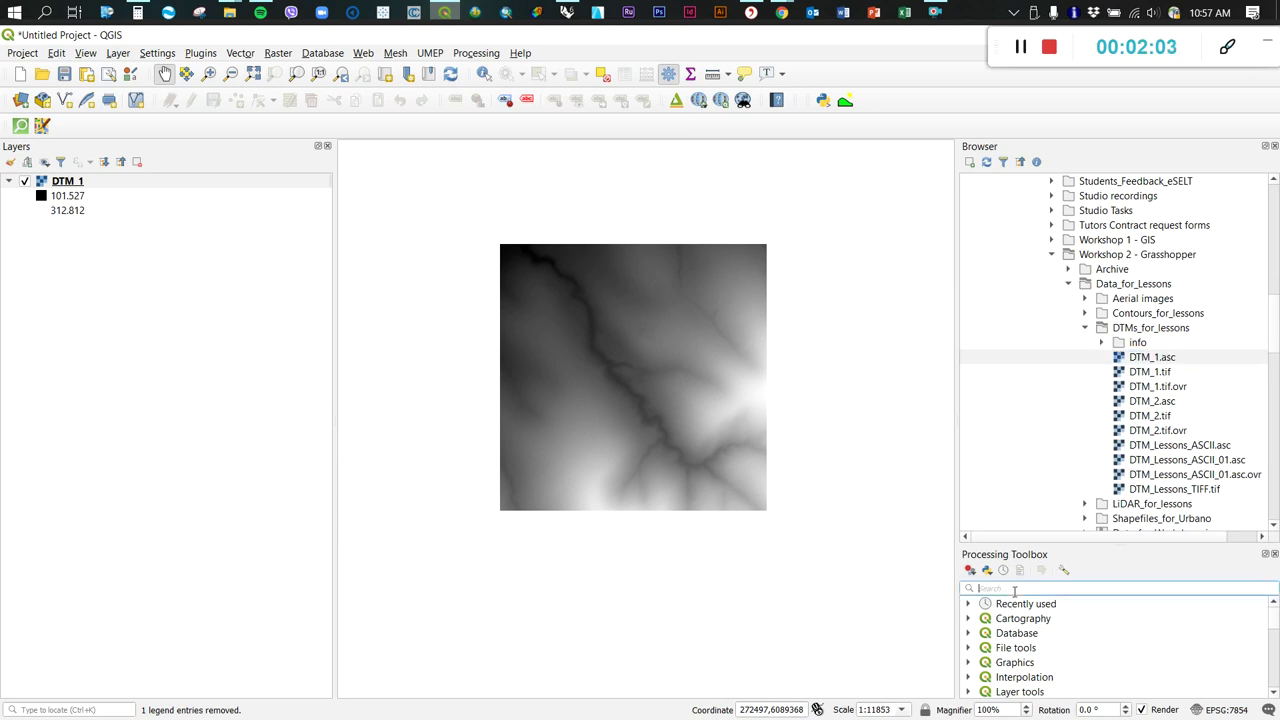
text(gdal)
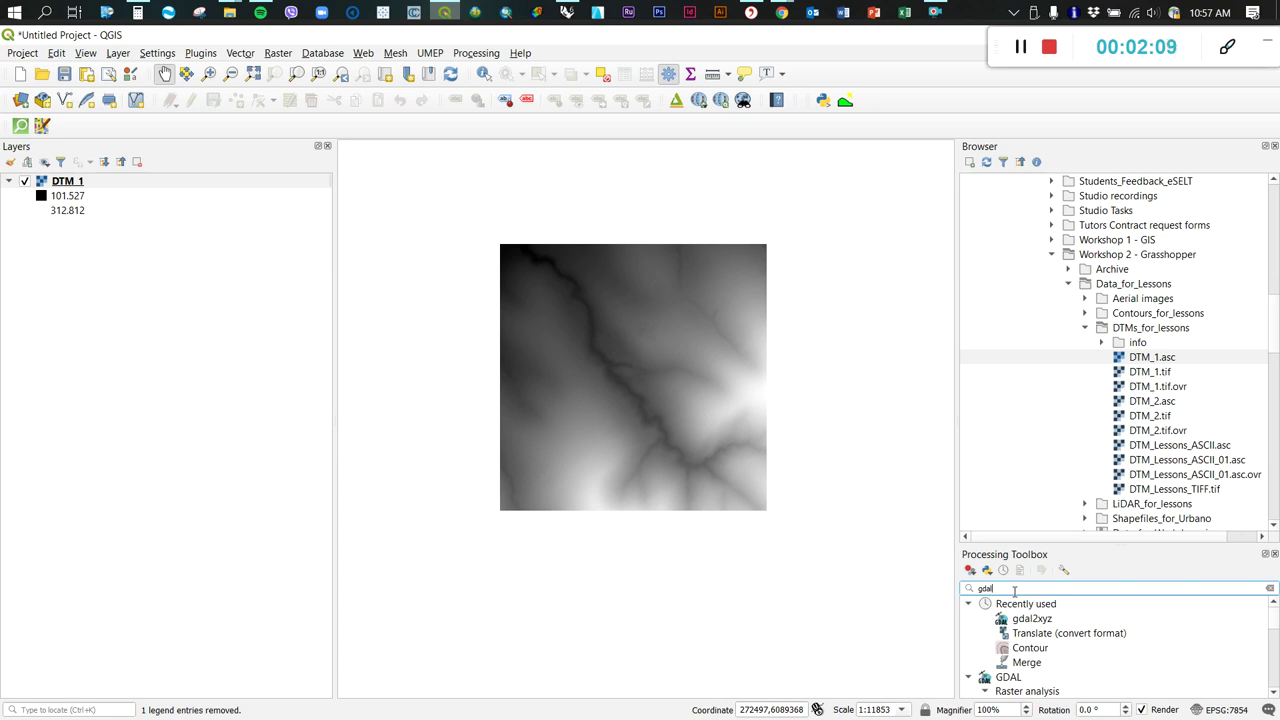
click(1045, 621)
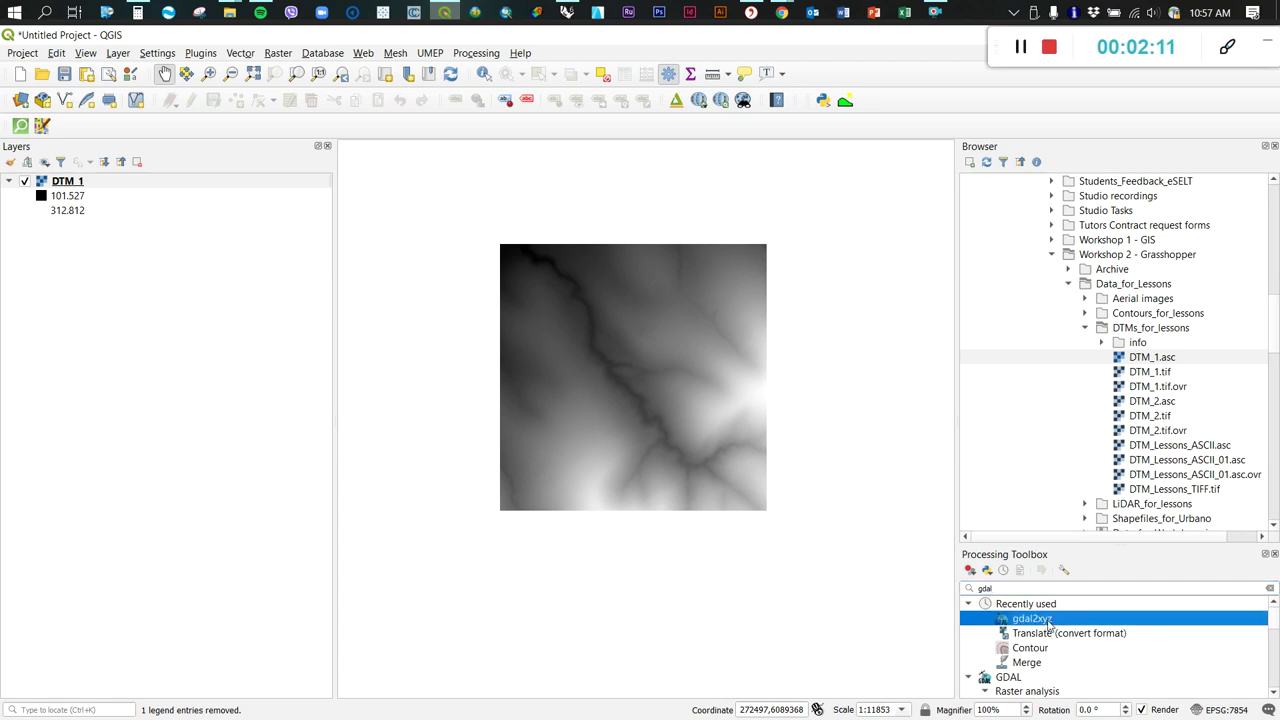
double_click(1048, 622)
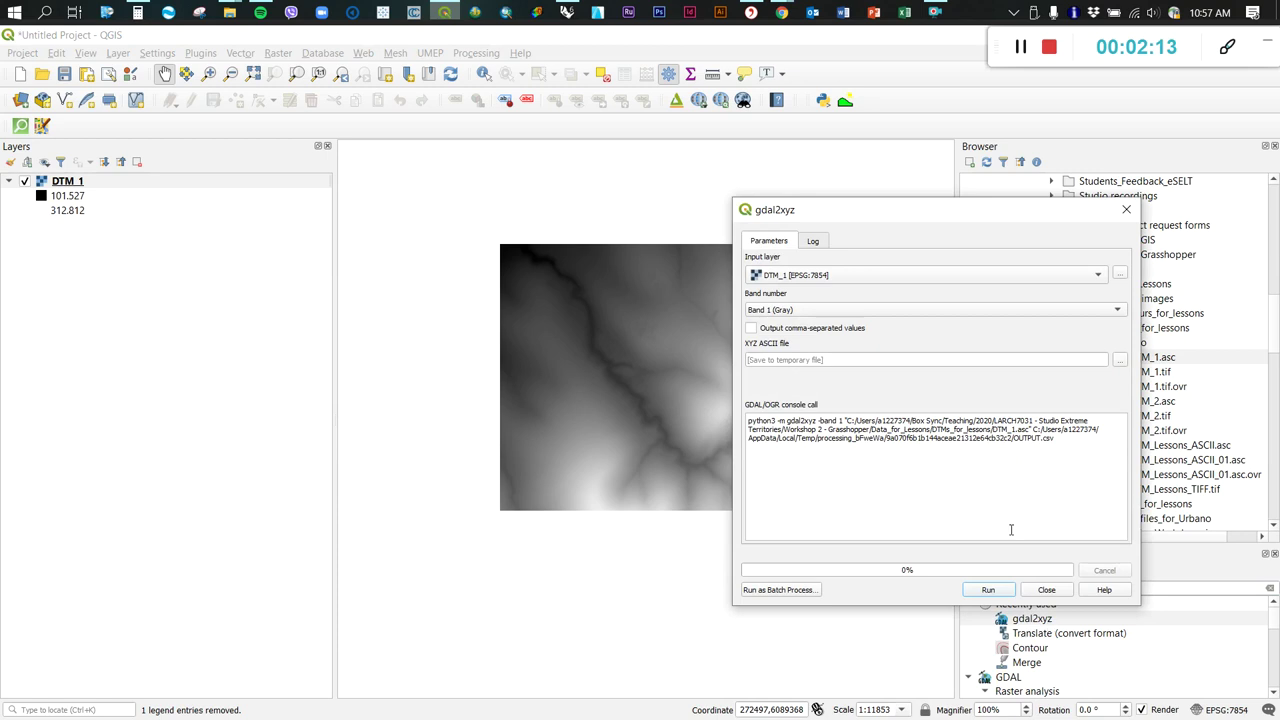
Set DTM_1 as the gdal2xyz input layer and enable comma-separated output values
click(826, 278)
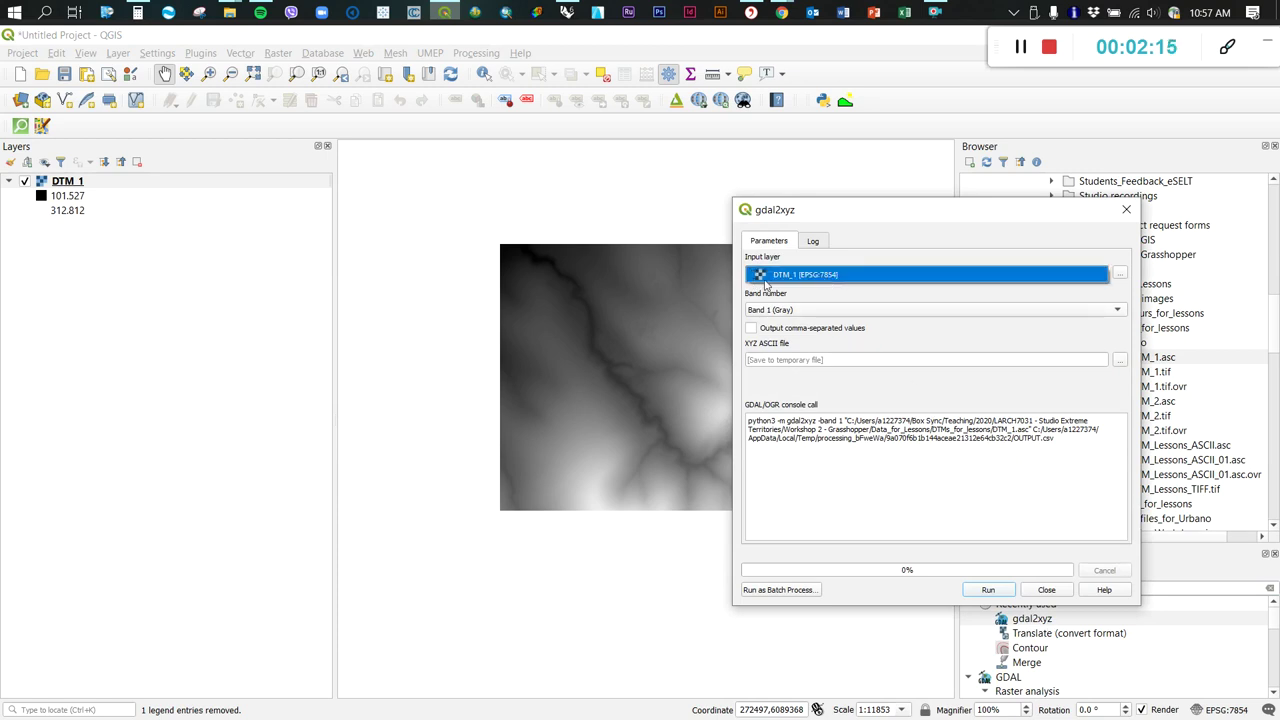
click(847, 266)
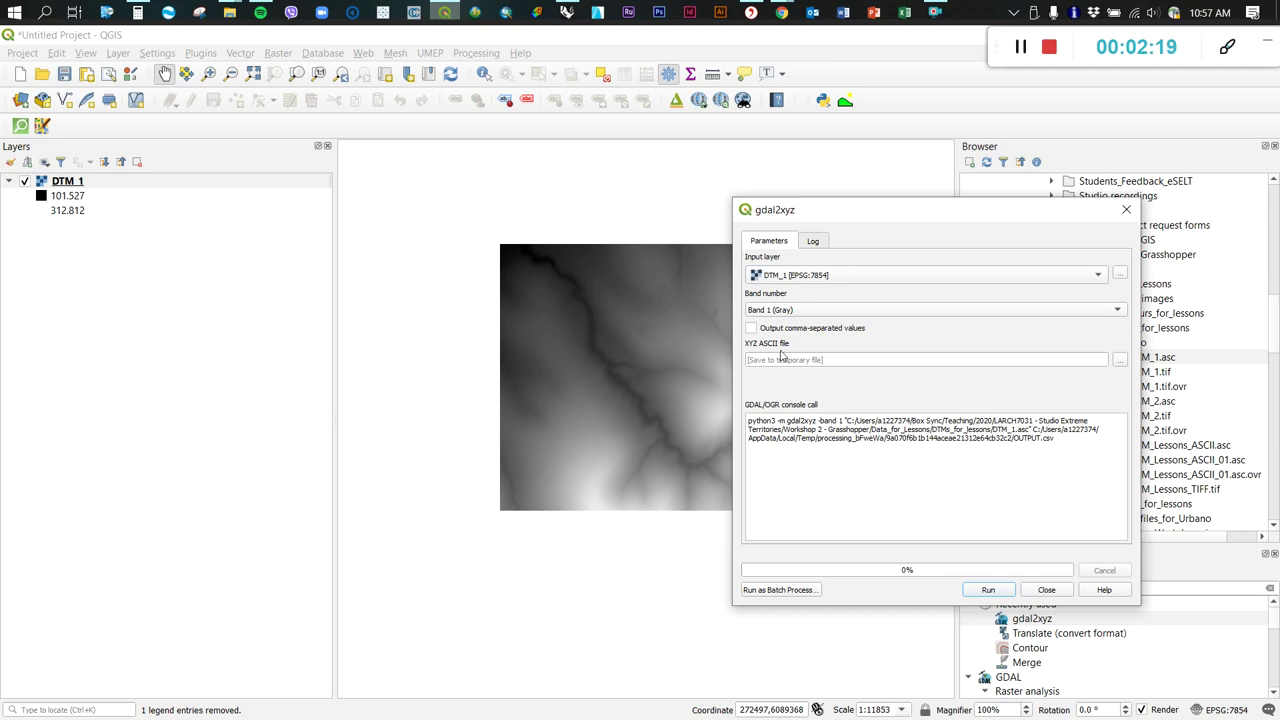
click(752, 330)
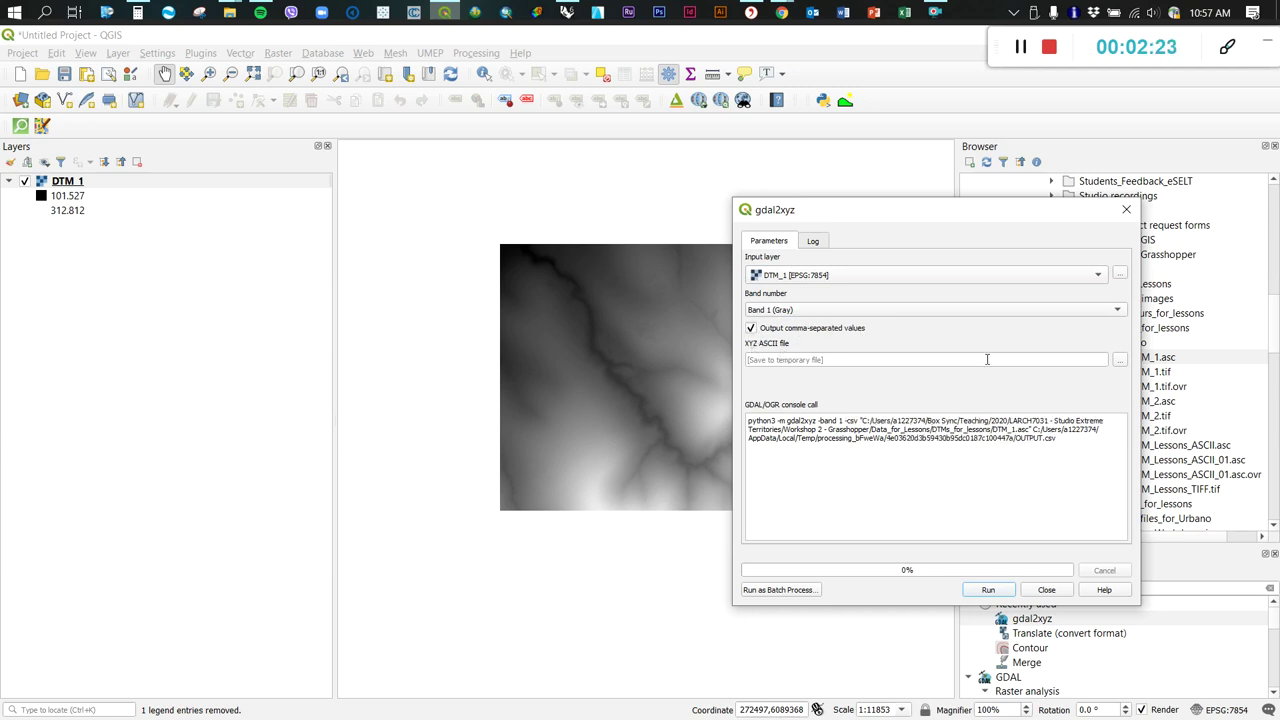
Choose to save the XYZ ASCII output to a file and browse to Teaching > 2020 > LARCH7031 > Workshop 2 - Grasshopper > Data_for_Lessons > DTMs_for_lessons
click(1121, 361)
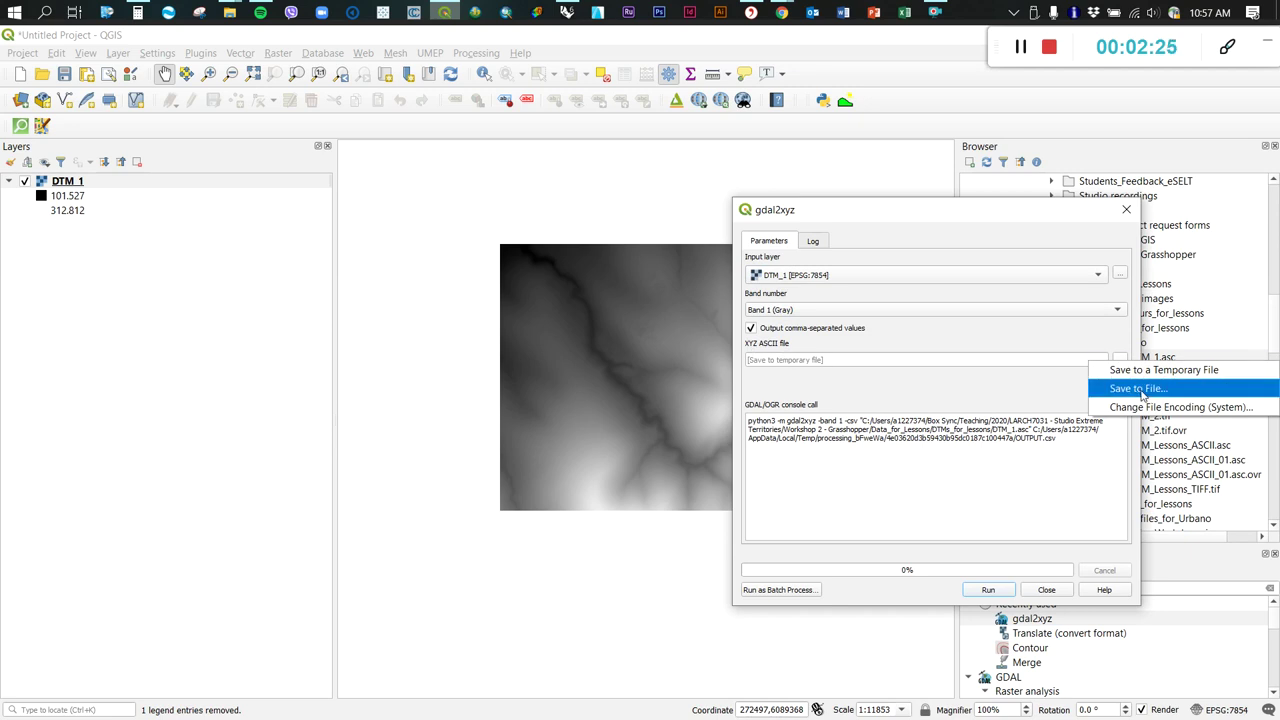
click(1139, 389)
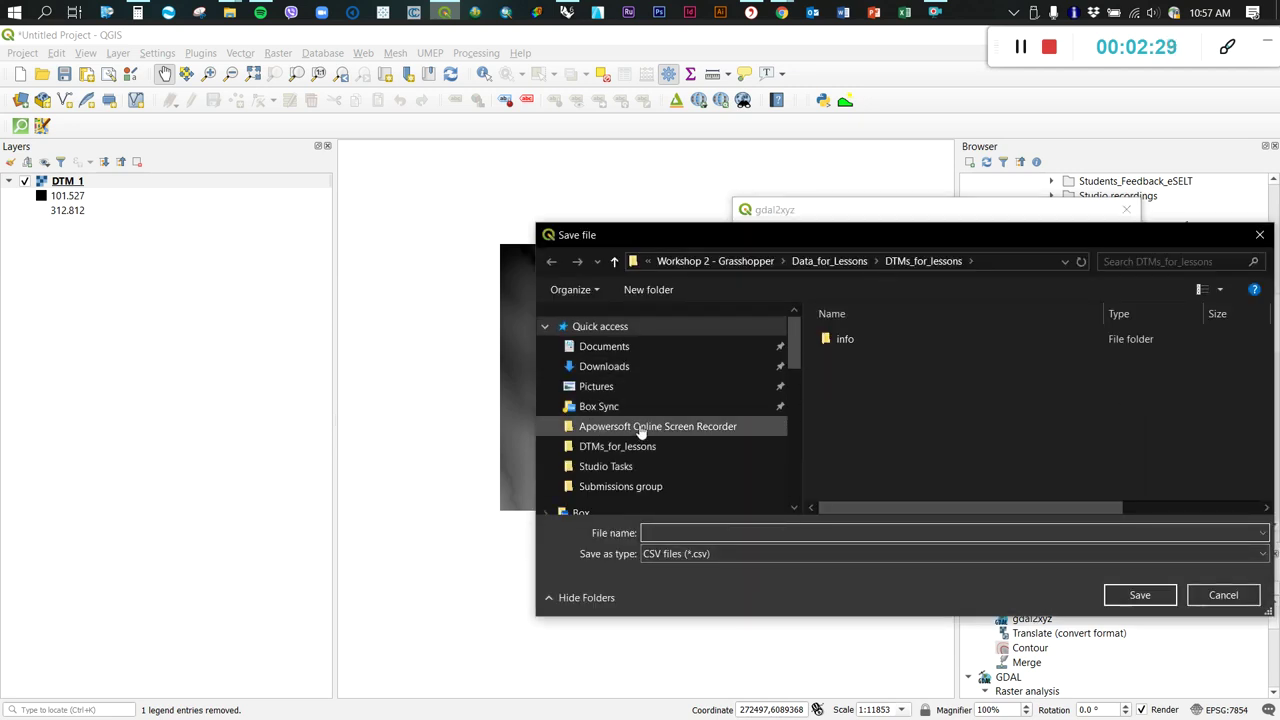
scroll(640, 430, down, 4)
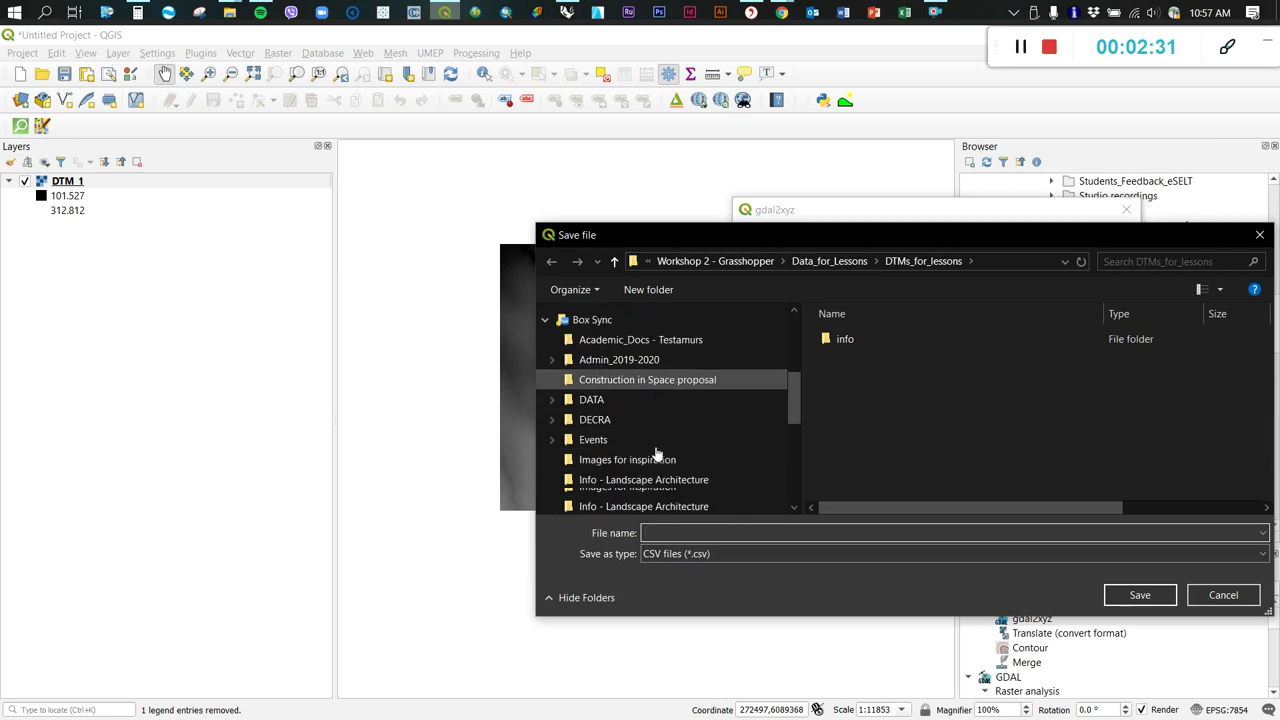
scroll(650, 458, down, 3)
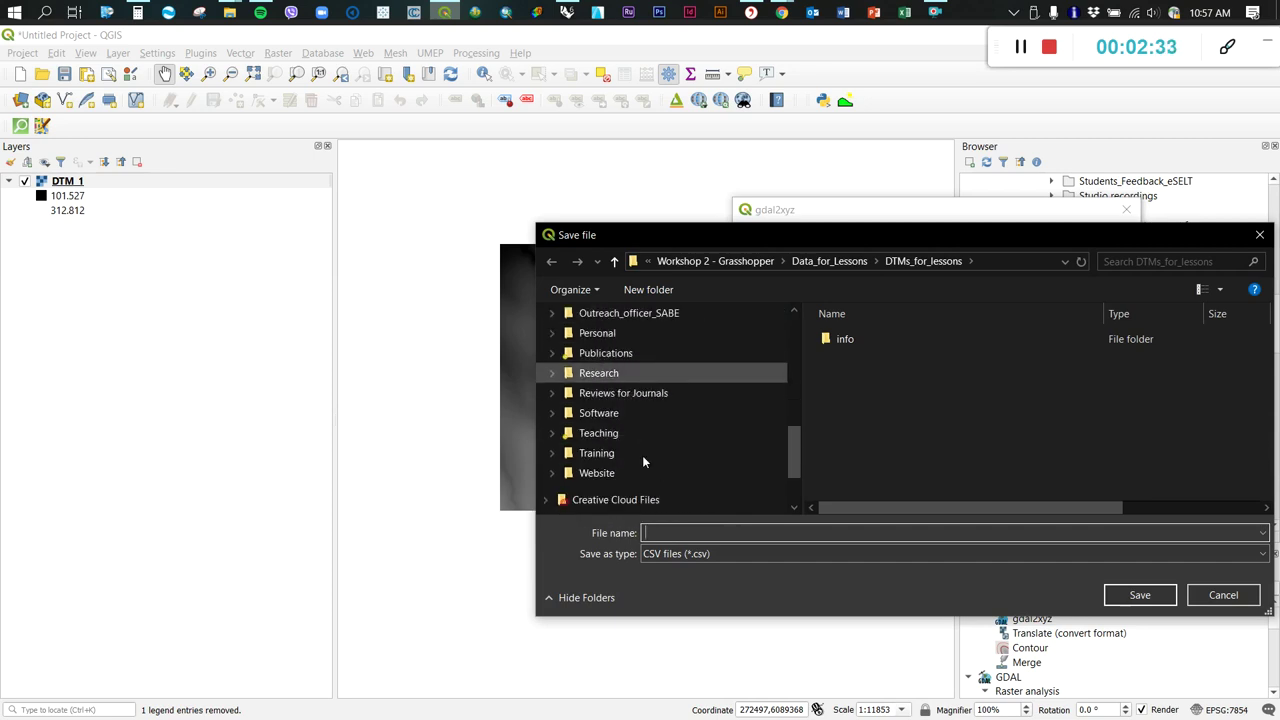
scroll(645, 455, down, 1)
click(683, 432)
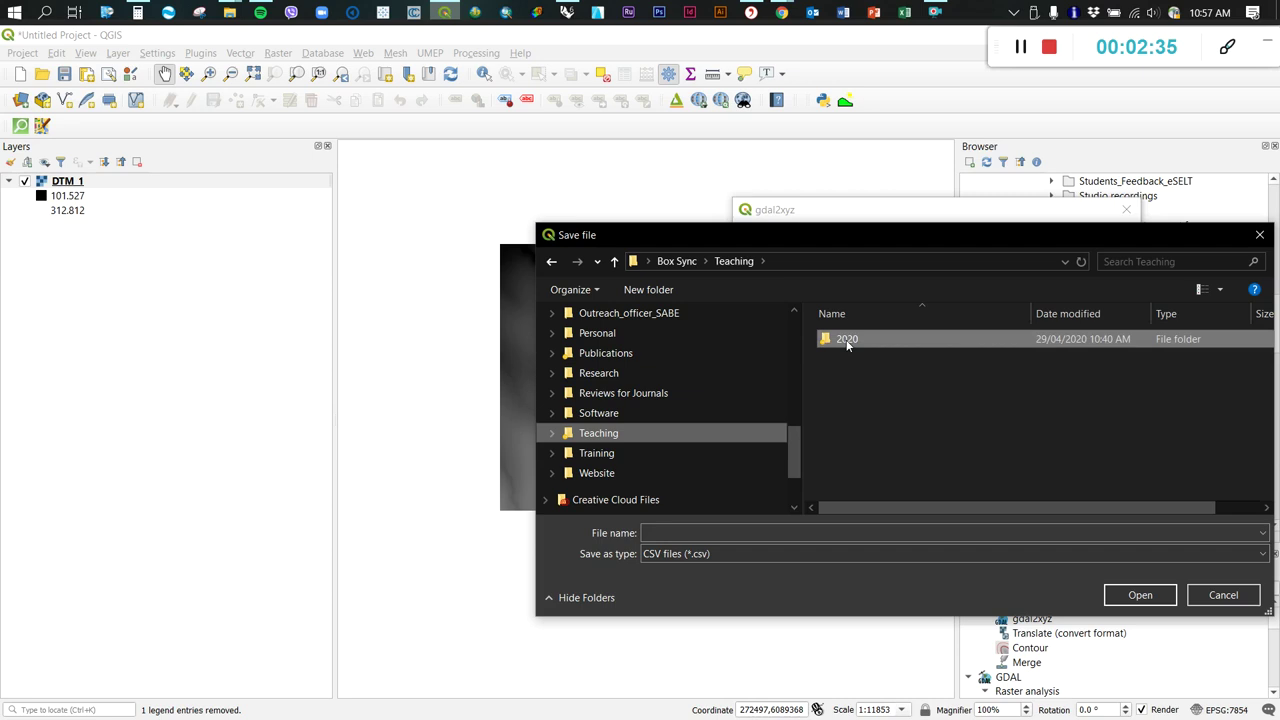
double_click(847, 340)
double_click(867, 391)
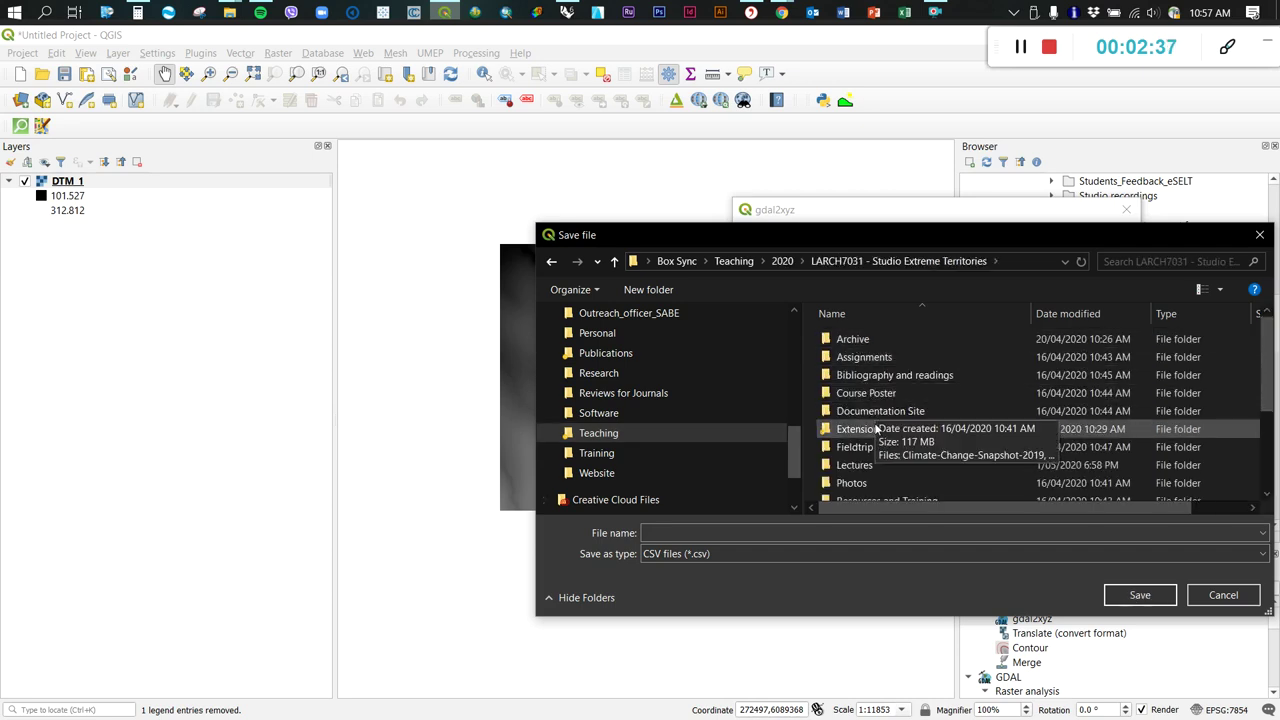
scroll(876, 430, down, 3)
double_click(878, 489)
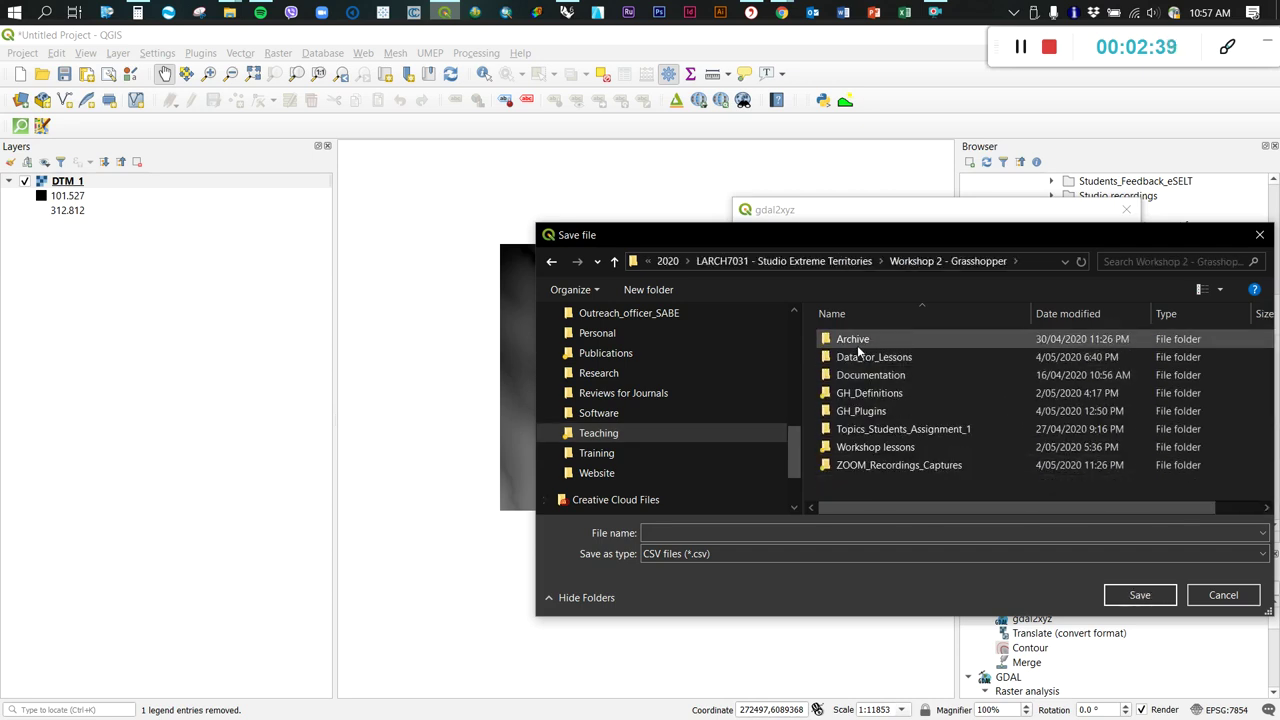
double_click(861, 356)
double_click(870, 376)
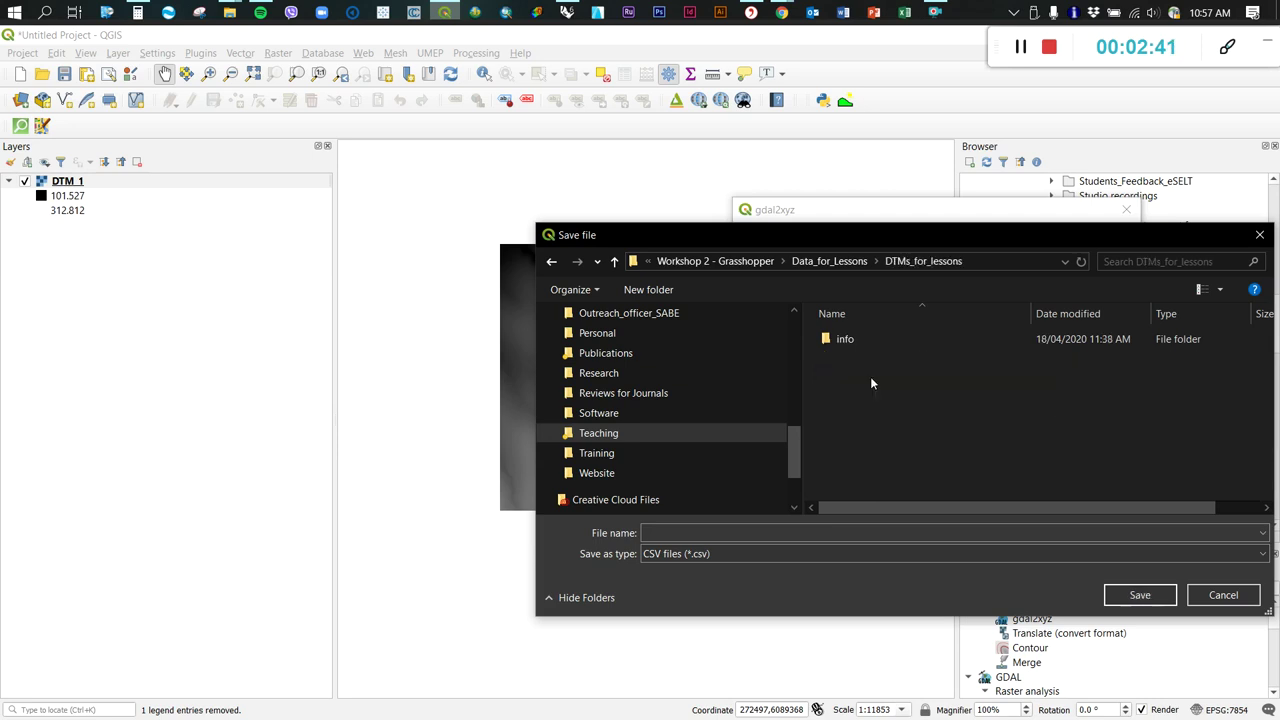
Set the save type to All files (*.*) and name the output file DTM_1.xyz
click(680, 556)
click(666, 584)
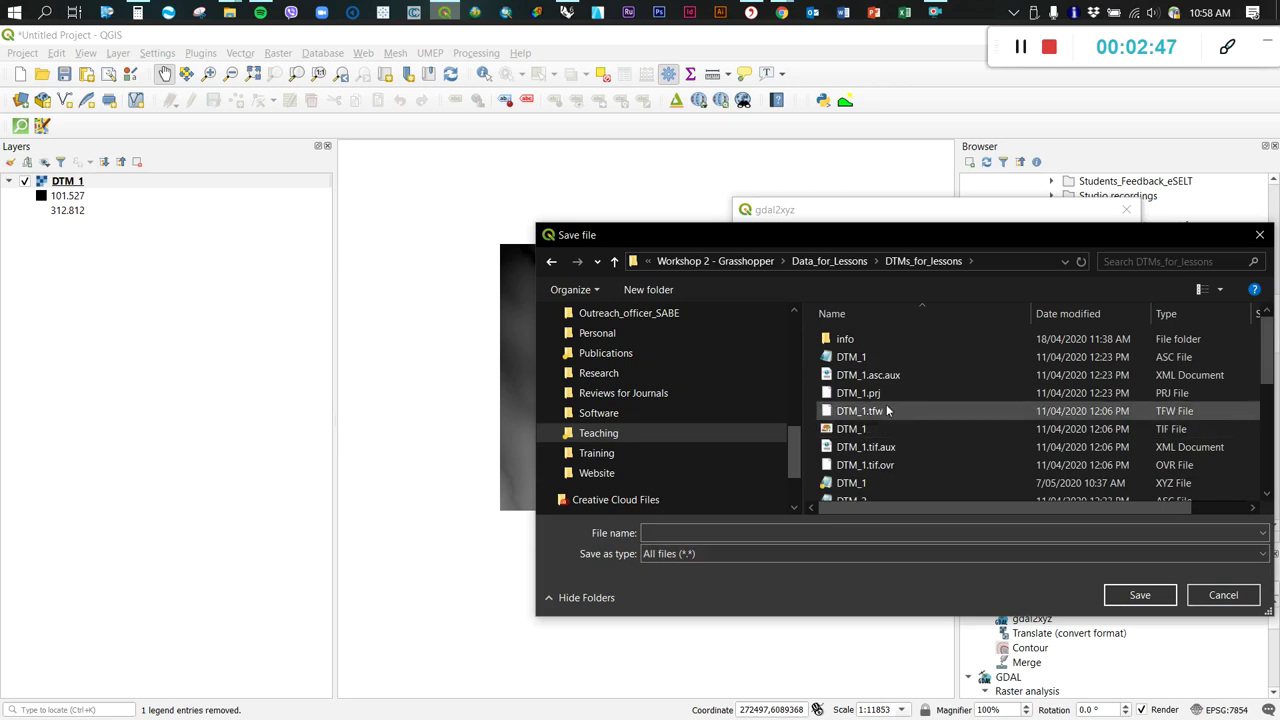
click(665, 532)
text(DT)
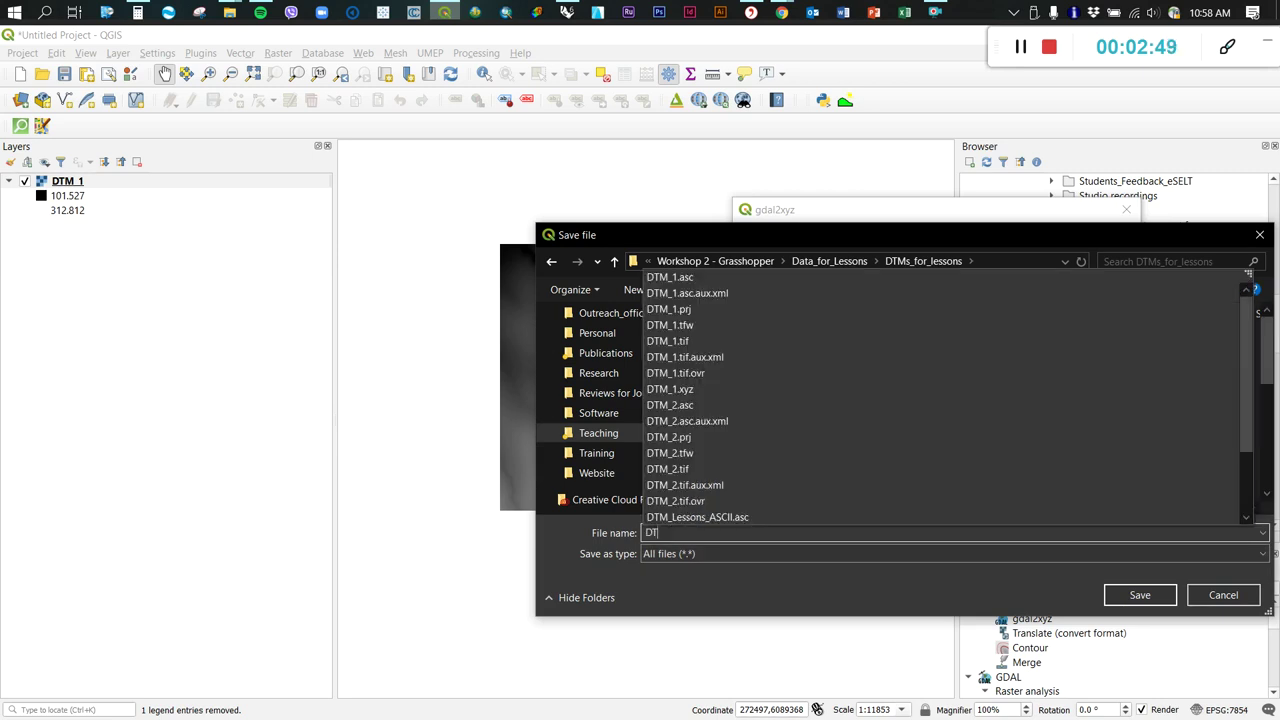
text(M_1)
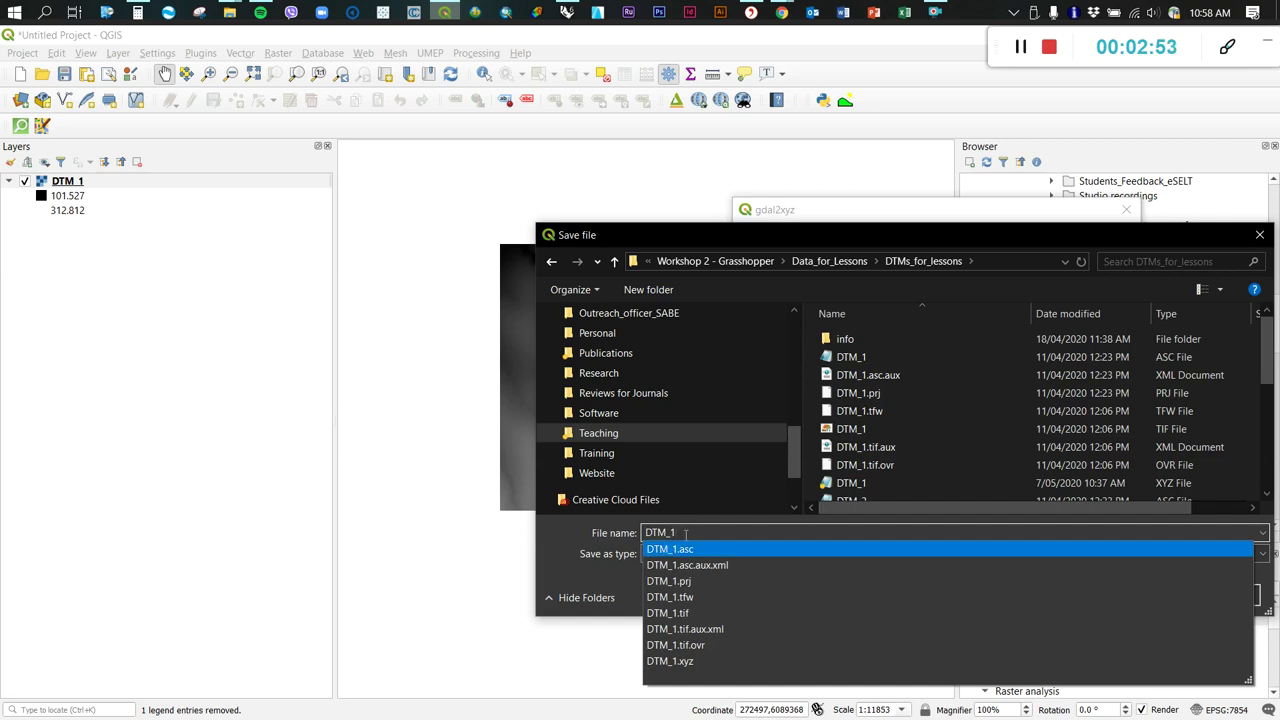
text(.x)
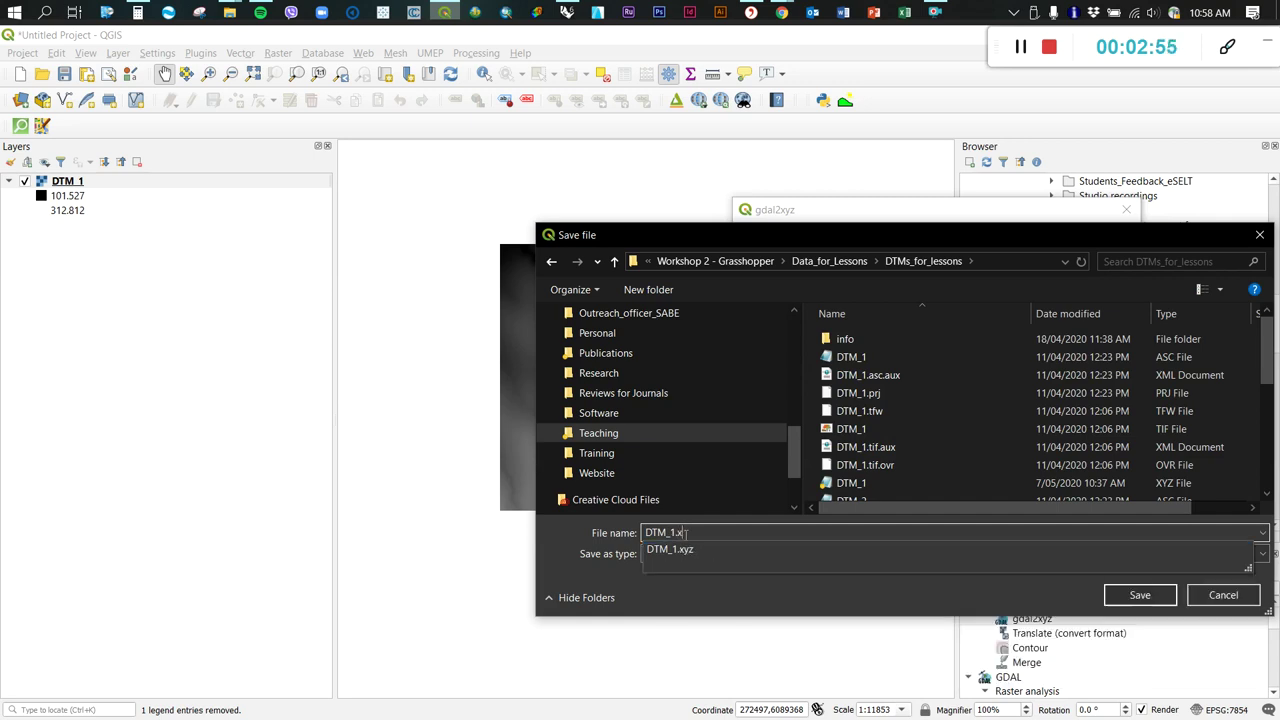
text(yz)
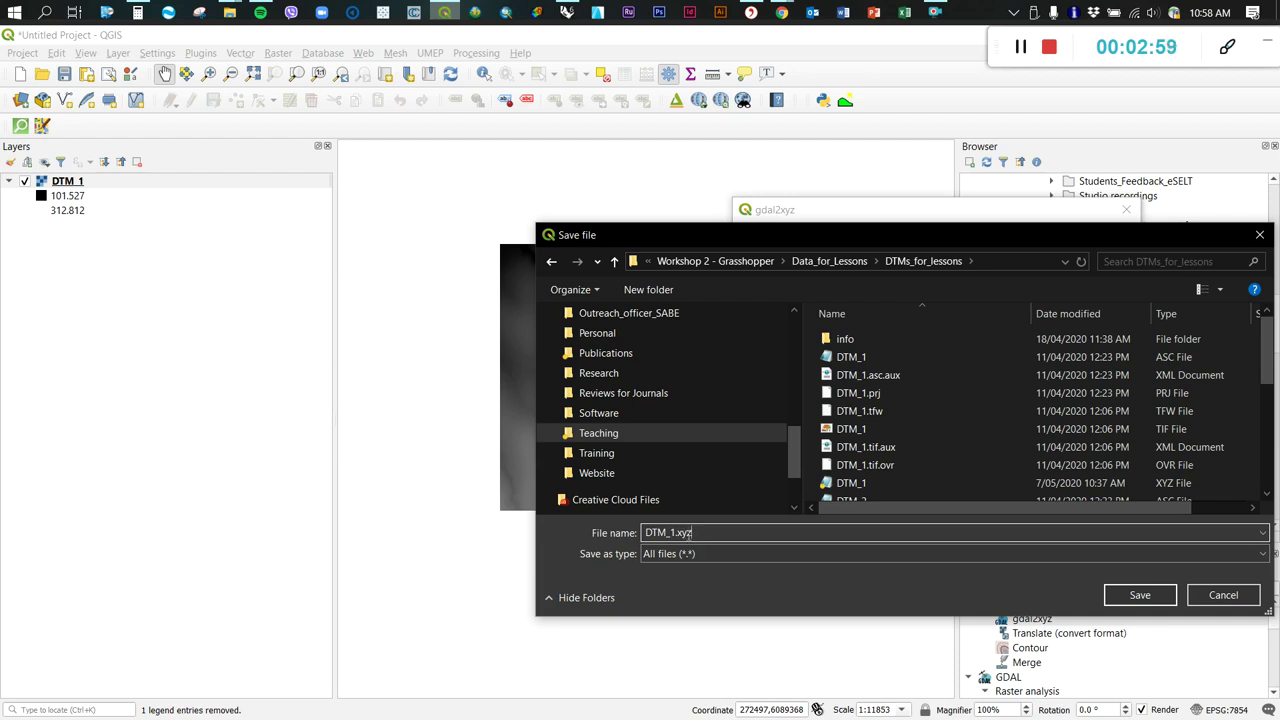
Keep All files (*.*) as the type and save the output path, replacing the existing DTM_1.xyz
drag(676, 532, 703, 532)
click(712, 556)
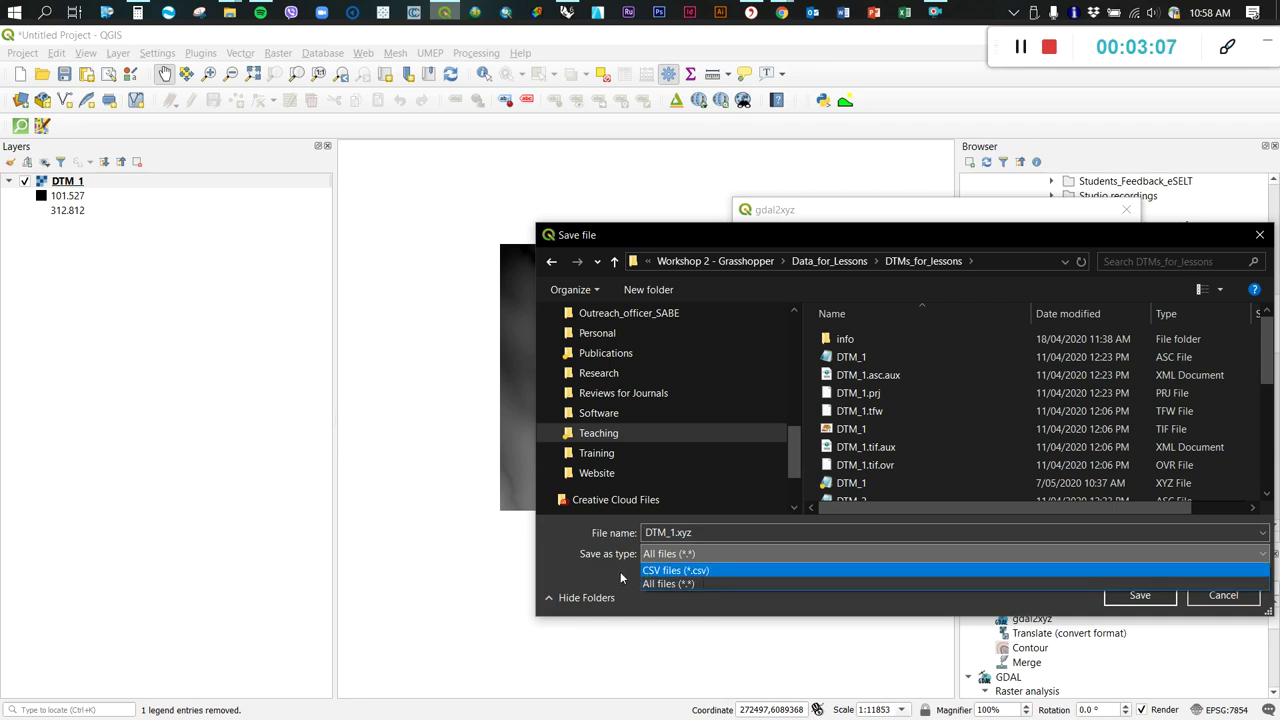
click(660, 584)
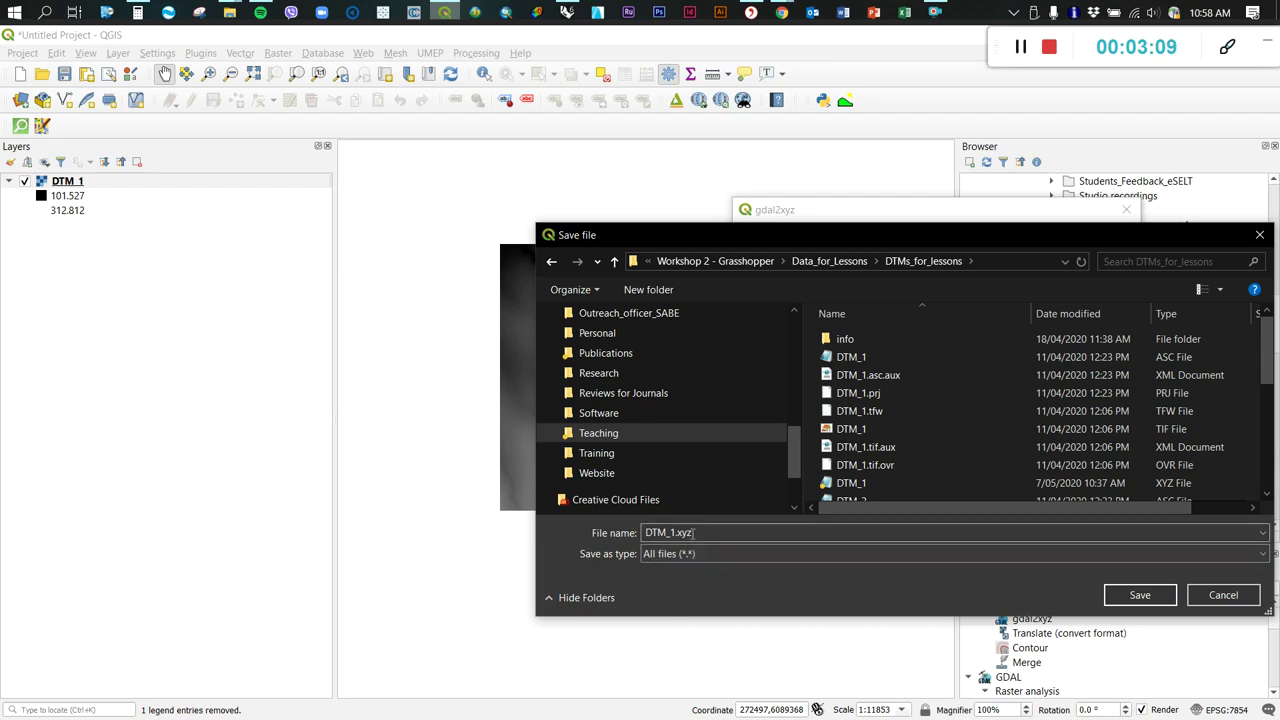
click(1140, 595)
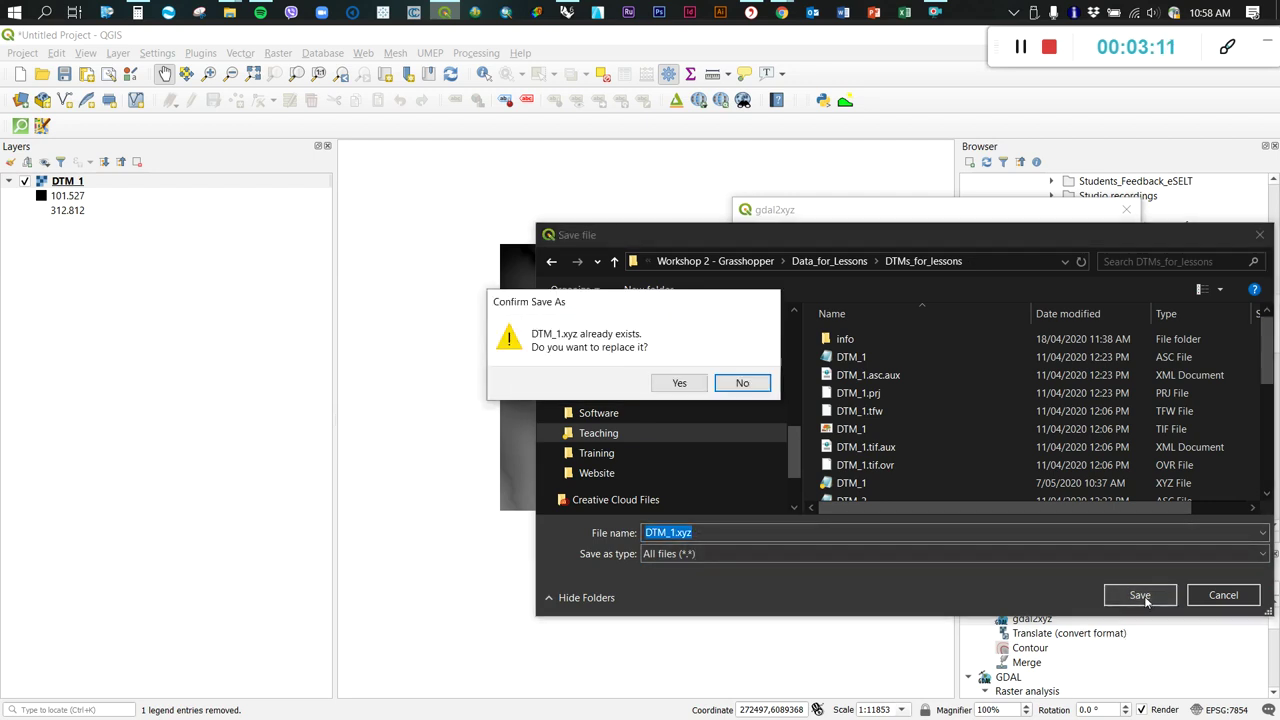
click(679, 383)
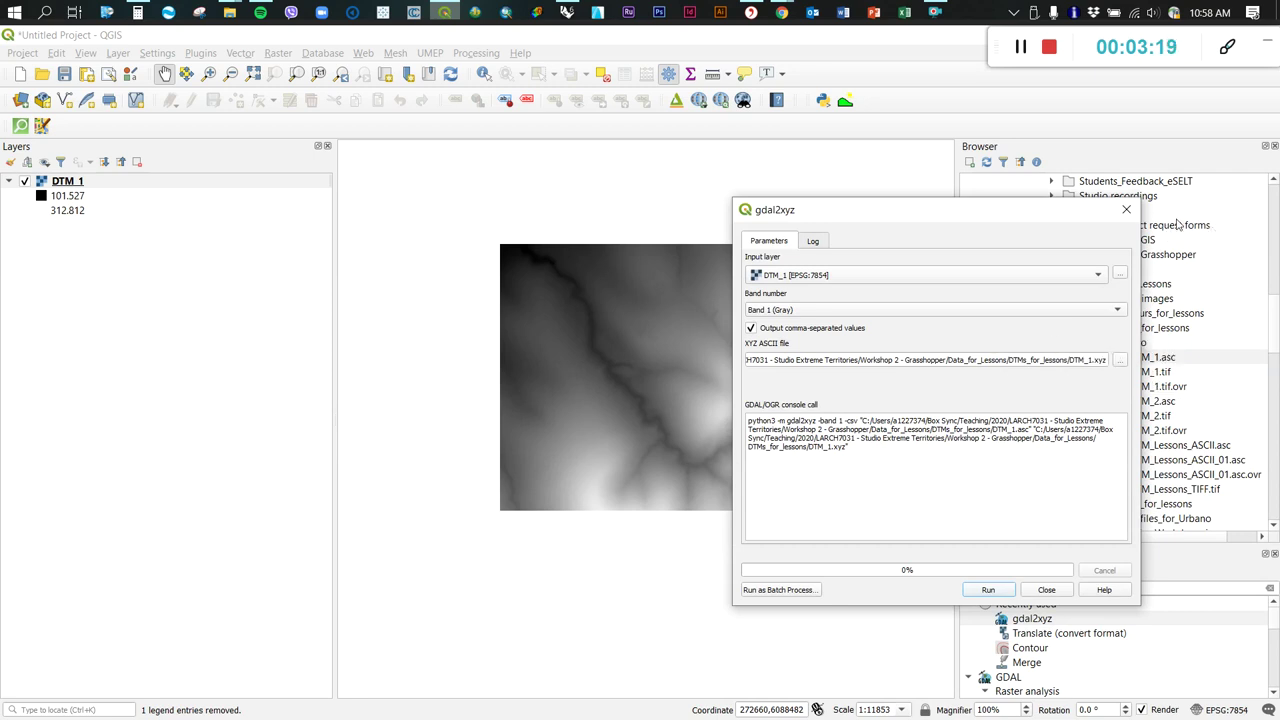
Run the gdal2xyz conversion of DTM_1 and close the tool dialog once it finishes
drag(846, 211, 653, 179)
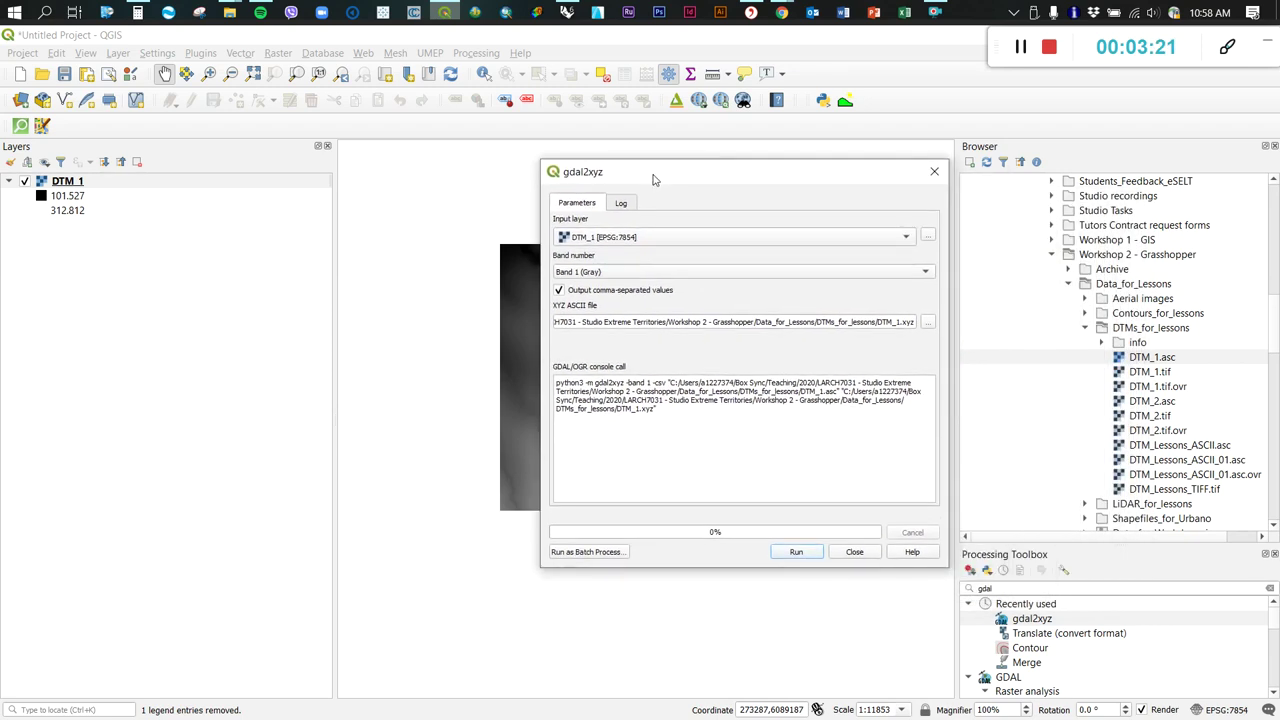
click(1020, 53)
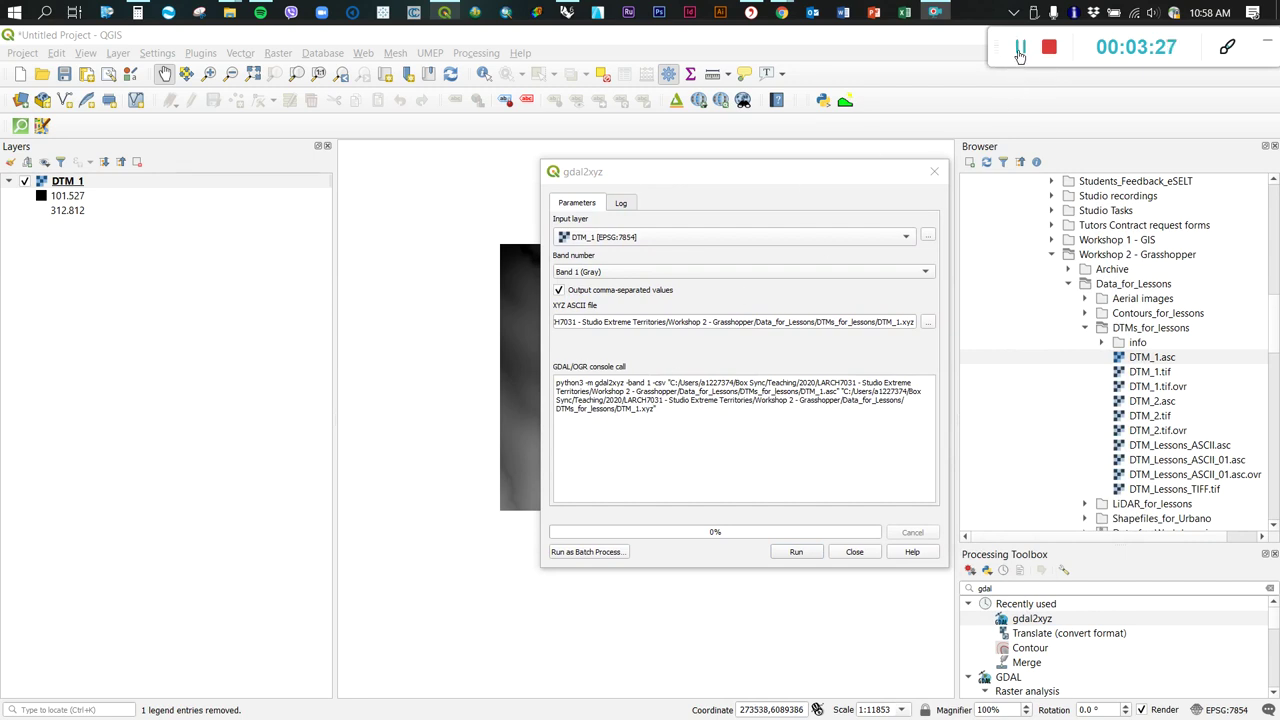
click(798, 552)
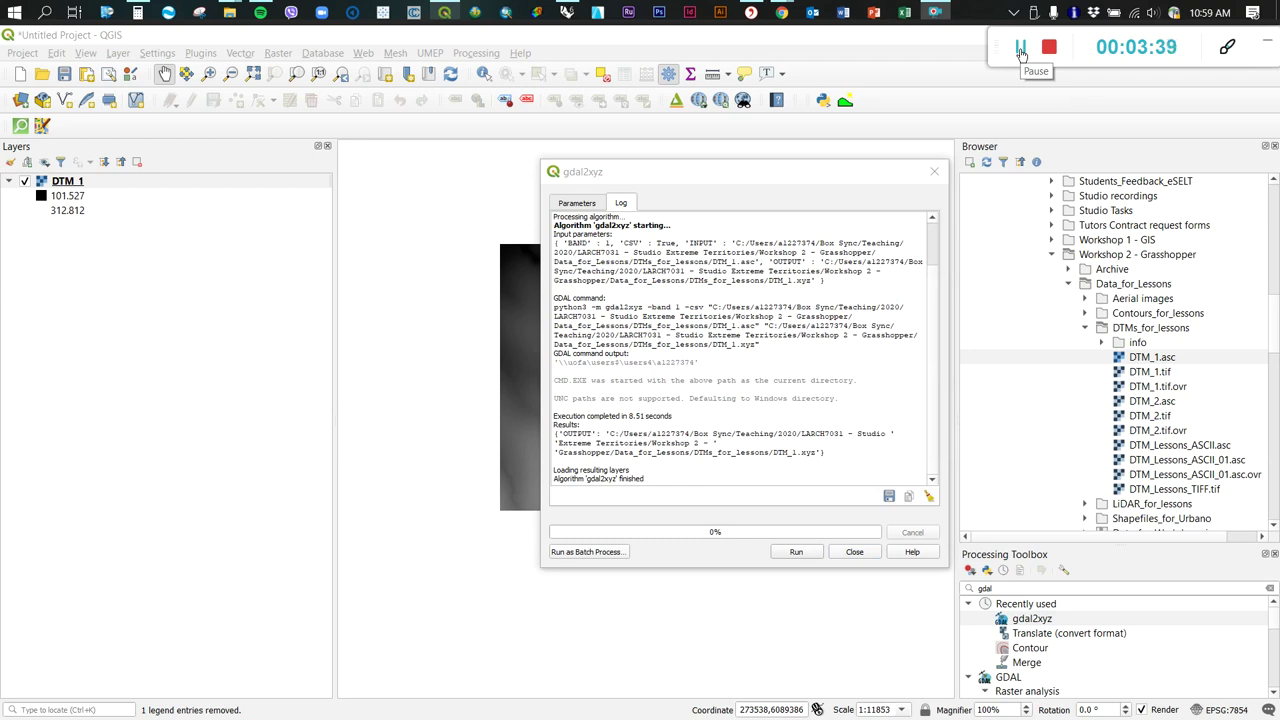
key(Escape)
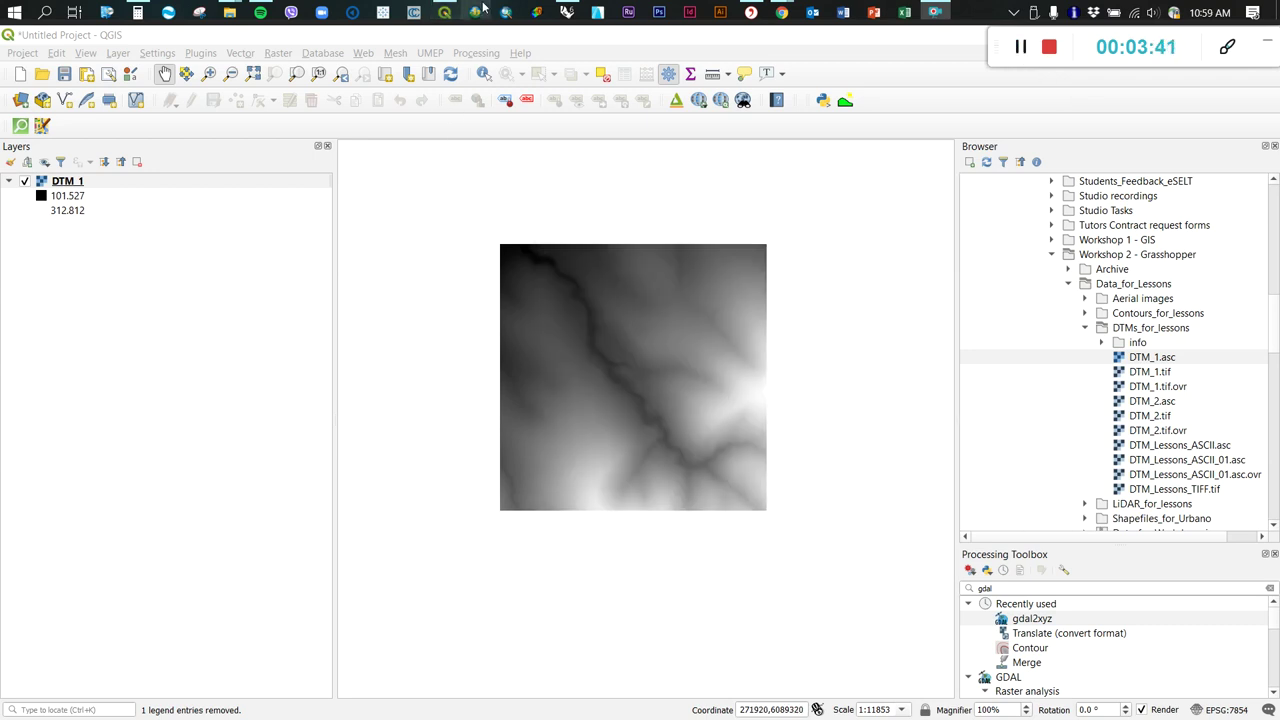
Open the XYZ version of DTM_1 from the DTMs_for_lessons folder in Notepad, inspect its coordinate rows and close it
mouse_move(229, 12)
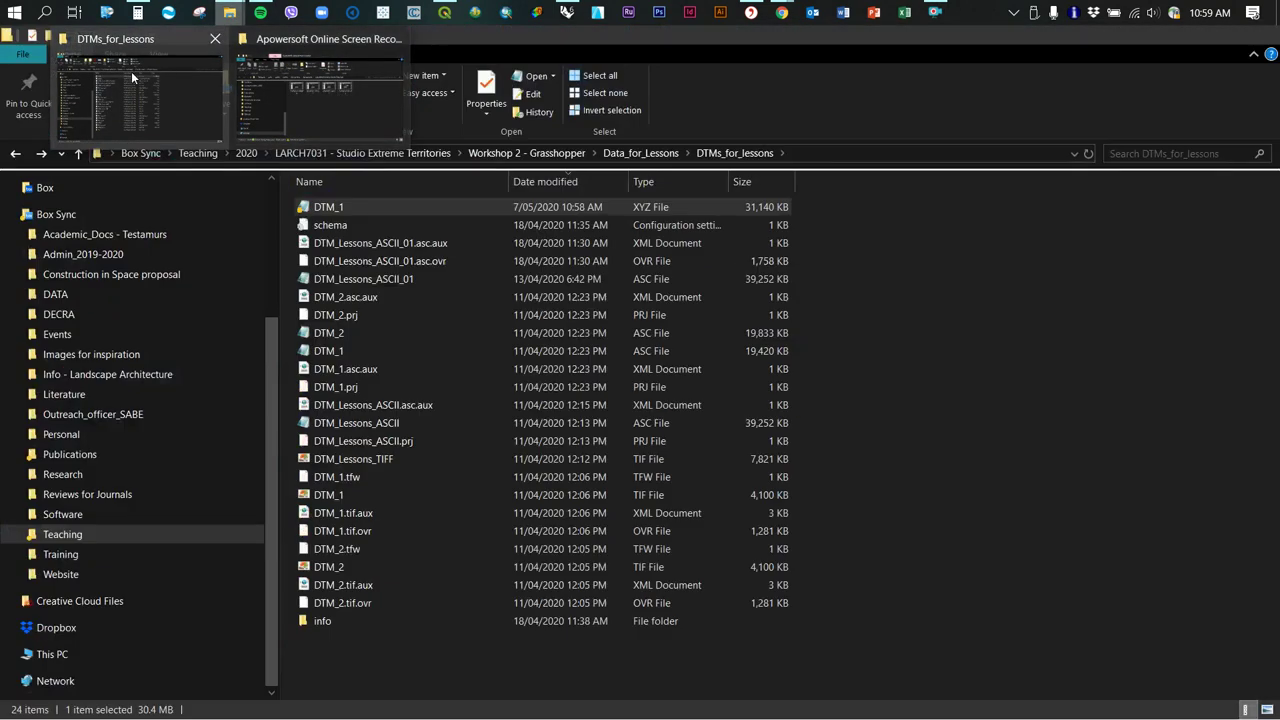
click(97, 82)
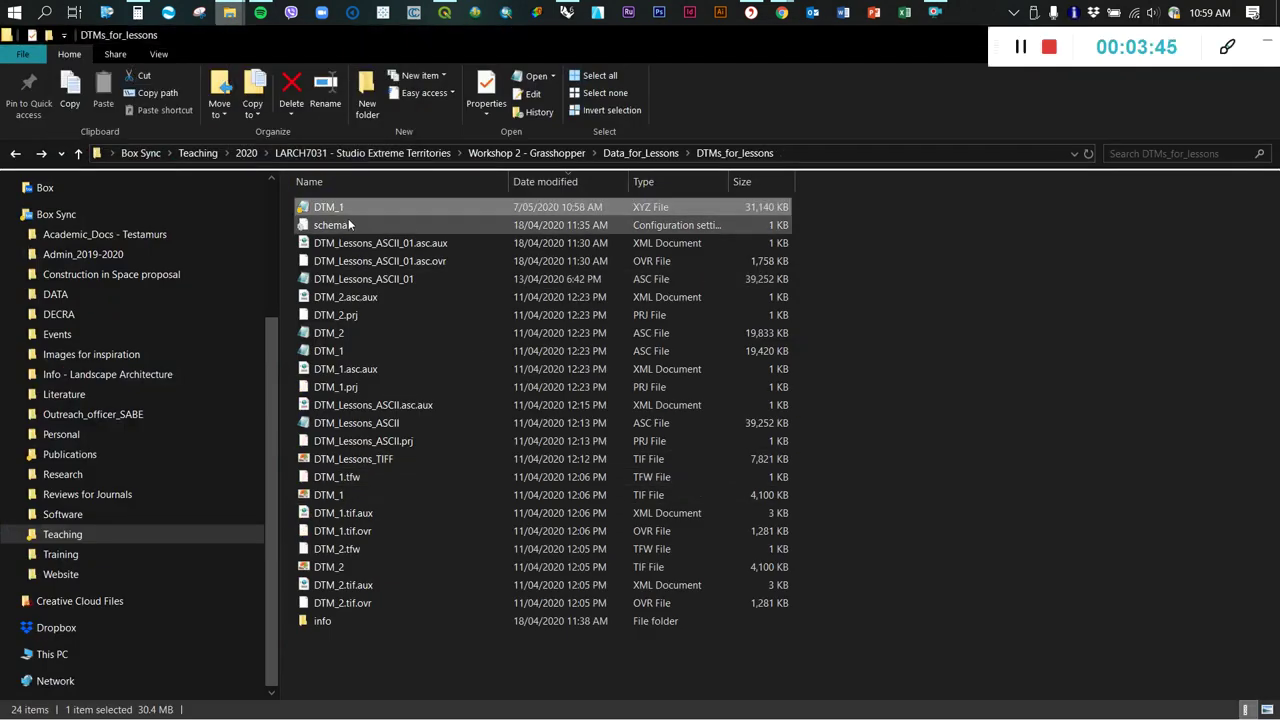
right_click(319, 209)
mouse_move(402, 344)
click(607, 348)
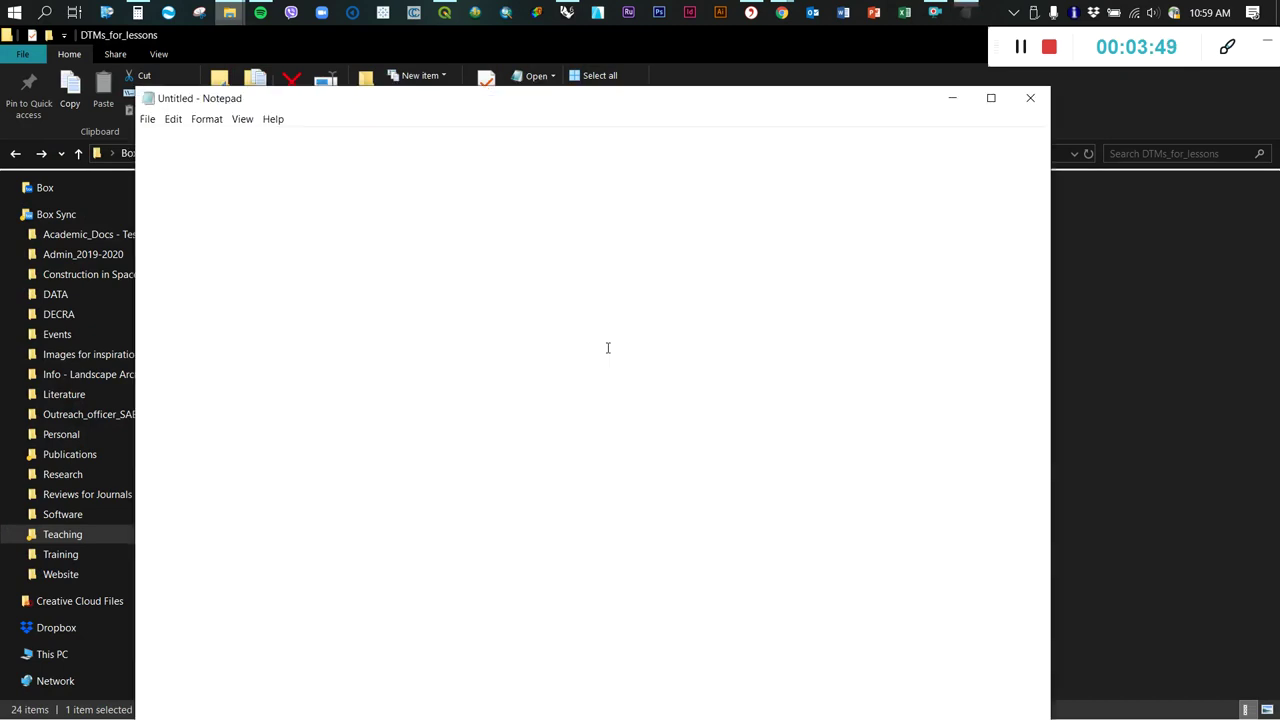
scroll(564, 252, down, 16)
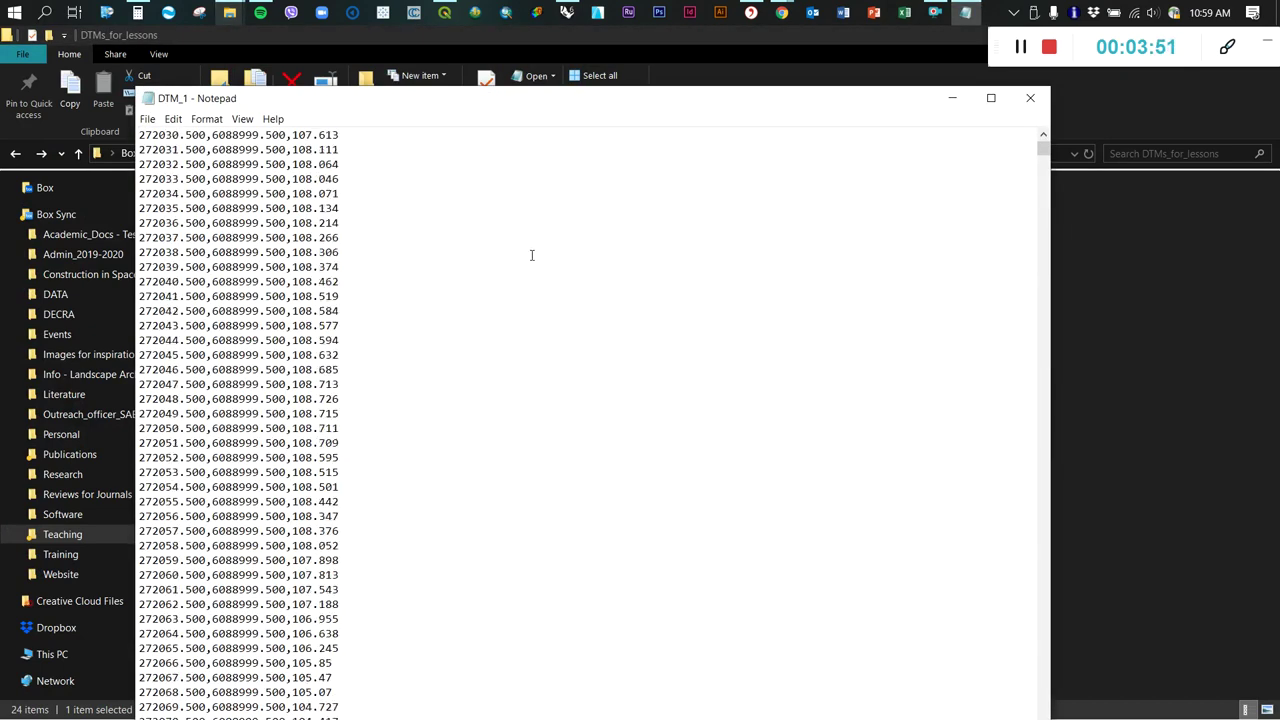
mouse_move(1047, 152)
mouse_down()
mouse_move(1029, 669)
mouse_move(1040, 690)
mouse_move(1018, 300)
mouse_move(1036, 148)
mouse_up()
click(1030, 97)
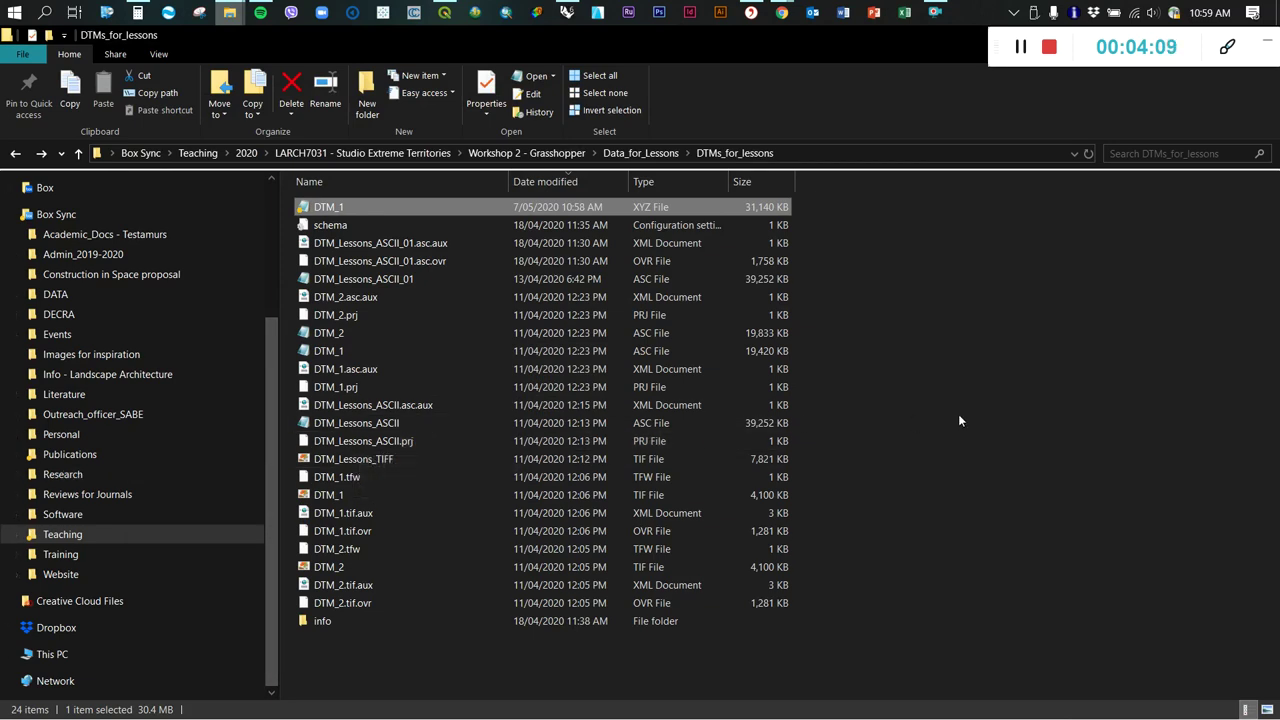
Open DTM_Lessons_ASCII.asc in Notepad and examine its header: column and row counts, corner coordinates and cell size
click(352, 428)
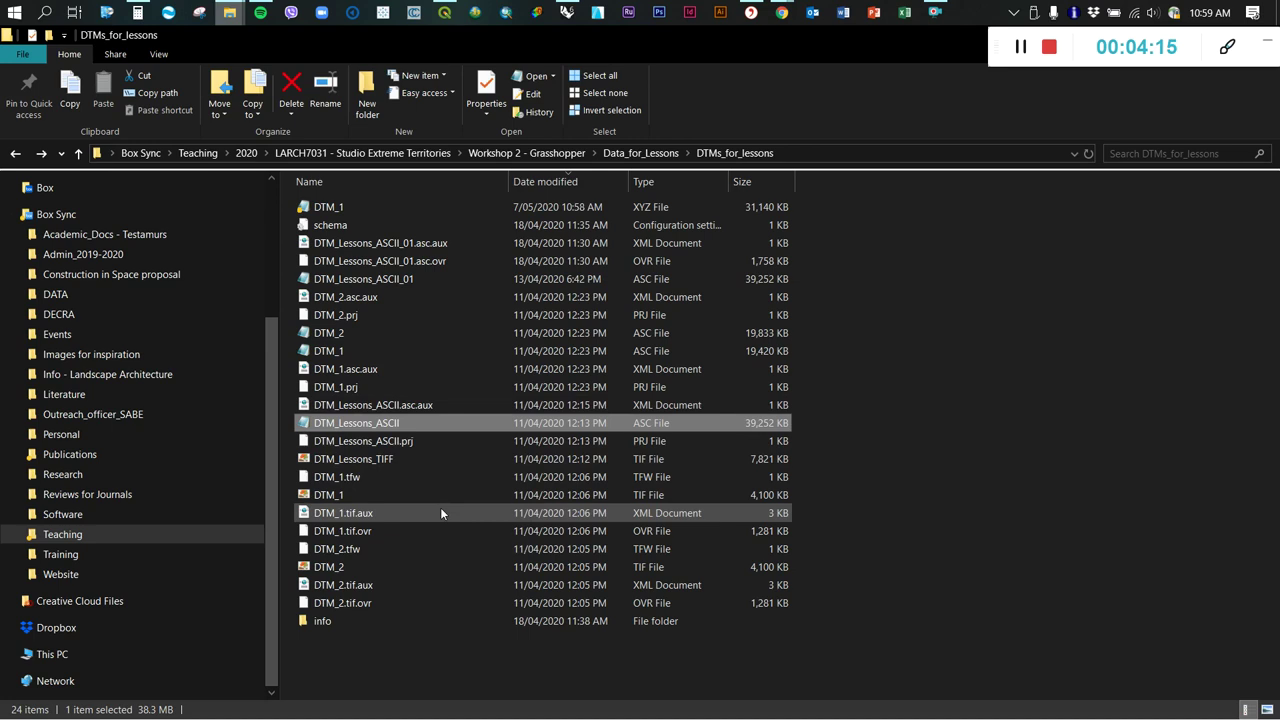
right_click(349, 428)
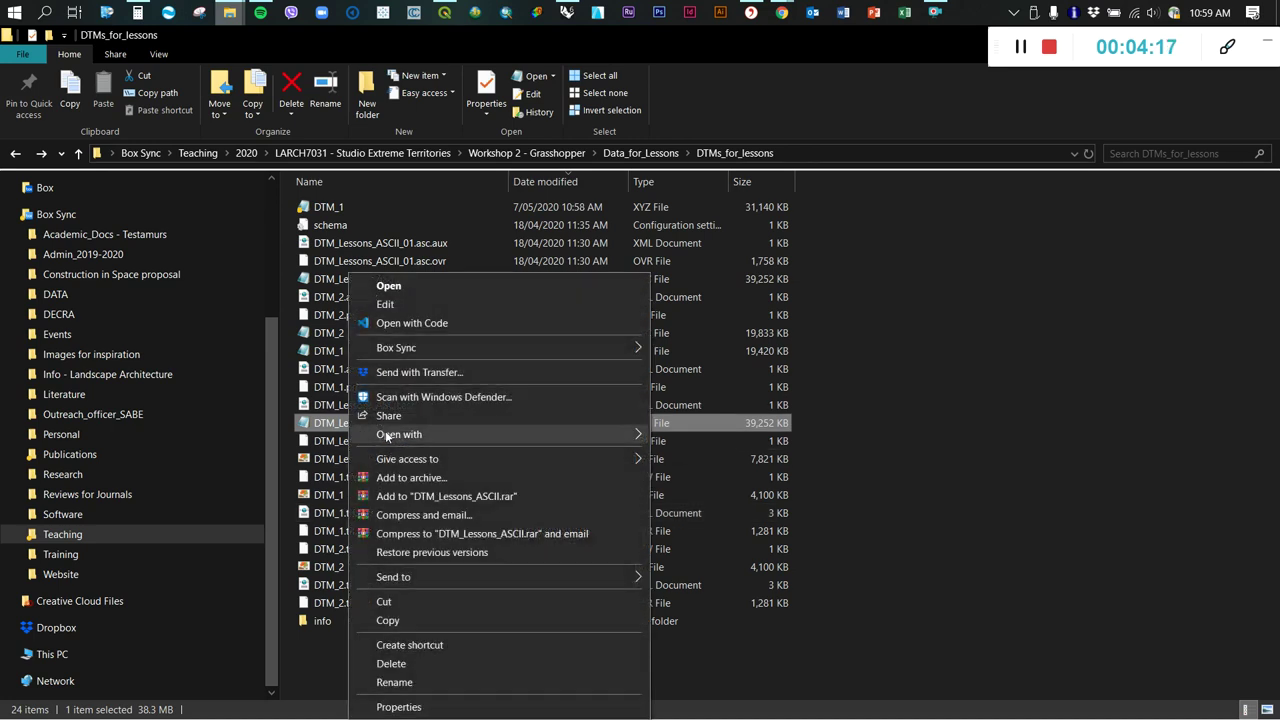
mouse_move(426, 434)
click(680, 437)
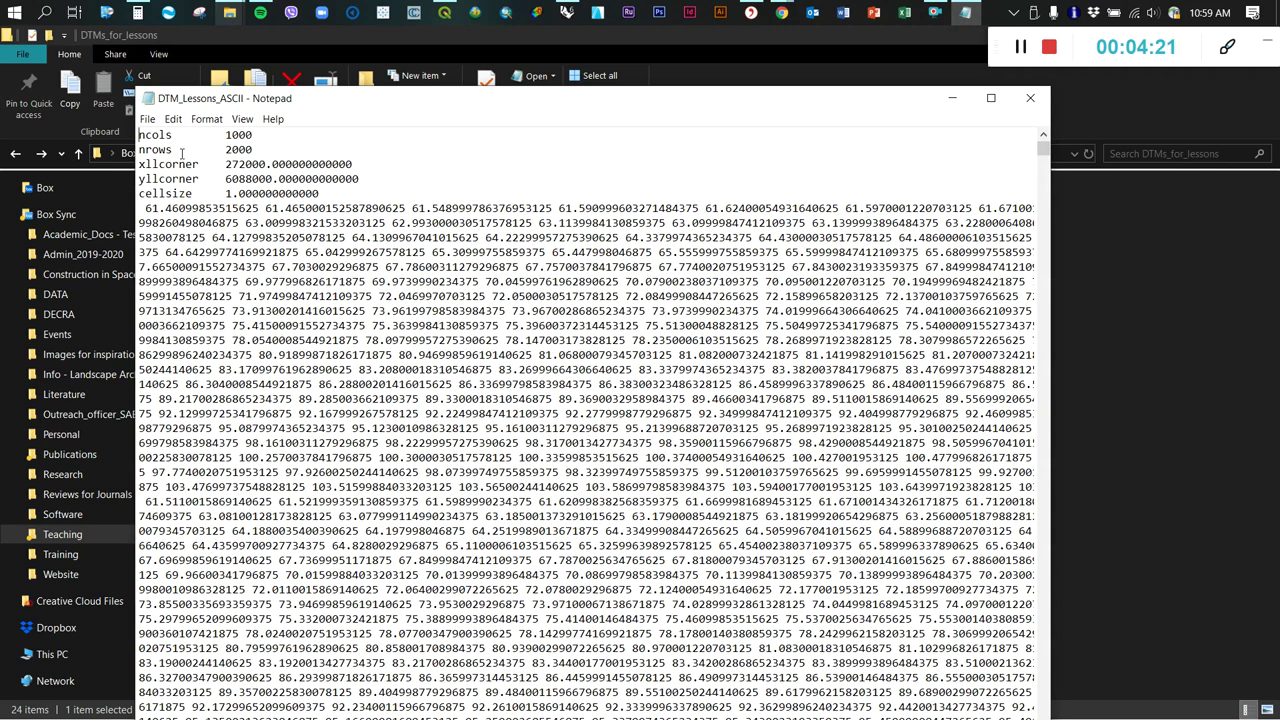
drag(140, 134, 320, 193)
click(156, 135)
drag(145, 164, 359, 180)
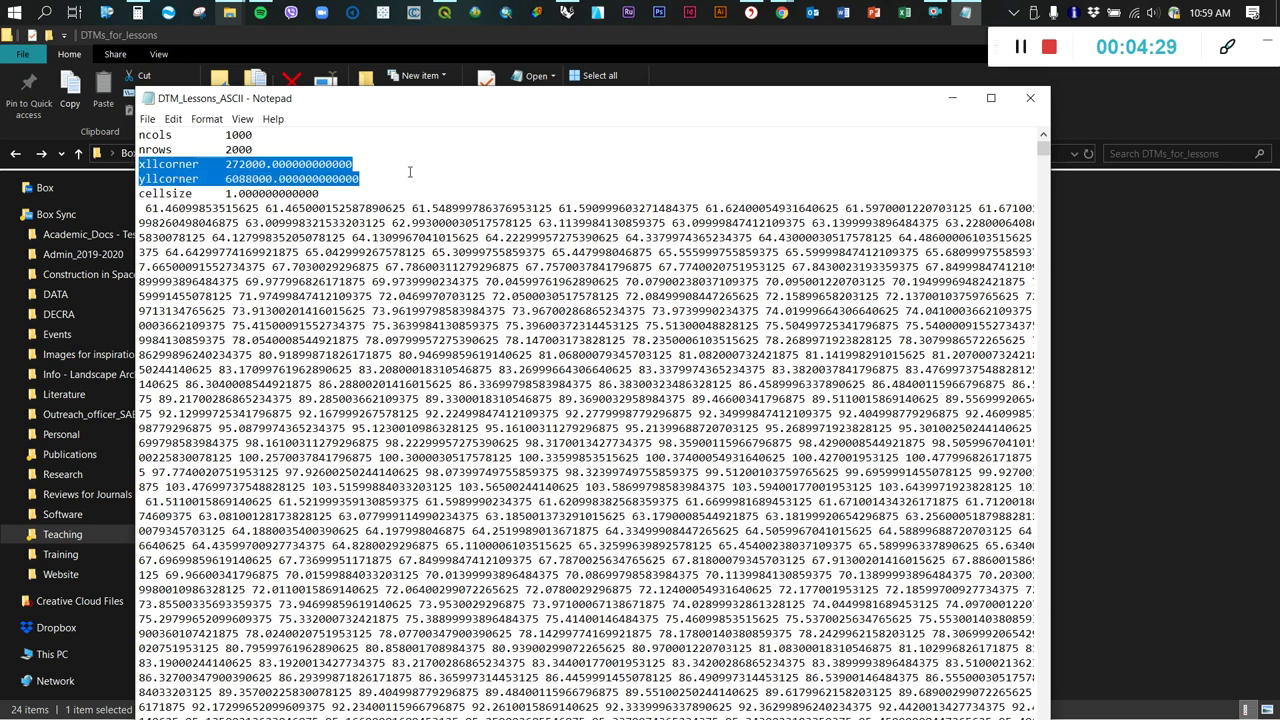
drag(141, 193, 341, 193)
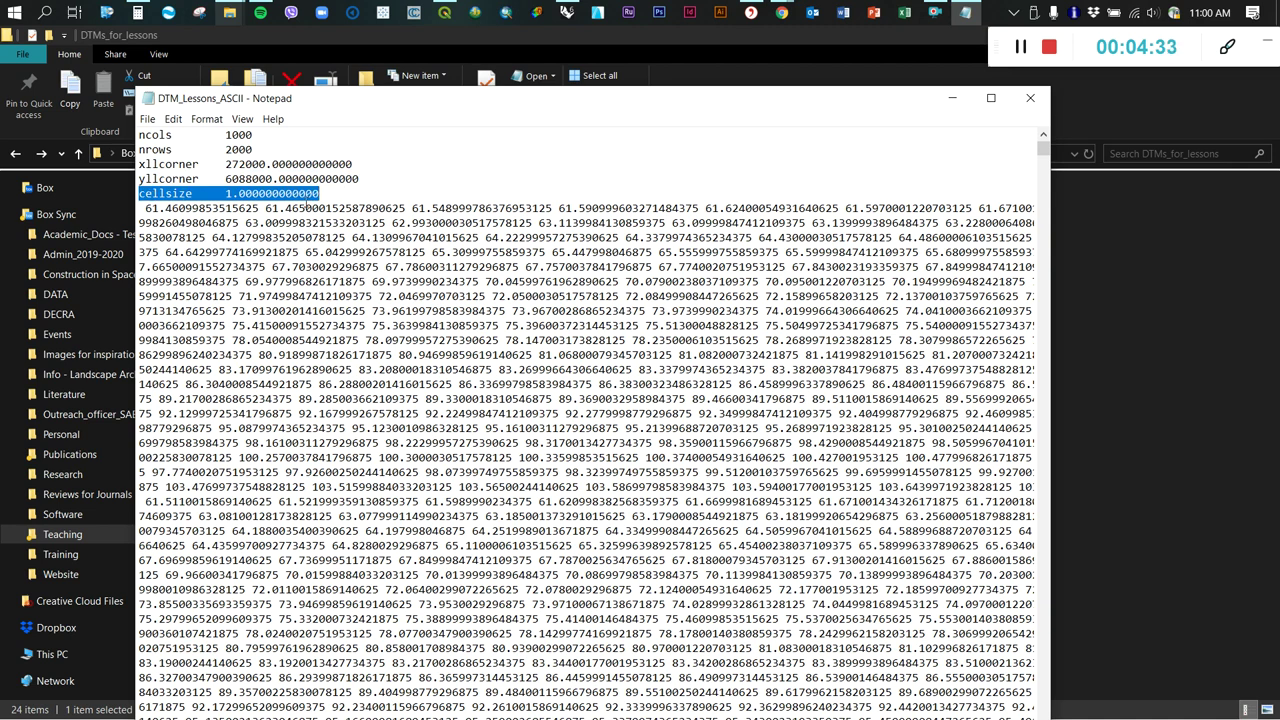
Add a No_Data line with value 0 below the cellsize line, and close the file without saving
click(320, 194)
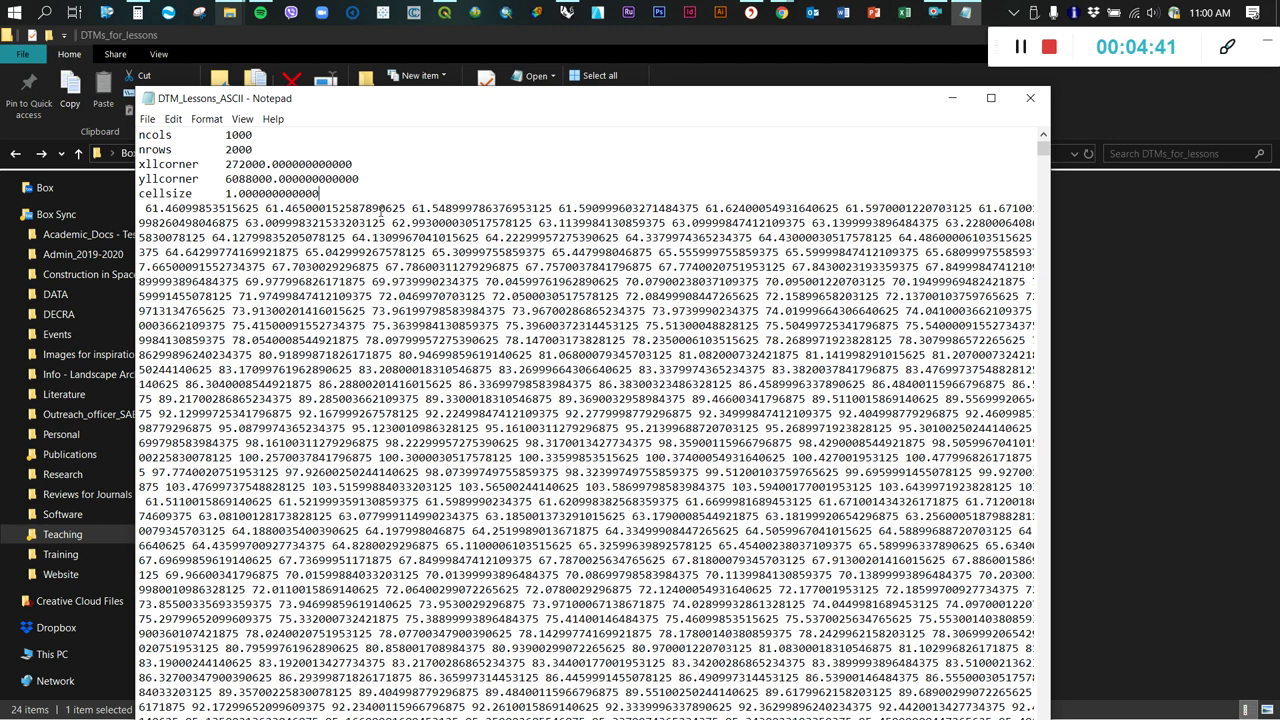
key(Return)
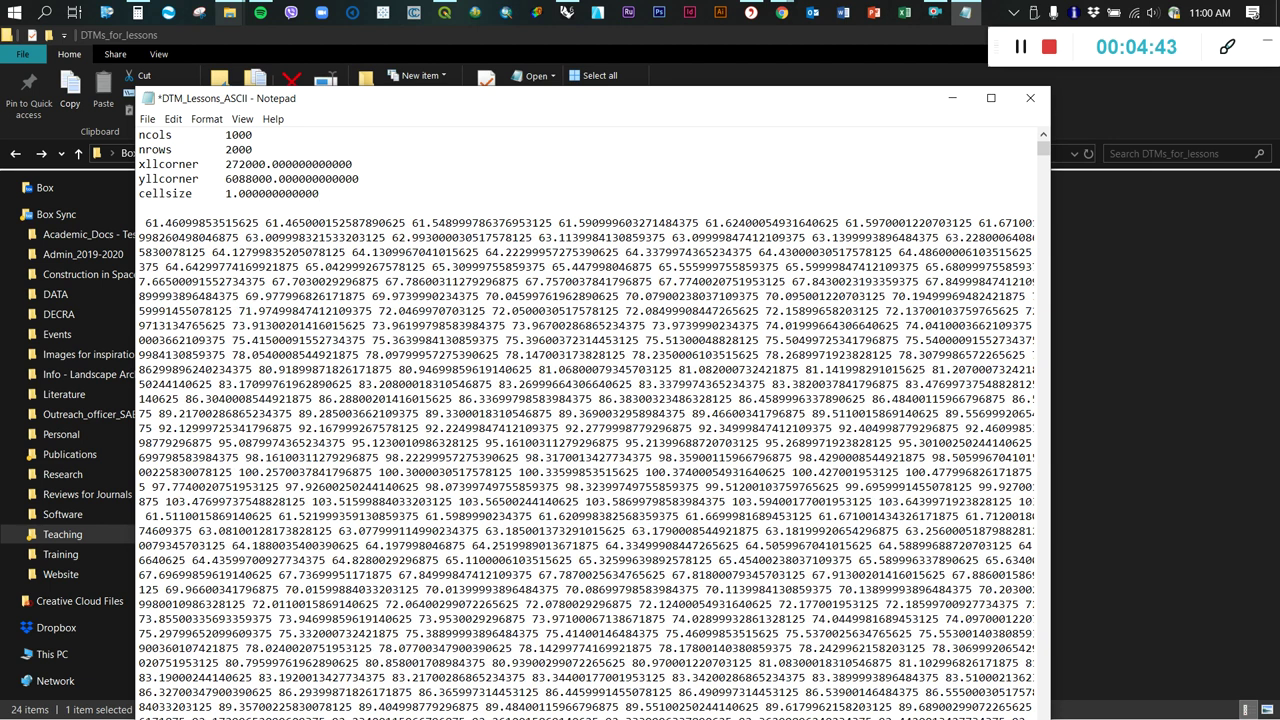
text(No_Data)
text(0)
click(1046, 101)
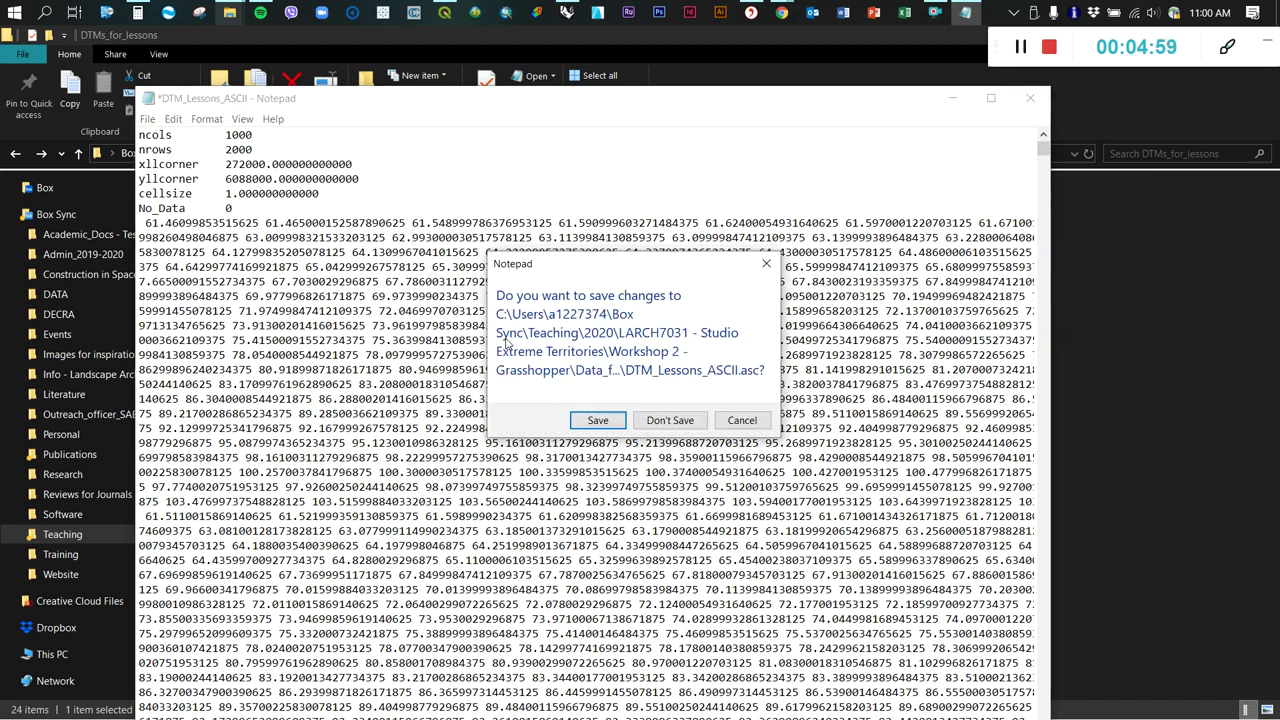
click(666, 418)
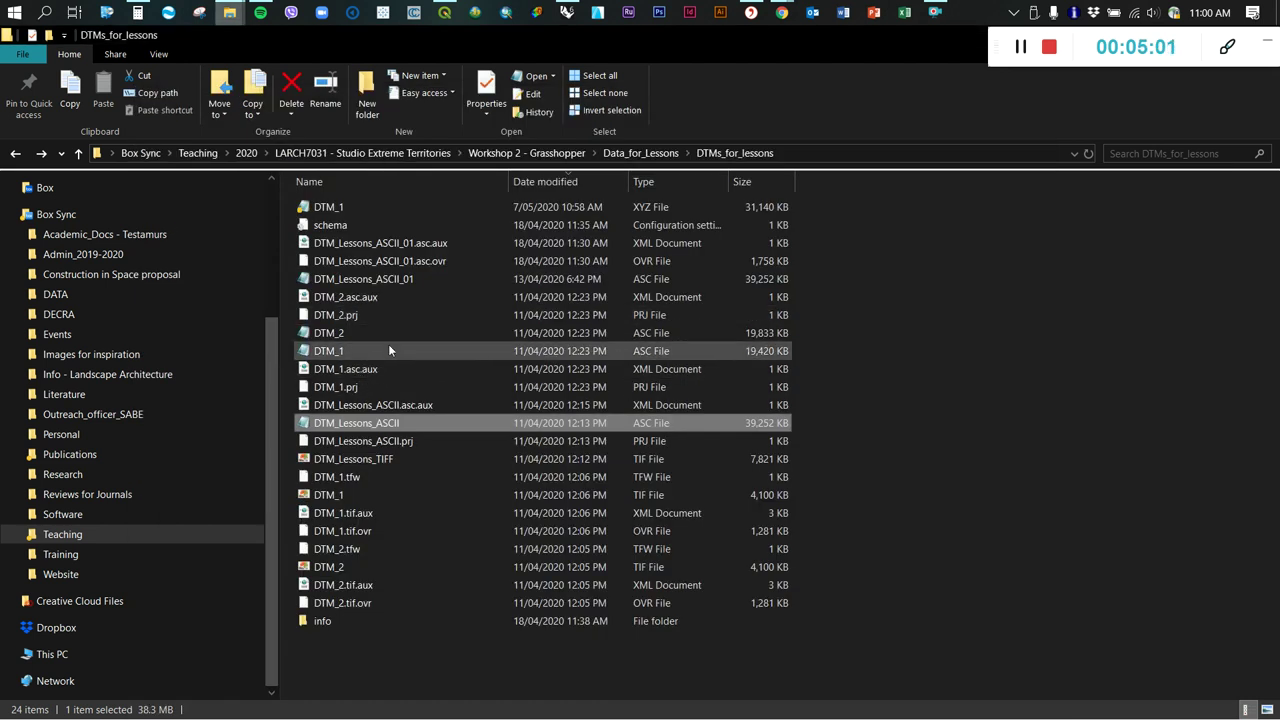
Open DTM_Lessons_ASCII_01.asc in Notepad, examine the NODATA_value line in its header, and close the file
right_click(381, 277)
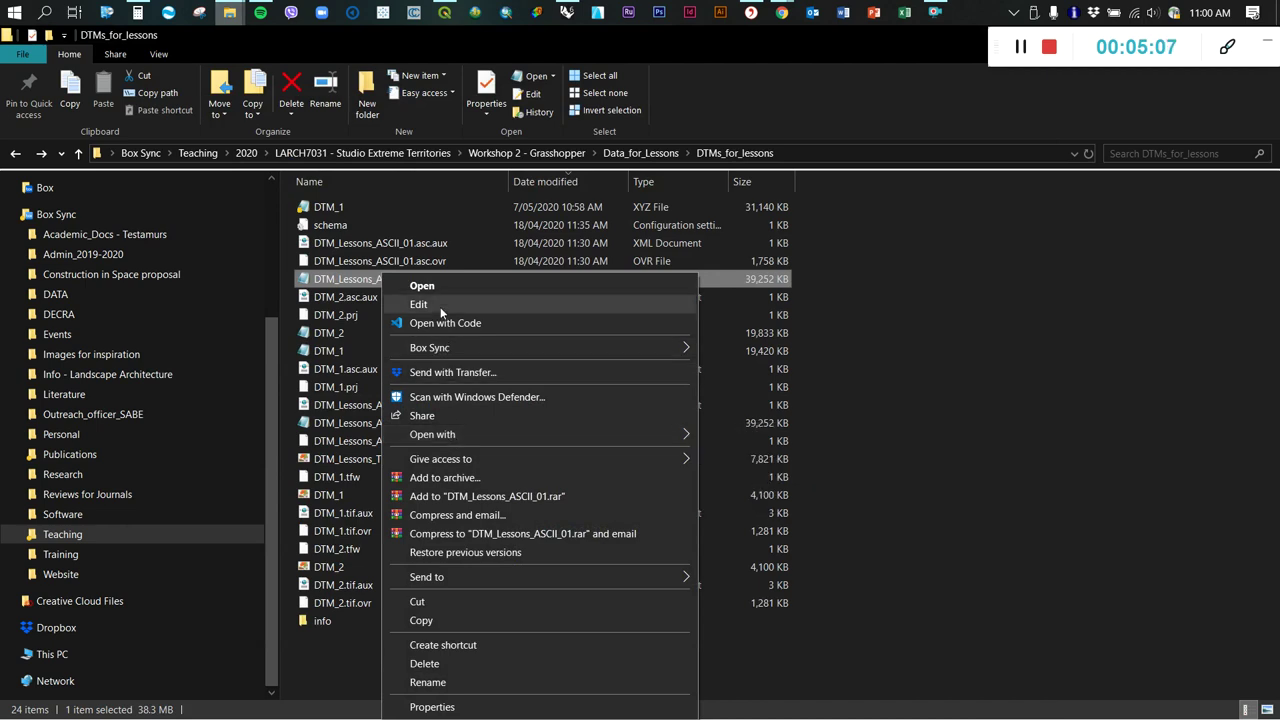
mouse_move(449, 436)
click(760, 435)
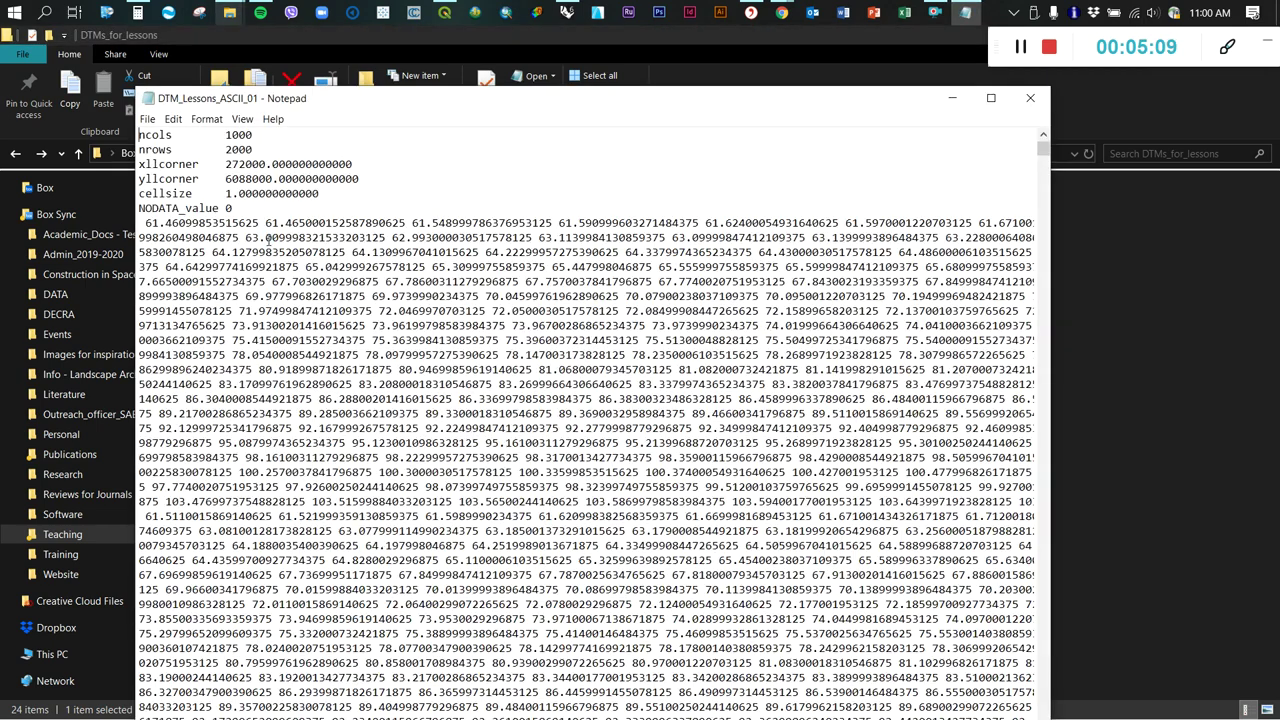
drag(139, 208, 219, 208)
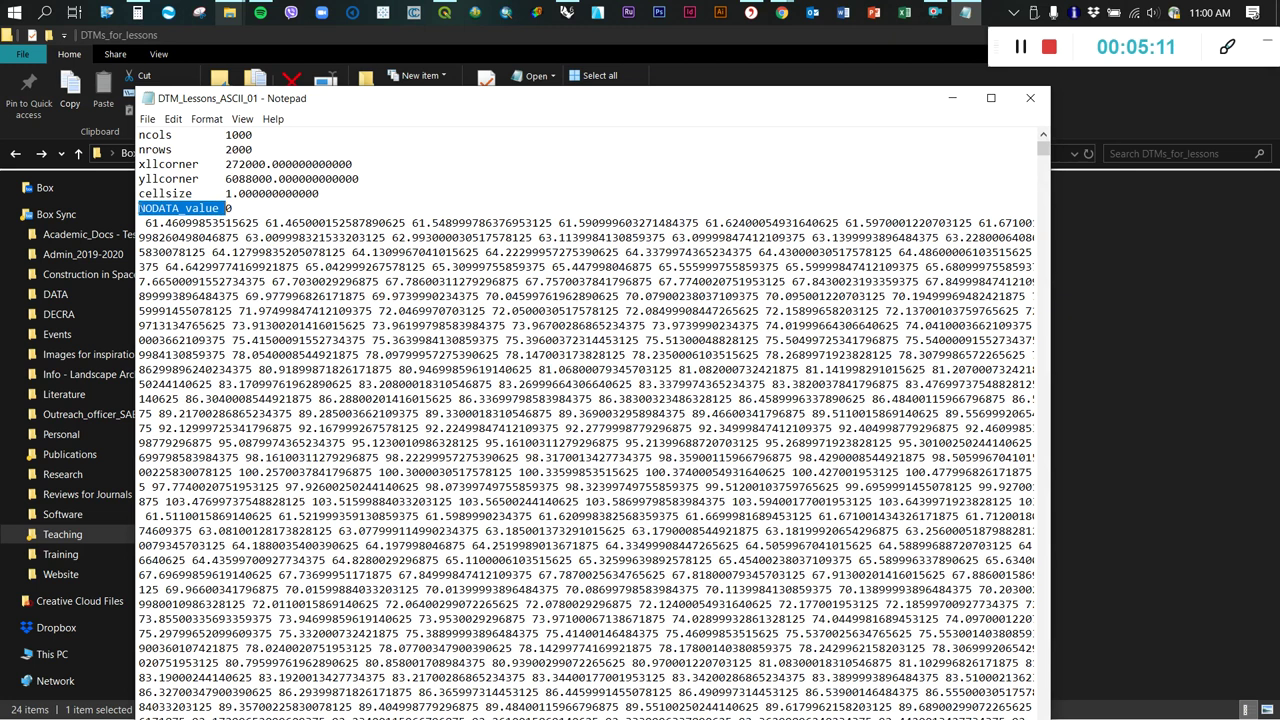
click(166, 208)
drag(139, 208, 234, 208)
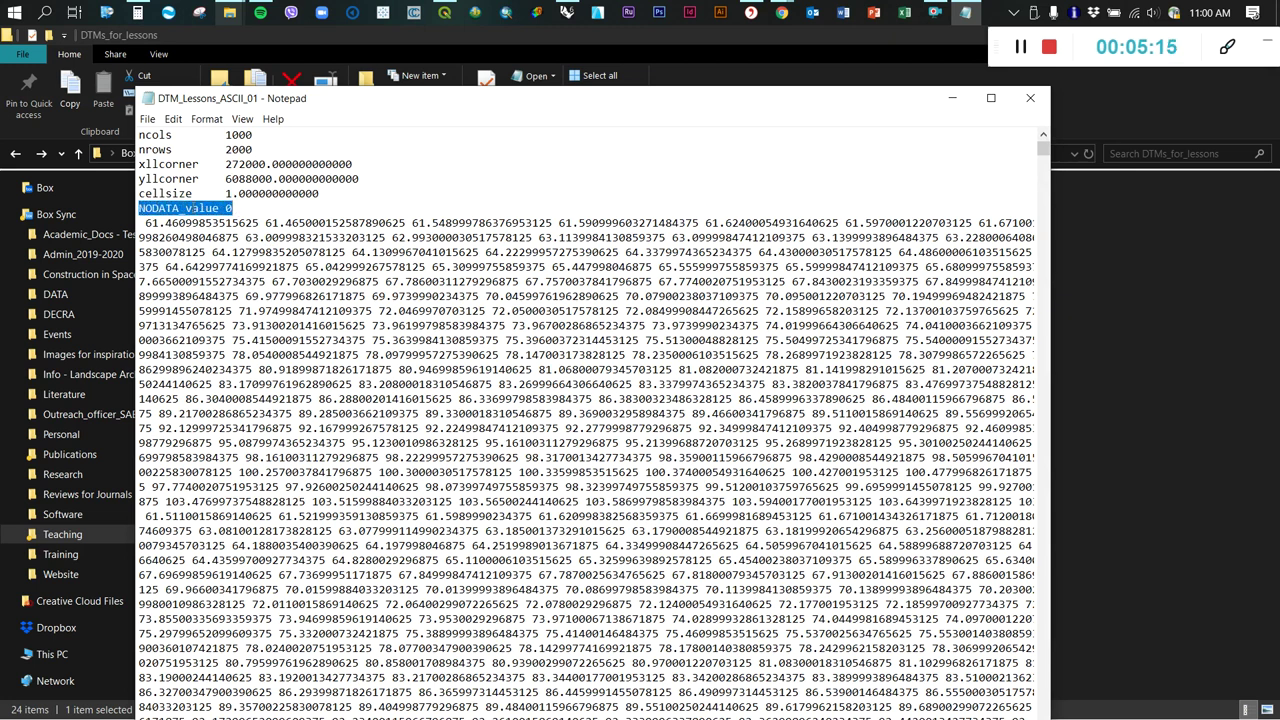
click(242, 208)
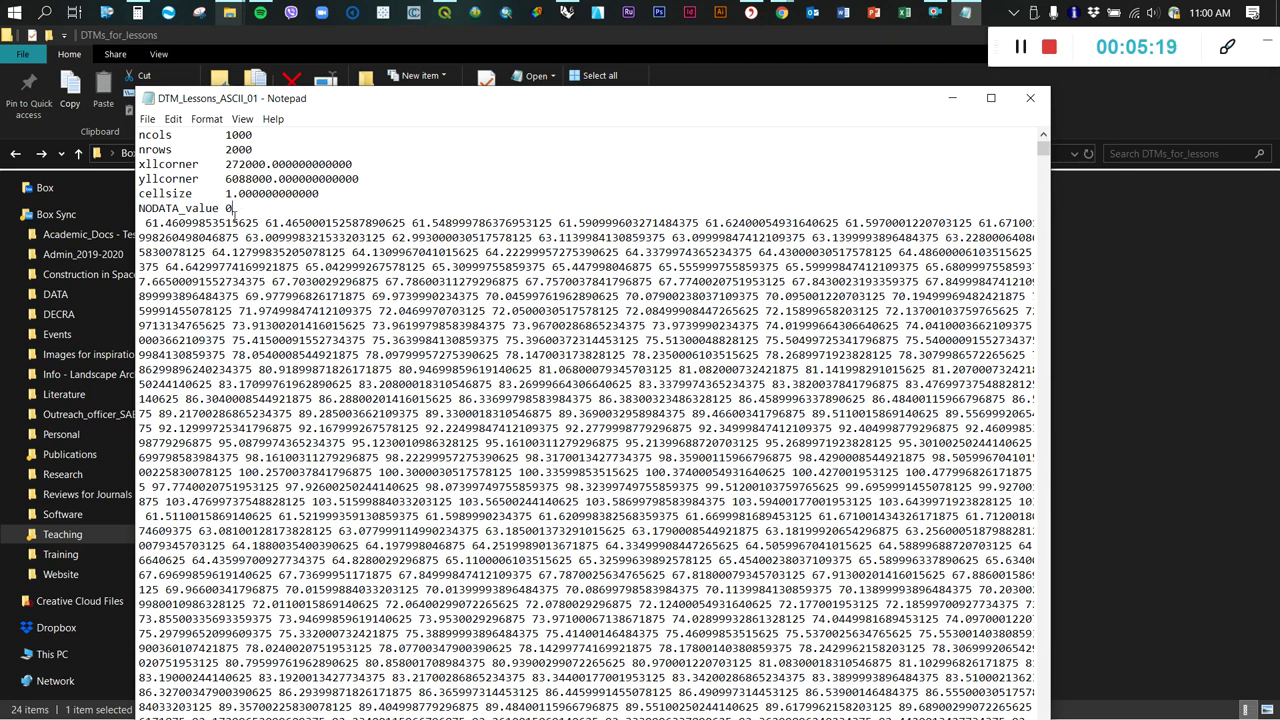
drag(227, 208, 238, 207)
click(236, 208)
click(1030, 98)
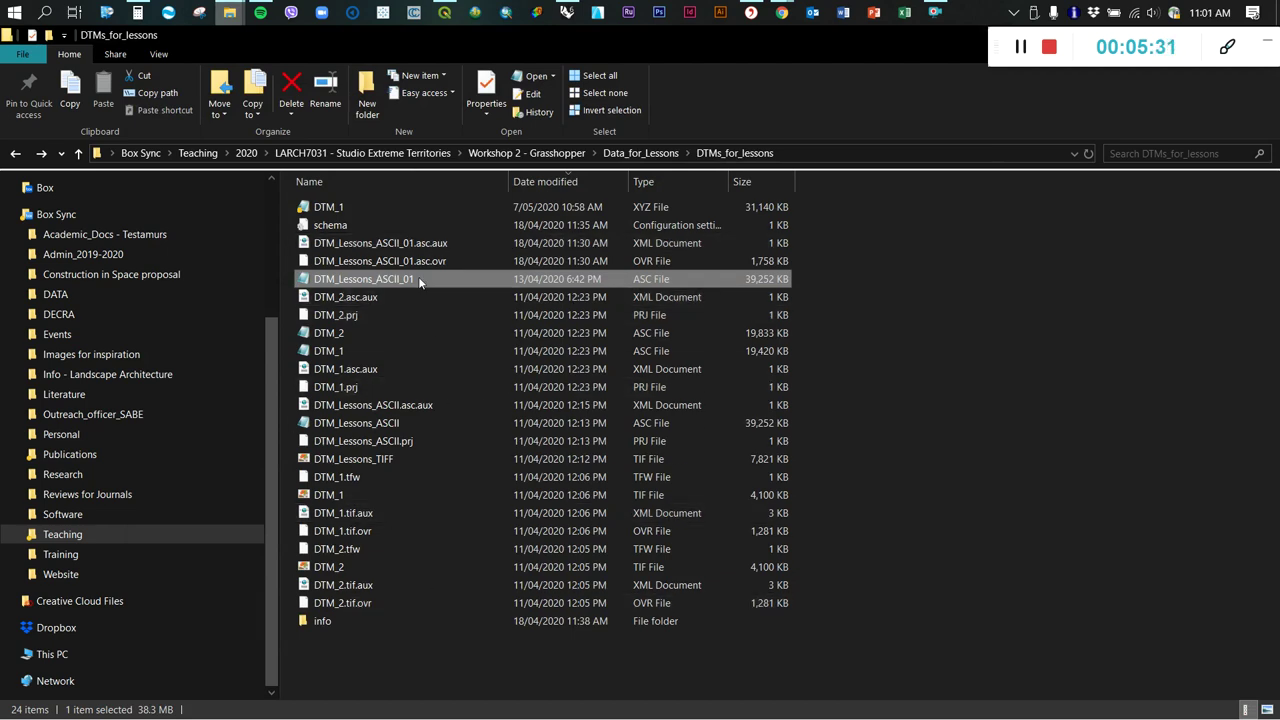
click(1163, 267)
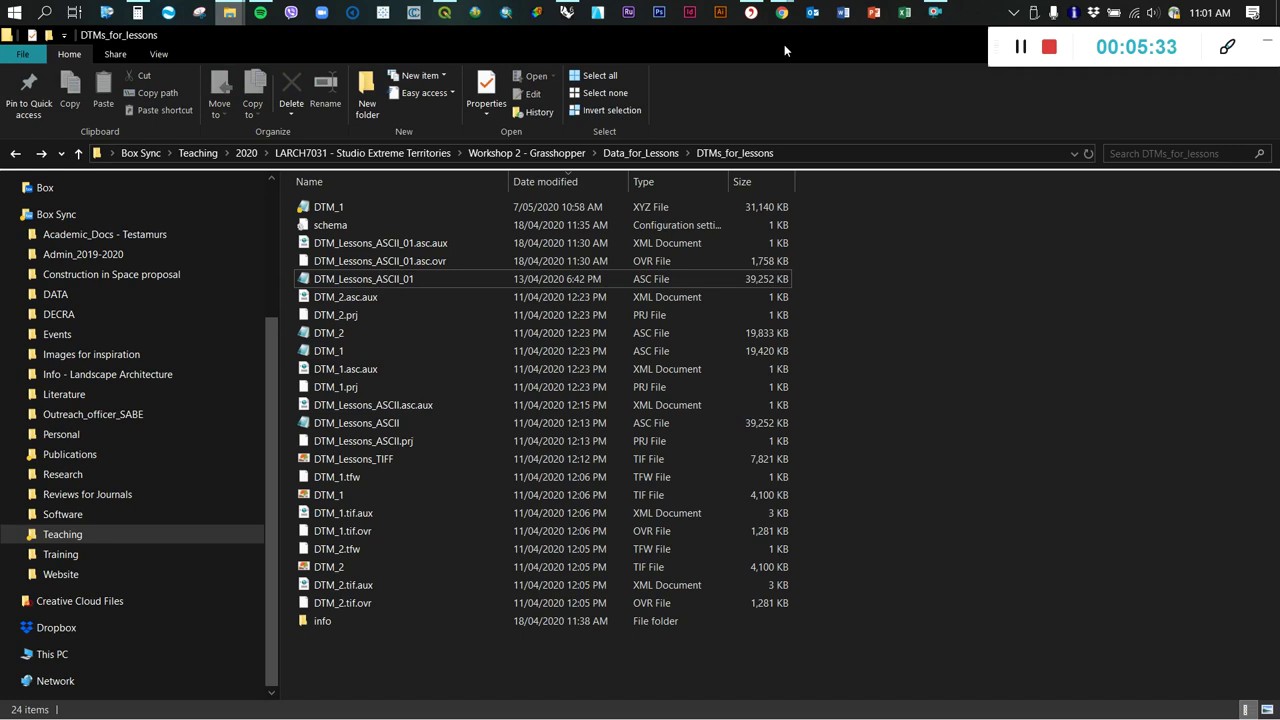
Switch to Rhino and Grasshopper and place a Docofossor Import ASC component on the empty canvas
click(567, 13)
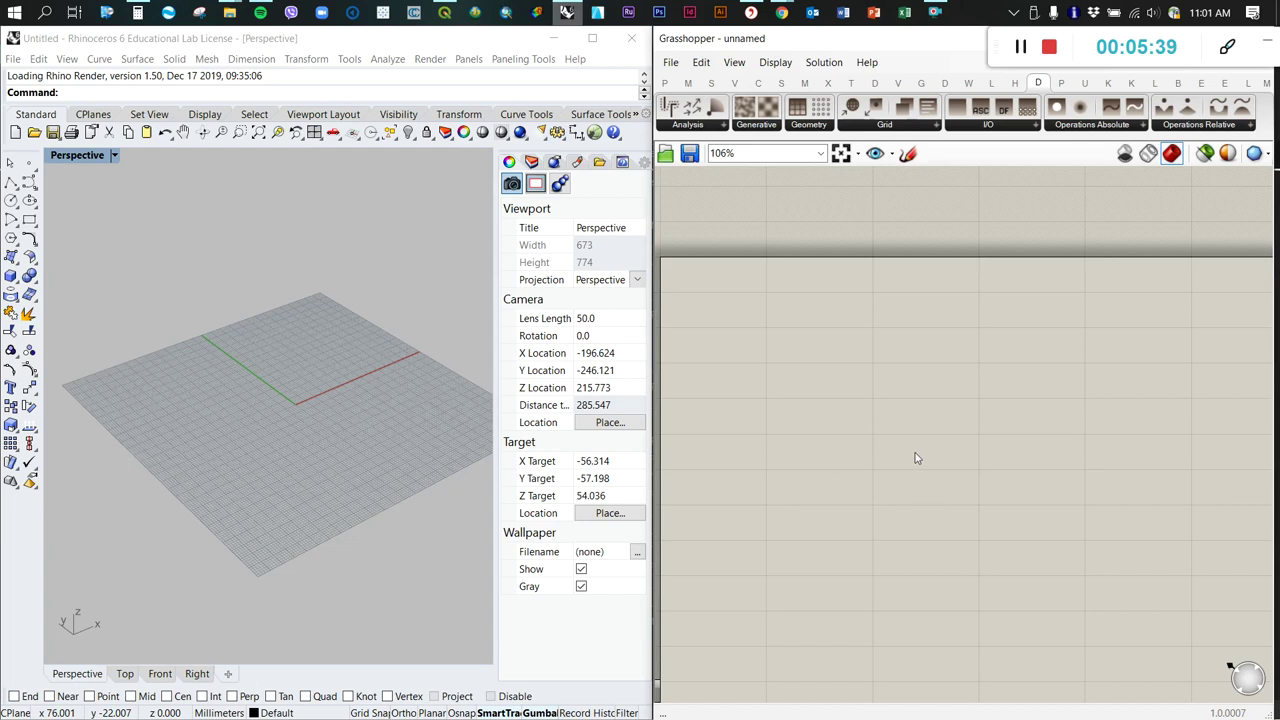
click(1034, 129)
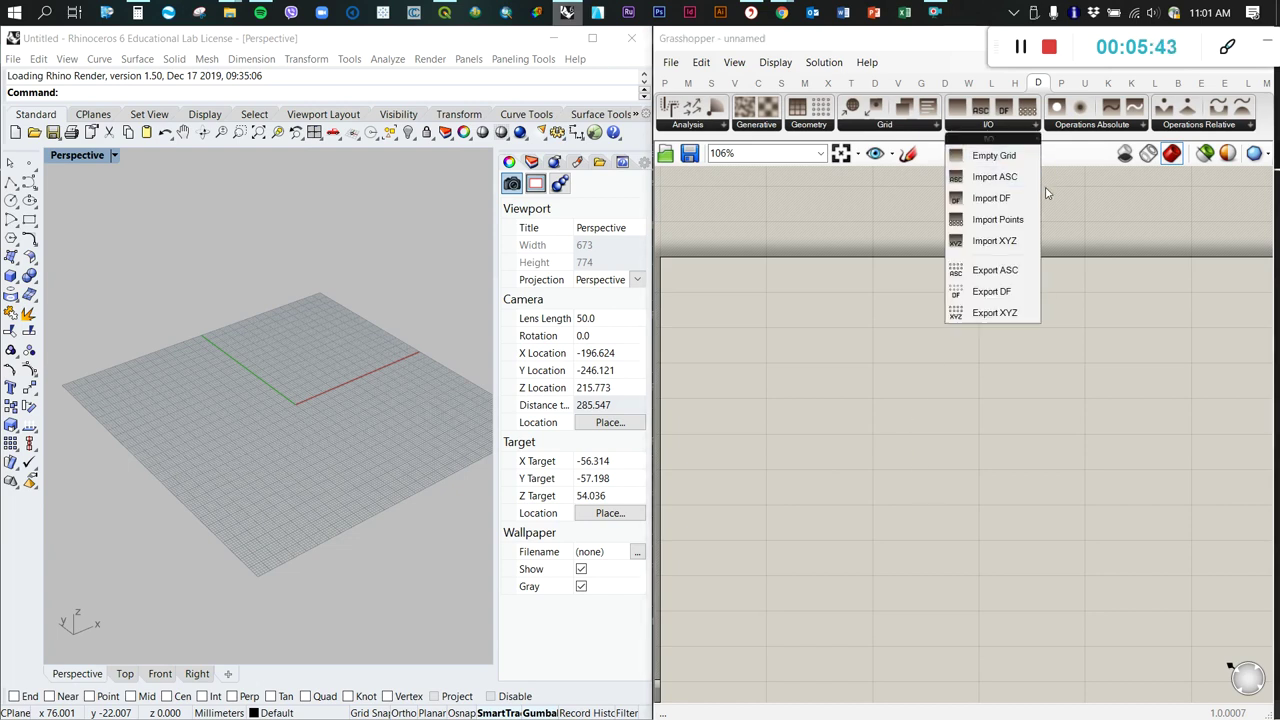
click(1010, 180)
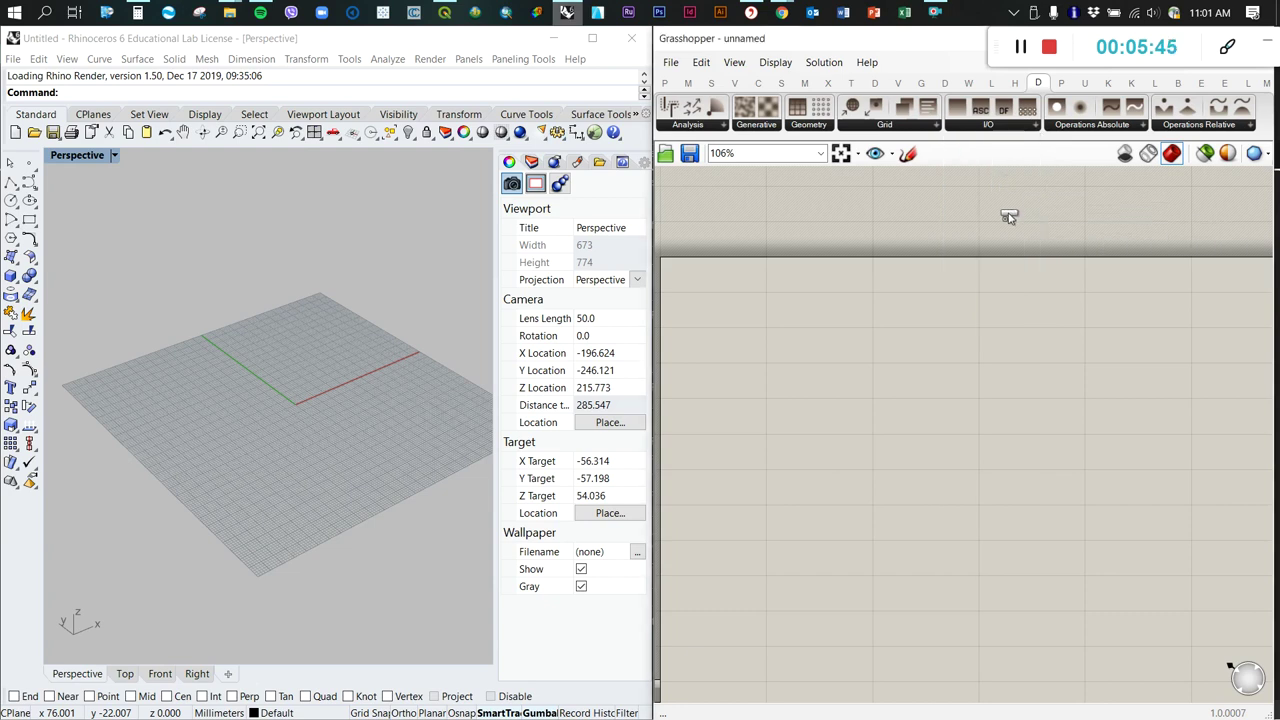
click(988, 416)
scroll(897, 340, up, 3)
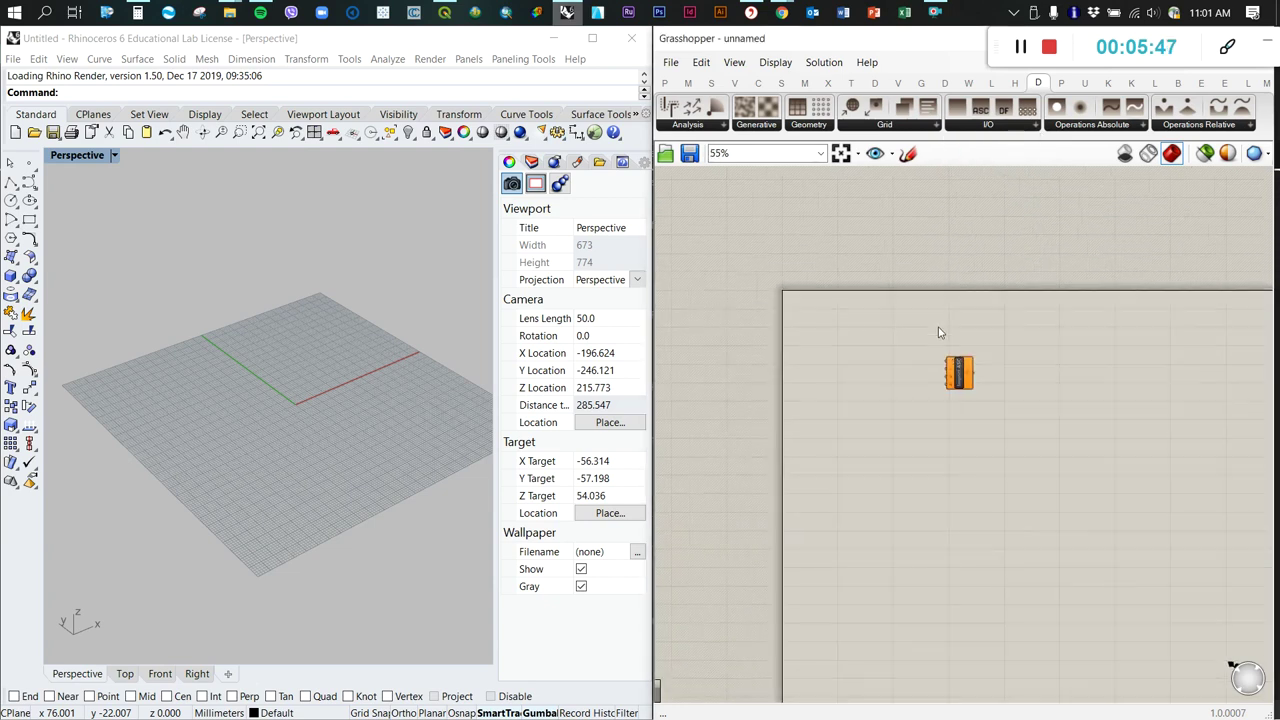
drag(969, 357, 1037, 362)
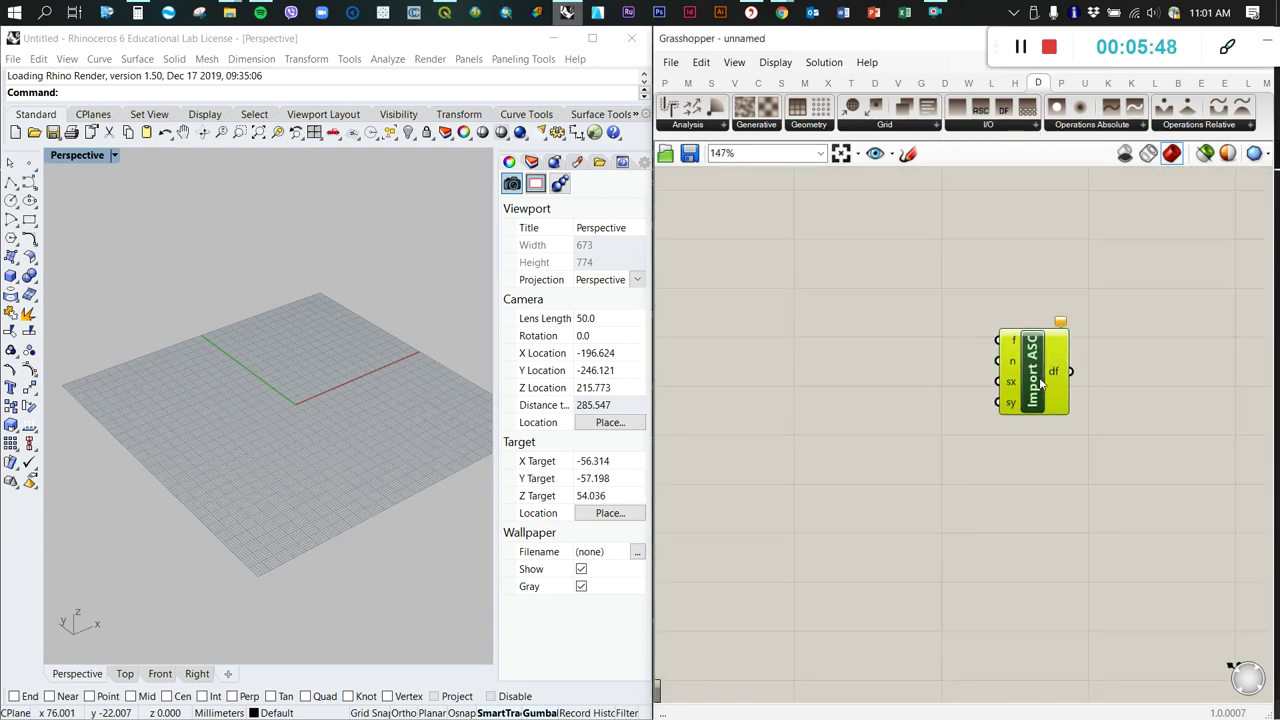
Place a Docofossor Import XYZ component directly below the Import ASC component
click(1020, 126)
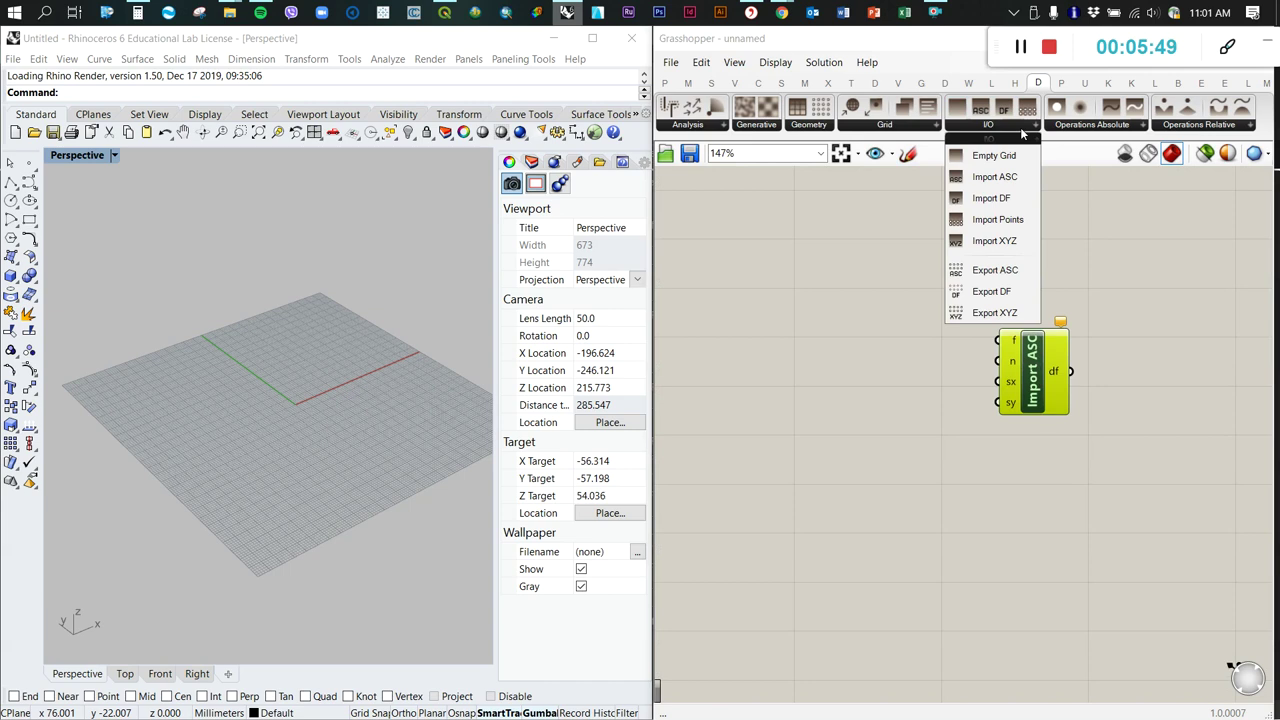
click(994, 241)
click(1026, 505)
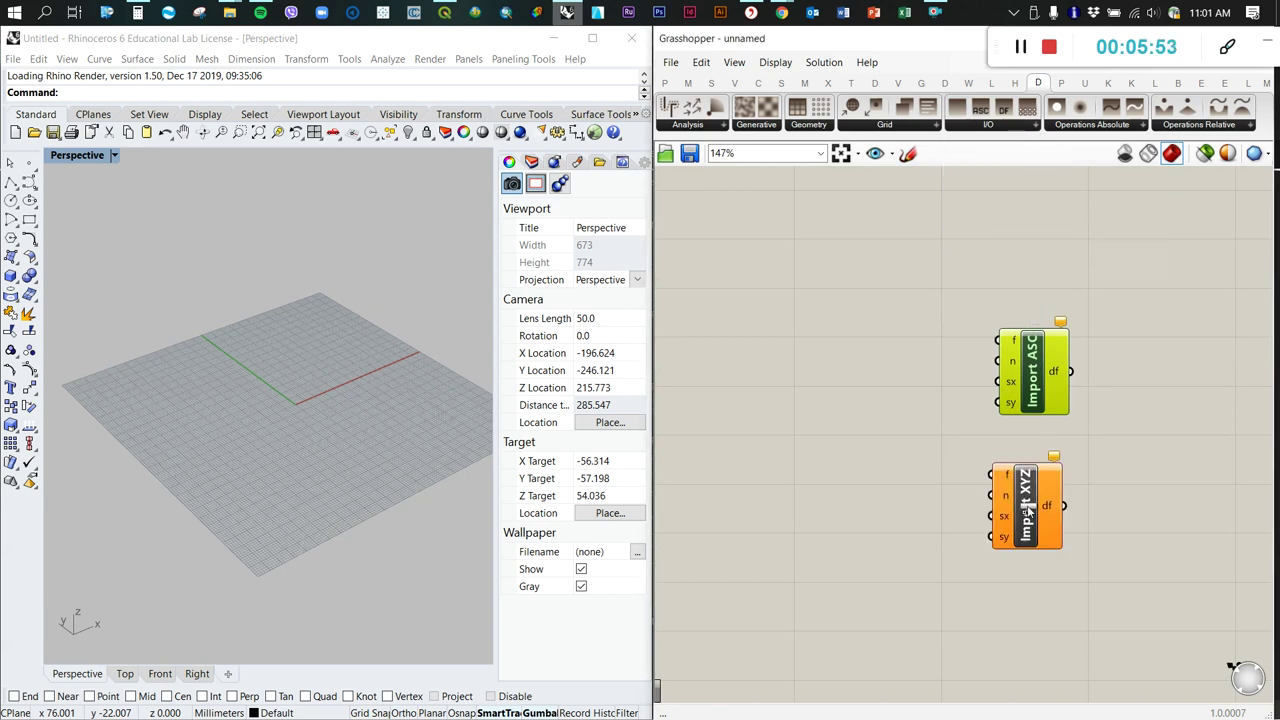
click(1131, 447)
Add a File Path parameter beside Import ASC and wire it to that component's f input
scroll(799, 317, down, 3)
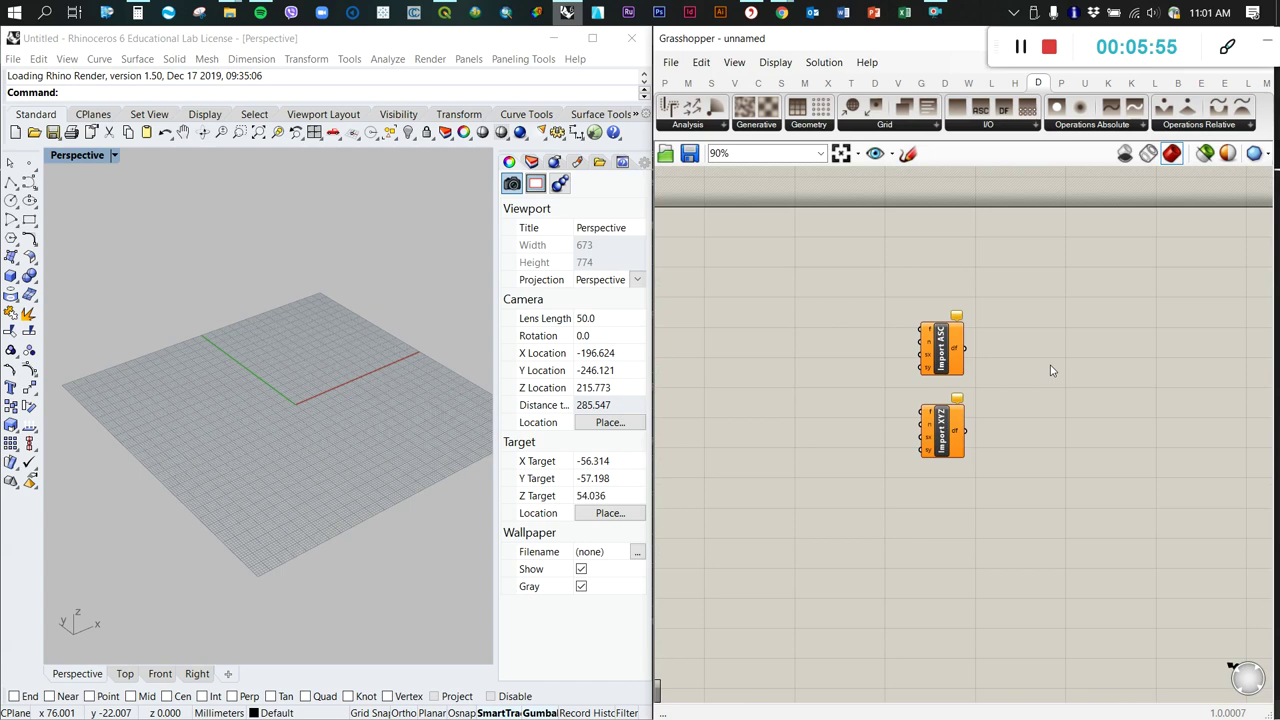
scroll(442, 420, down, 5)
scroll(322, 401, up, 2)
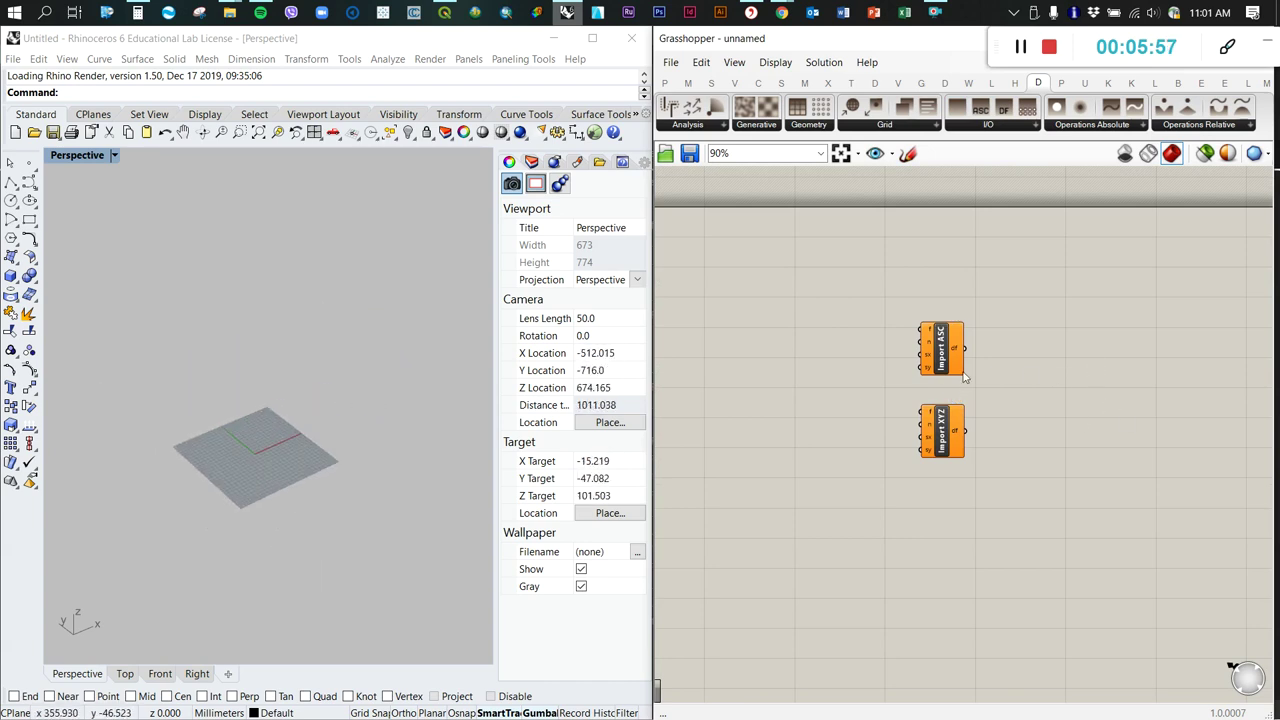
scroll(978, 367, down, 2)
scroll(977, 367, up, 2)
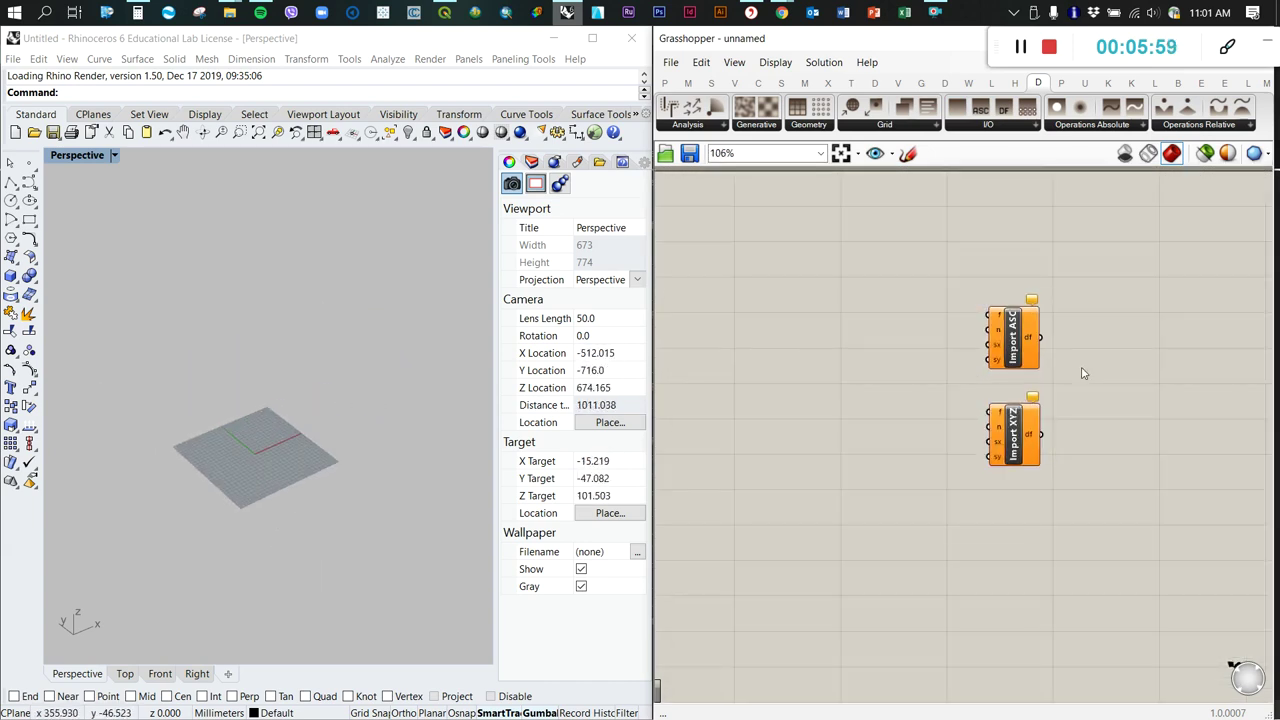
scroll(1011, 345, up, 3)
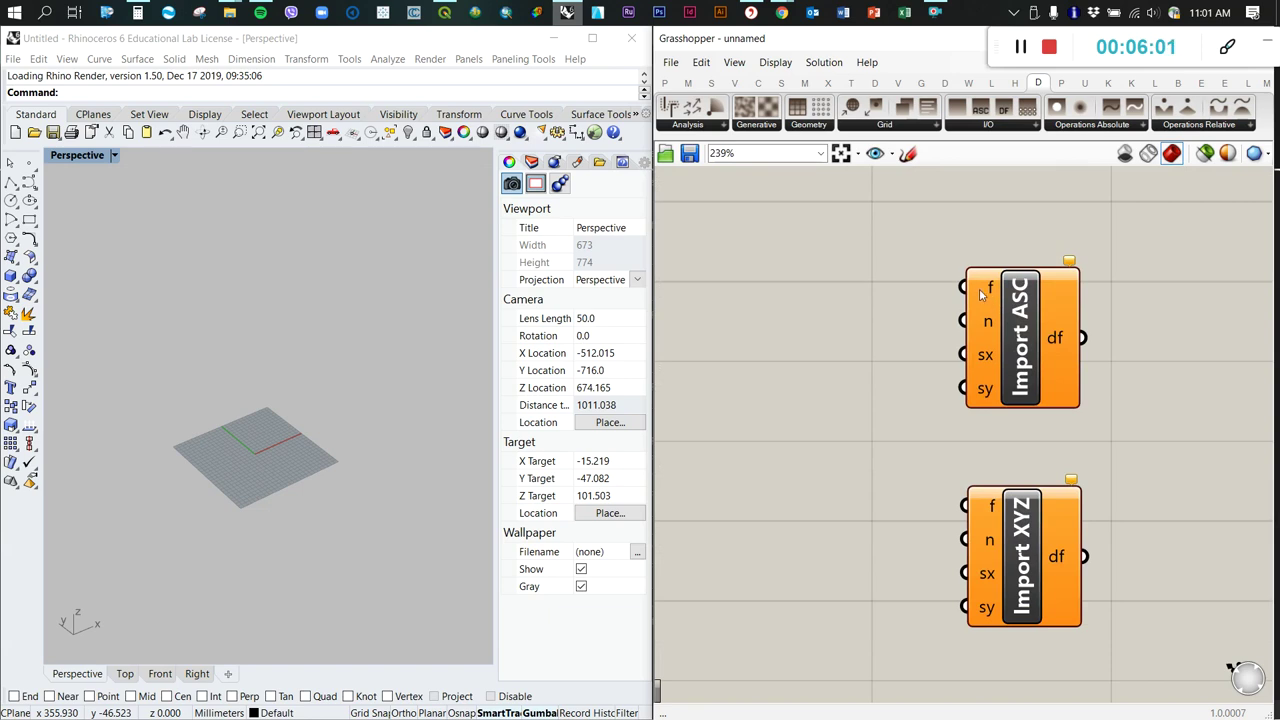
mouse_move(984, 291)
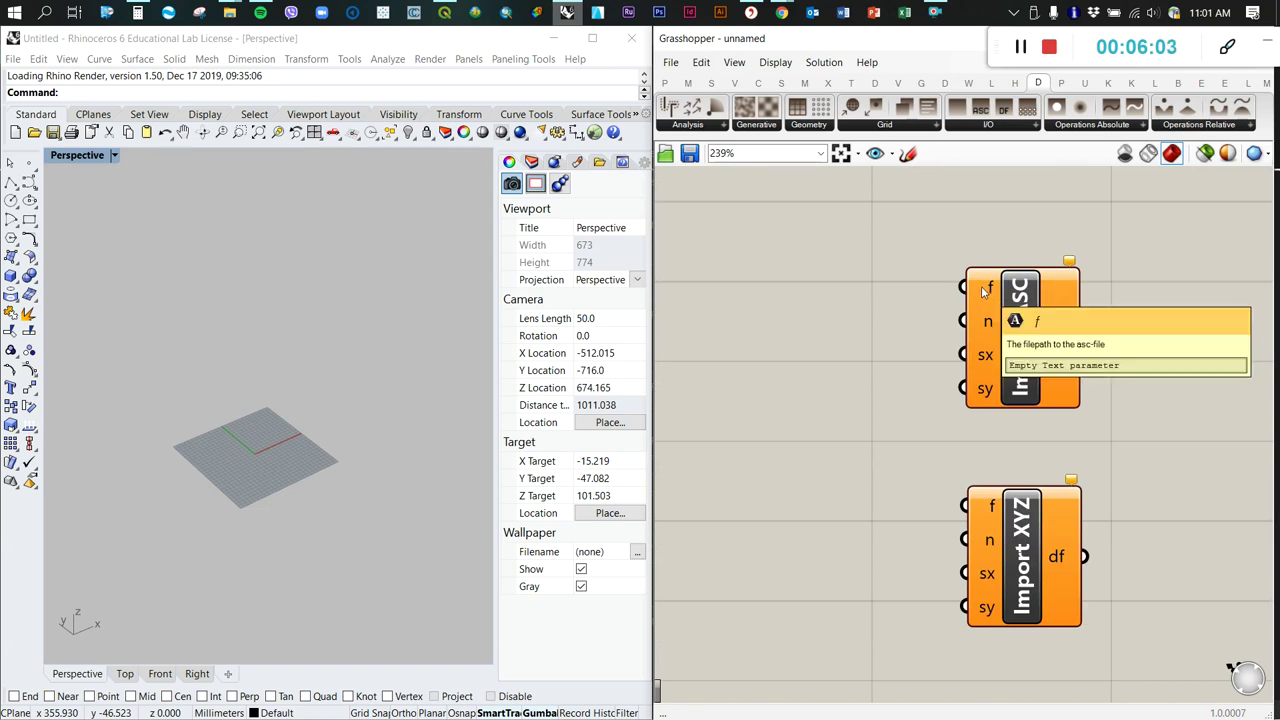
double_click(725, 280)
text(file)
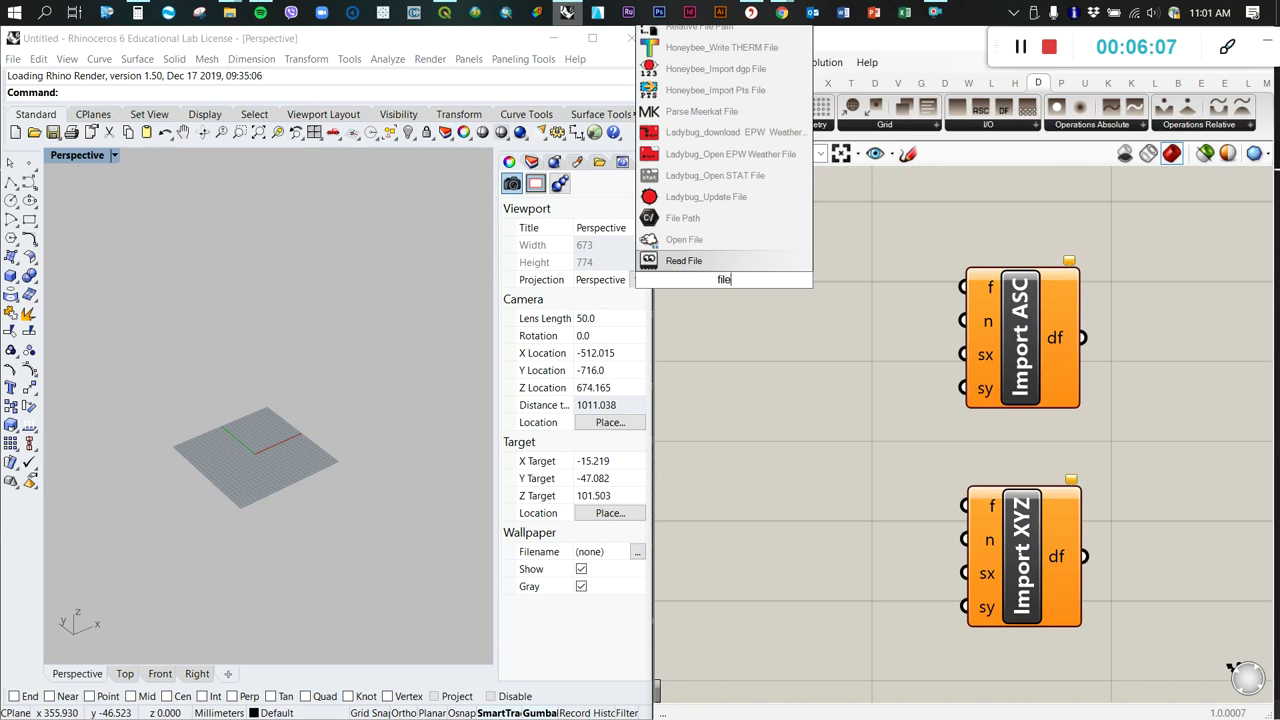
click(683, 217)
drag(803, 289, 962, 287)
click(850, 268)
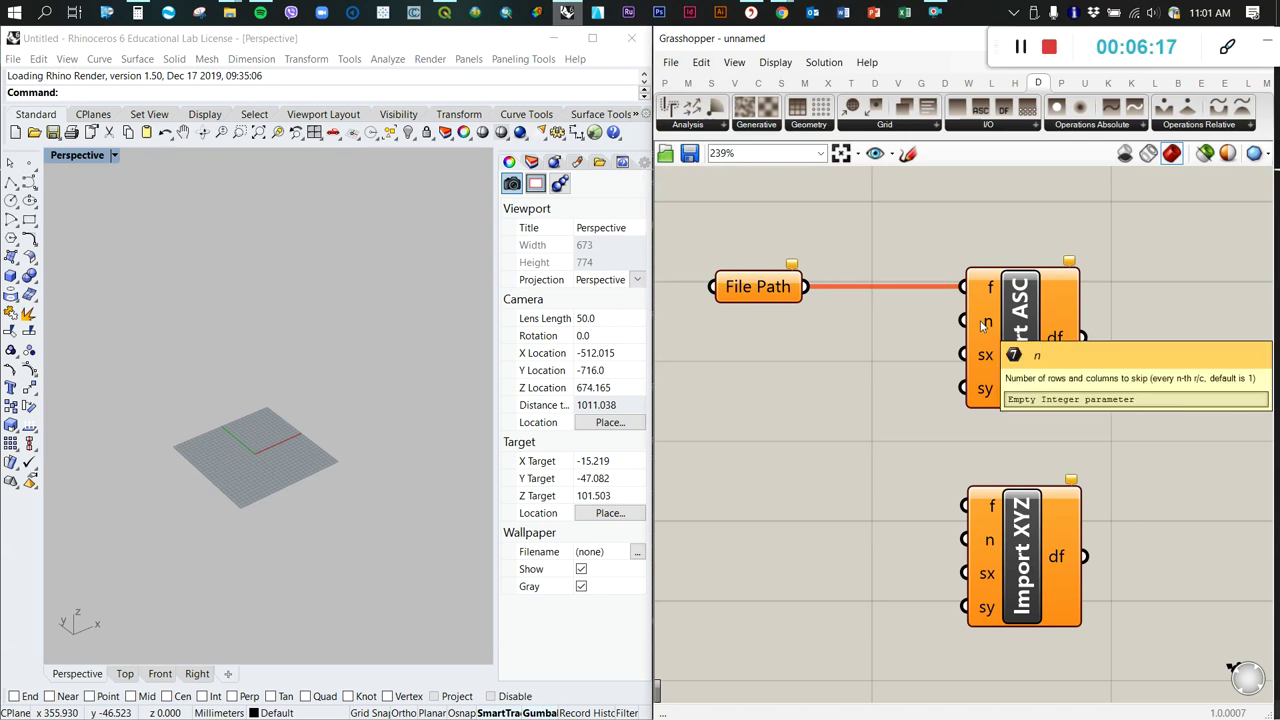
Switch to QGIS to examine the DTM_1 raster up close and at full extent, and return to Grasshopper
scroll(1040, 345, down, 3)
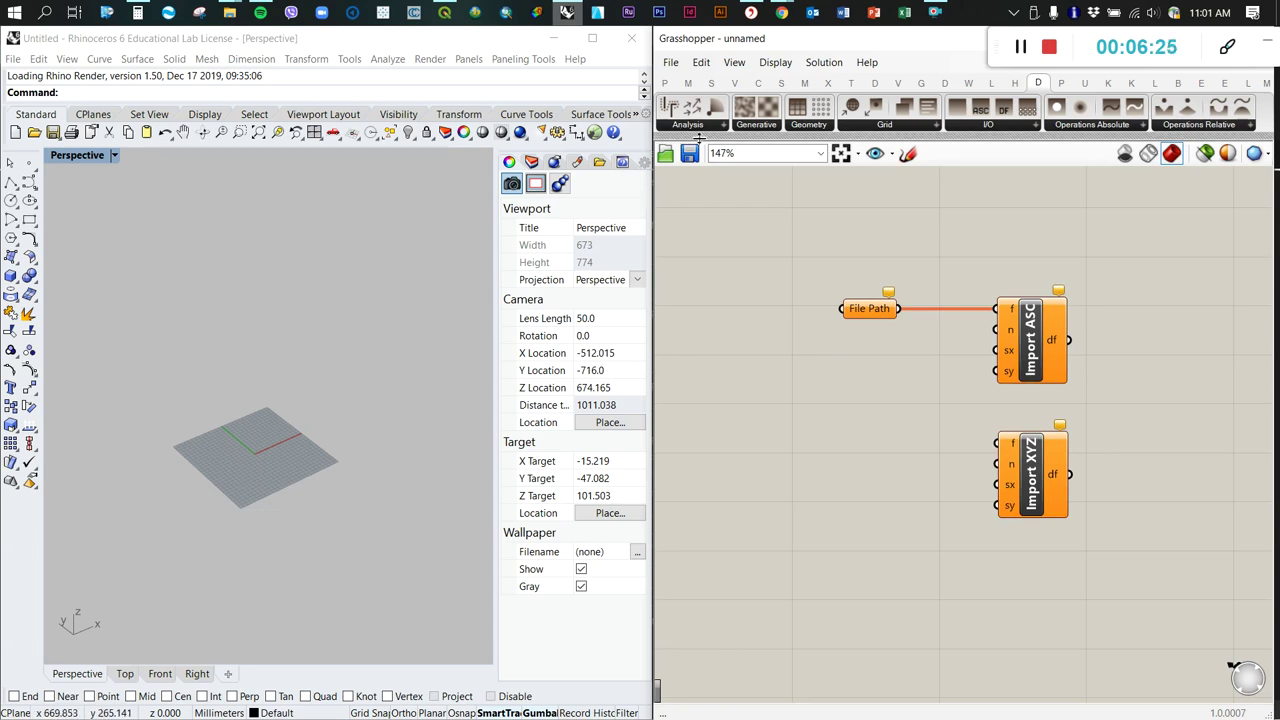
mouse_move(1010, 336)
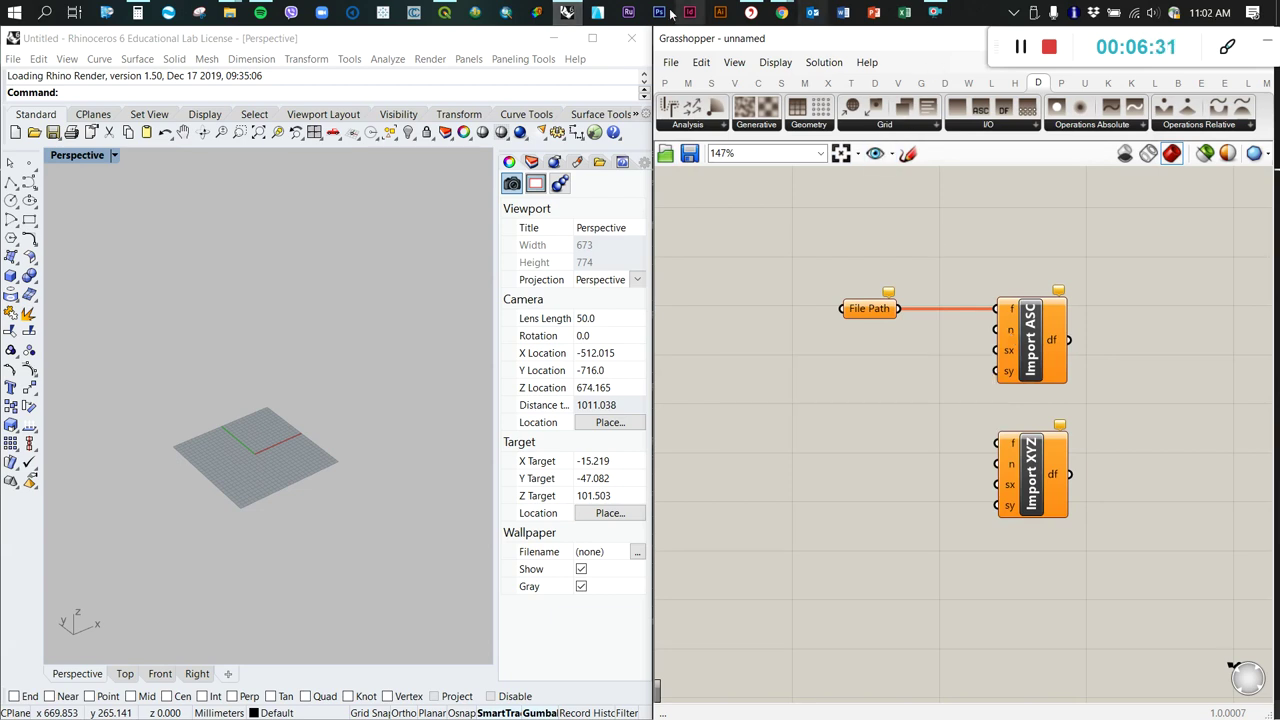
click(447, 12)
scroll(640, 380, up, 4)
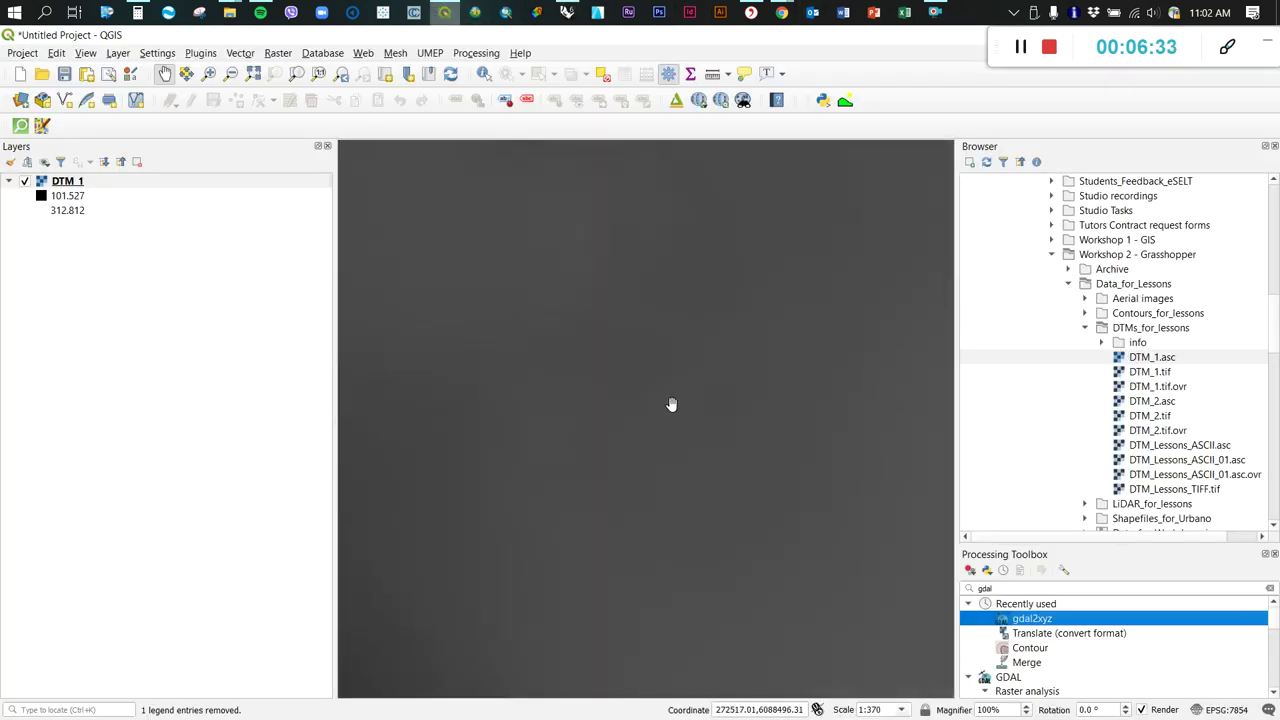
scroll(628, 392, down, 3)
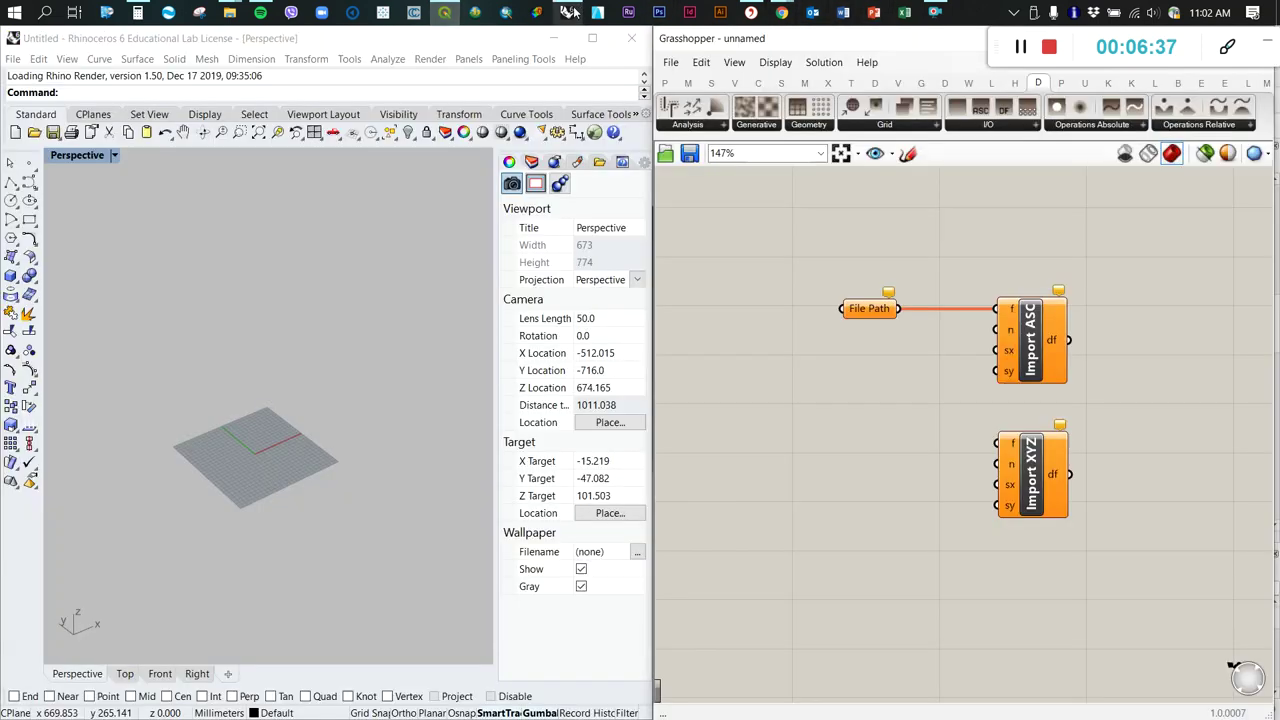
click(566, 12)
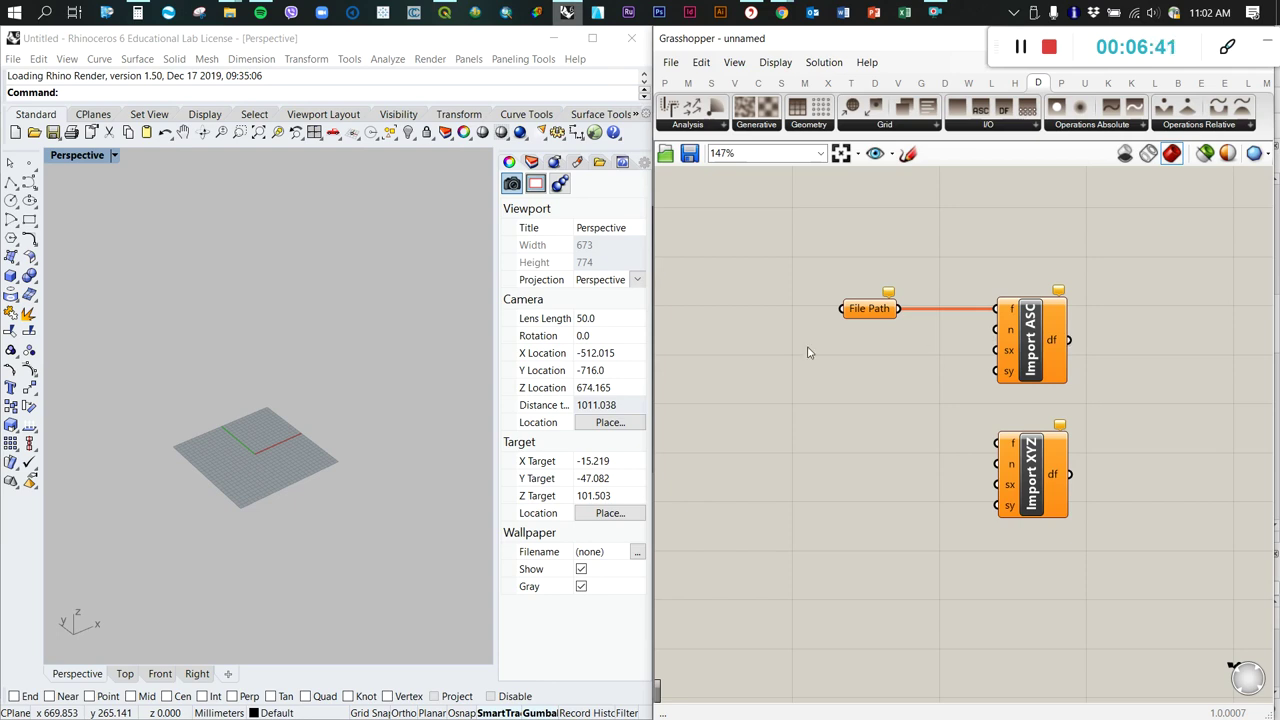
click(450, 14)
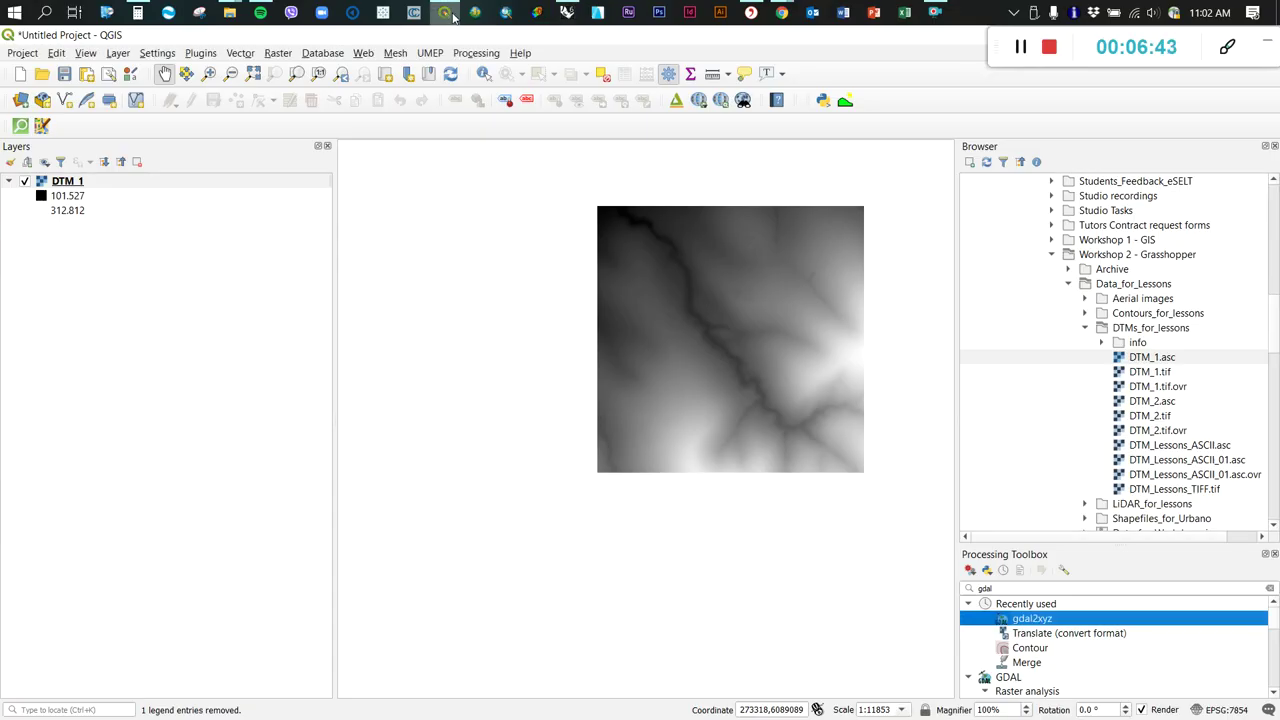
click(452, 14)
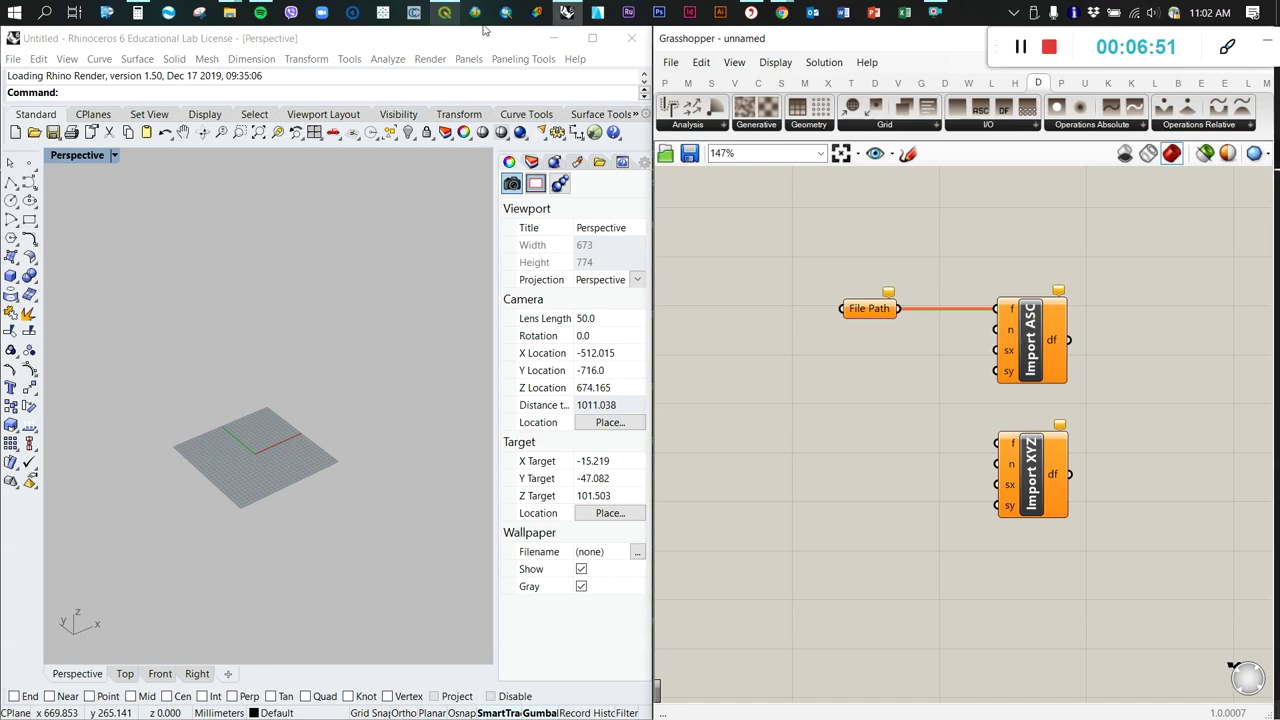
click(447, 16)
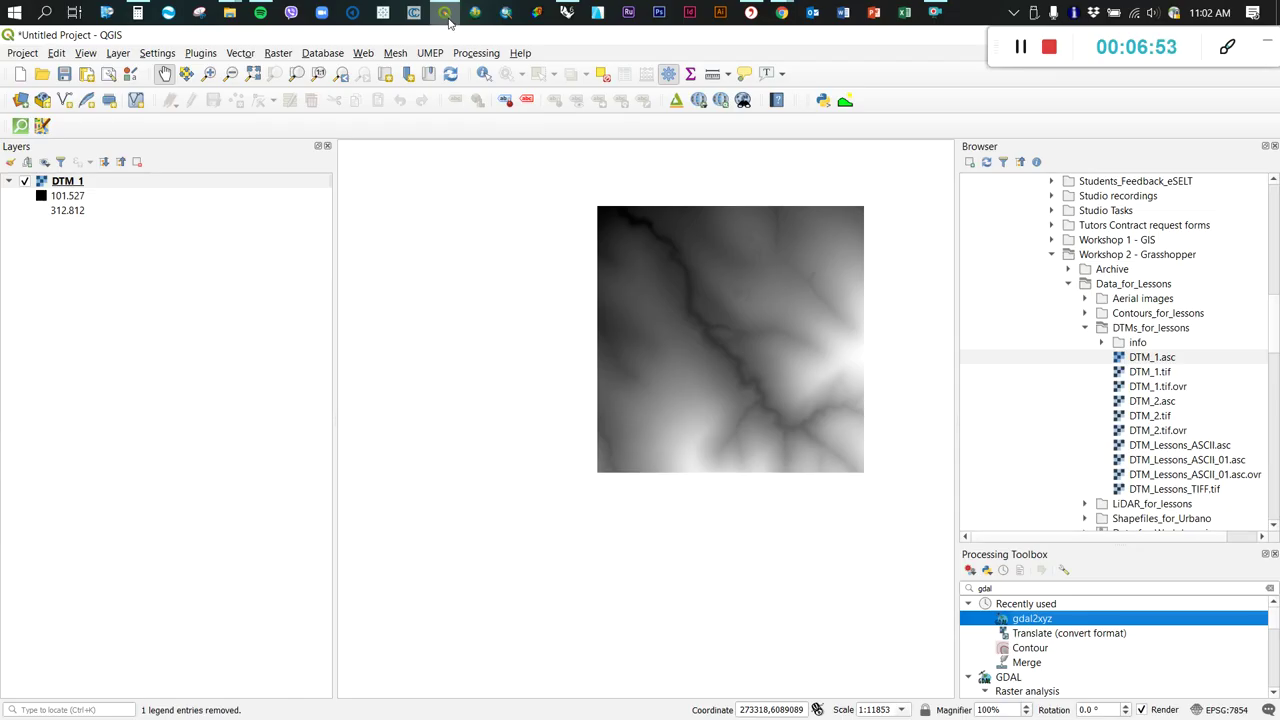
click(447, 16)
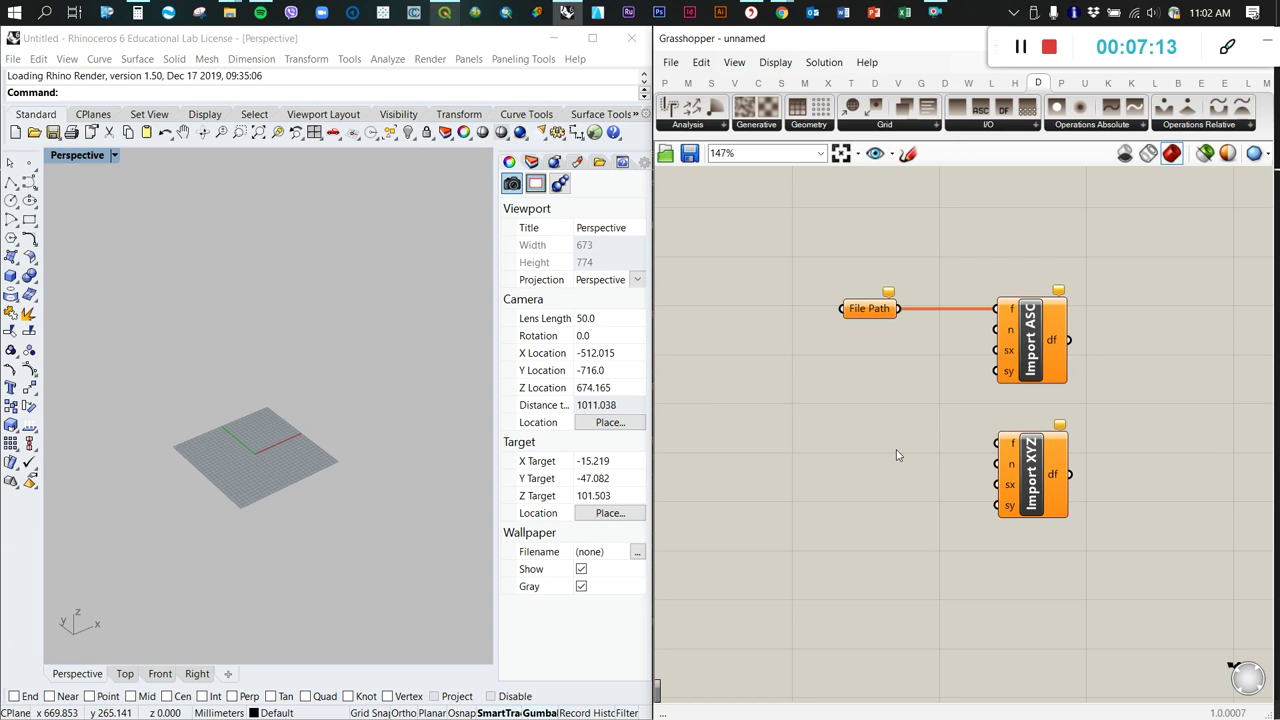
Duplicate the File Path parameter with its connection and wire the copy to the f input of Import XYZ
alt+drag(889, 313, 1000, 444)
click(871, 388)
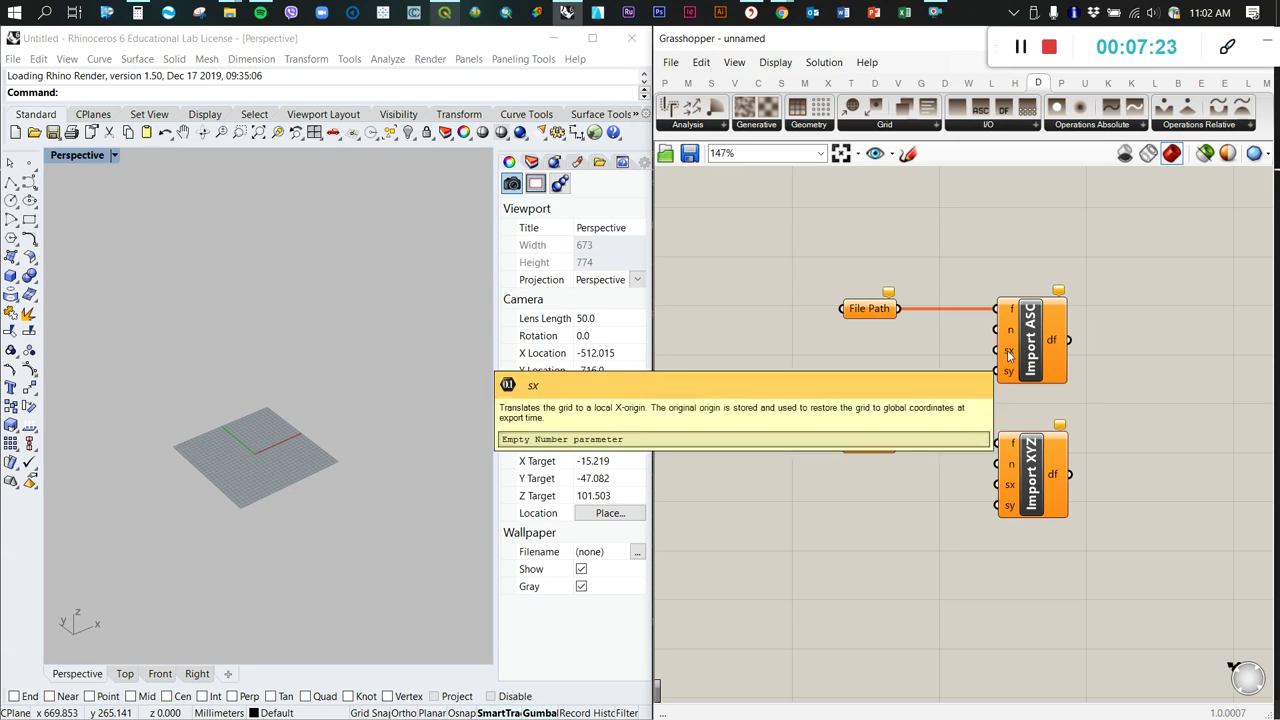
Set the File Path parameter feeding Import ASC to the existing ASC file DTM_1 in the DTMs_for_lessons folder
scroll(790, 324, down, 1)
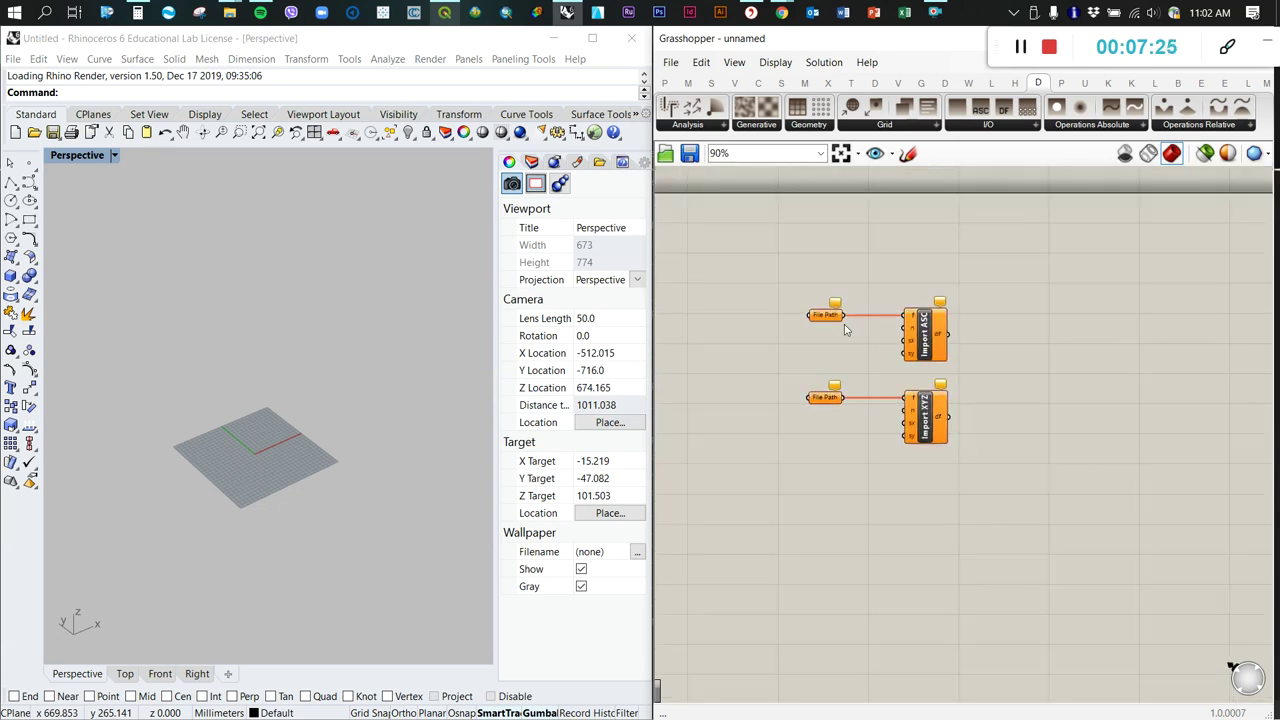
scroll(994, 329, down, 1)
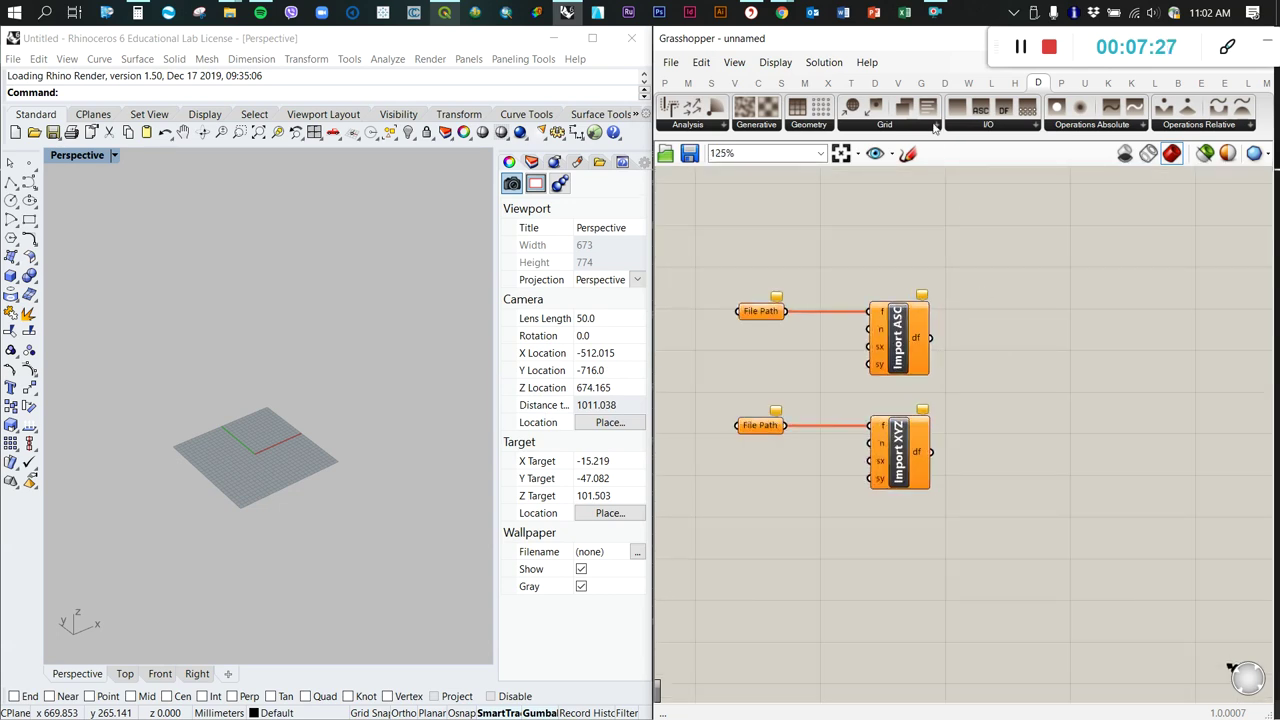
right_click(762, 312)
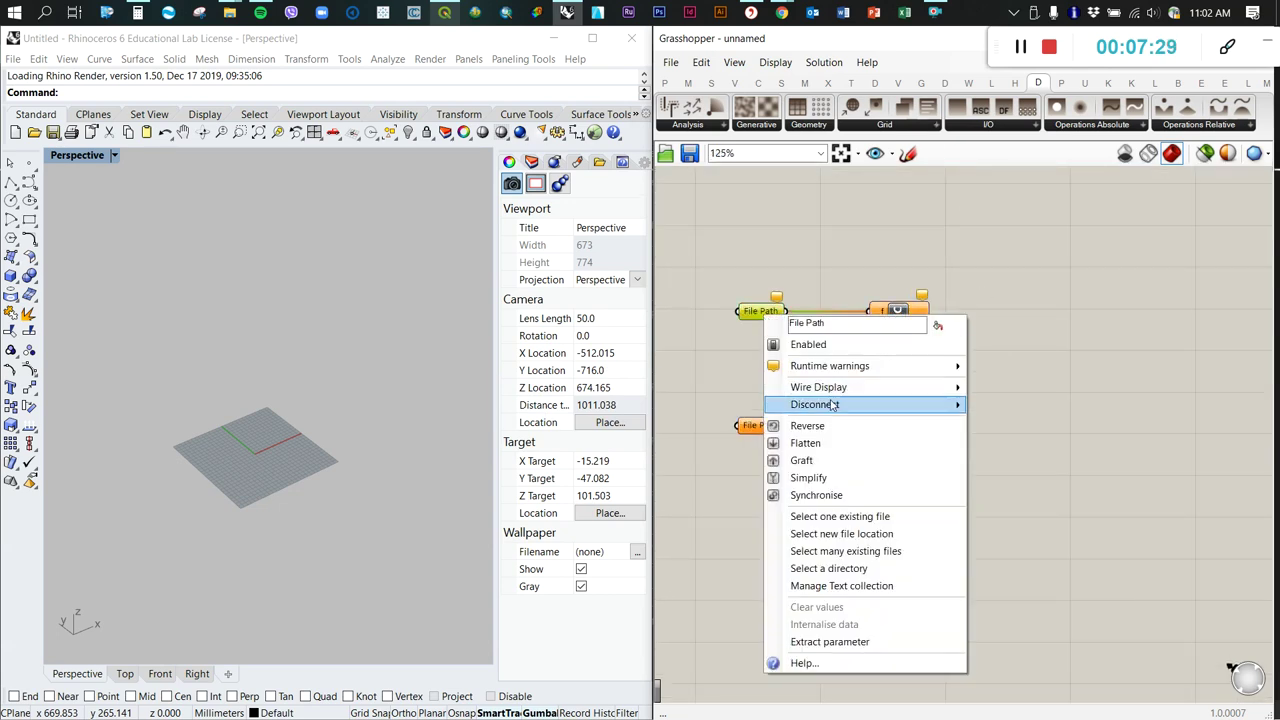
click(832, 518)
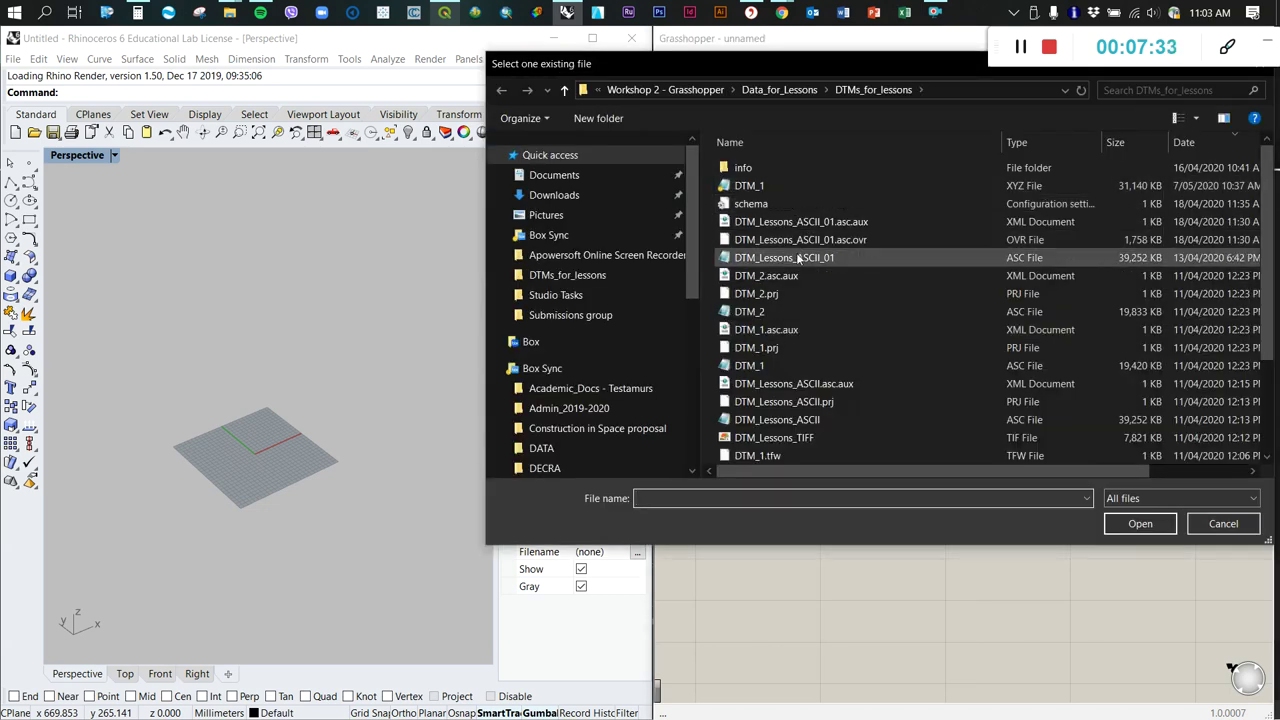
click(845, 367)
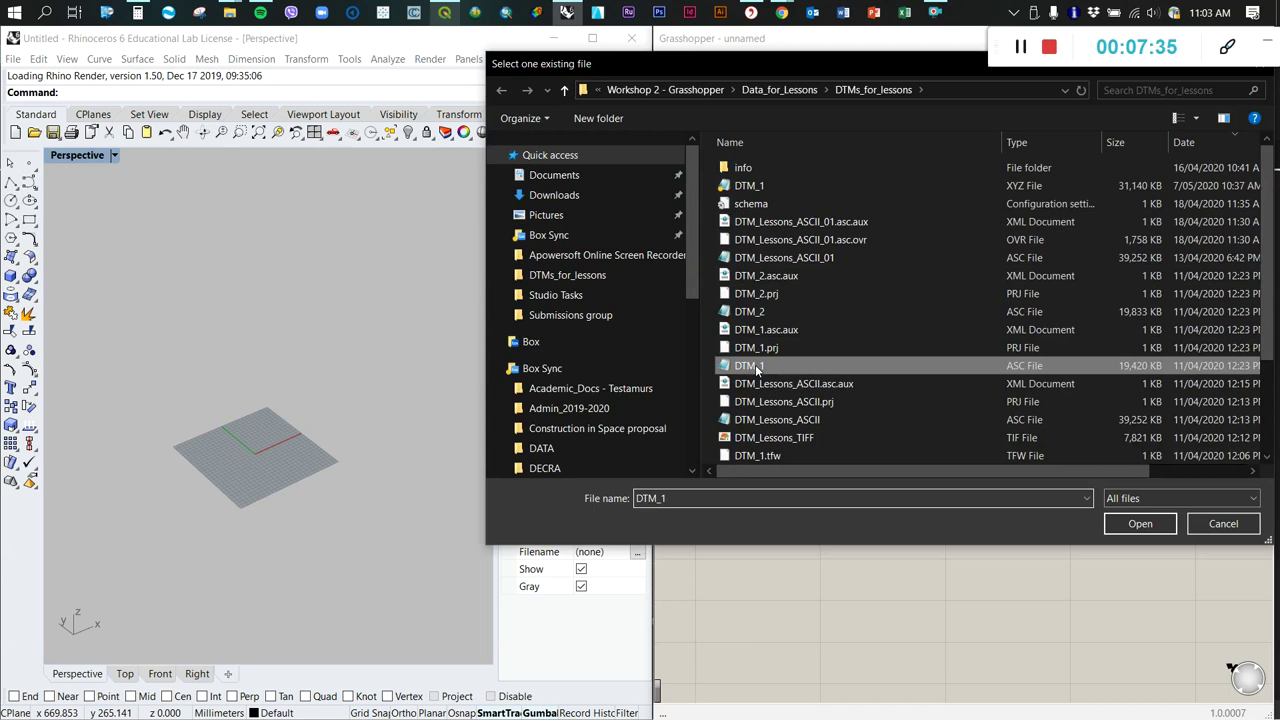
click(1130, 523)
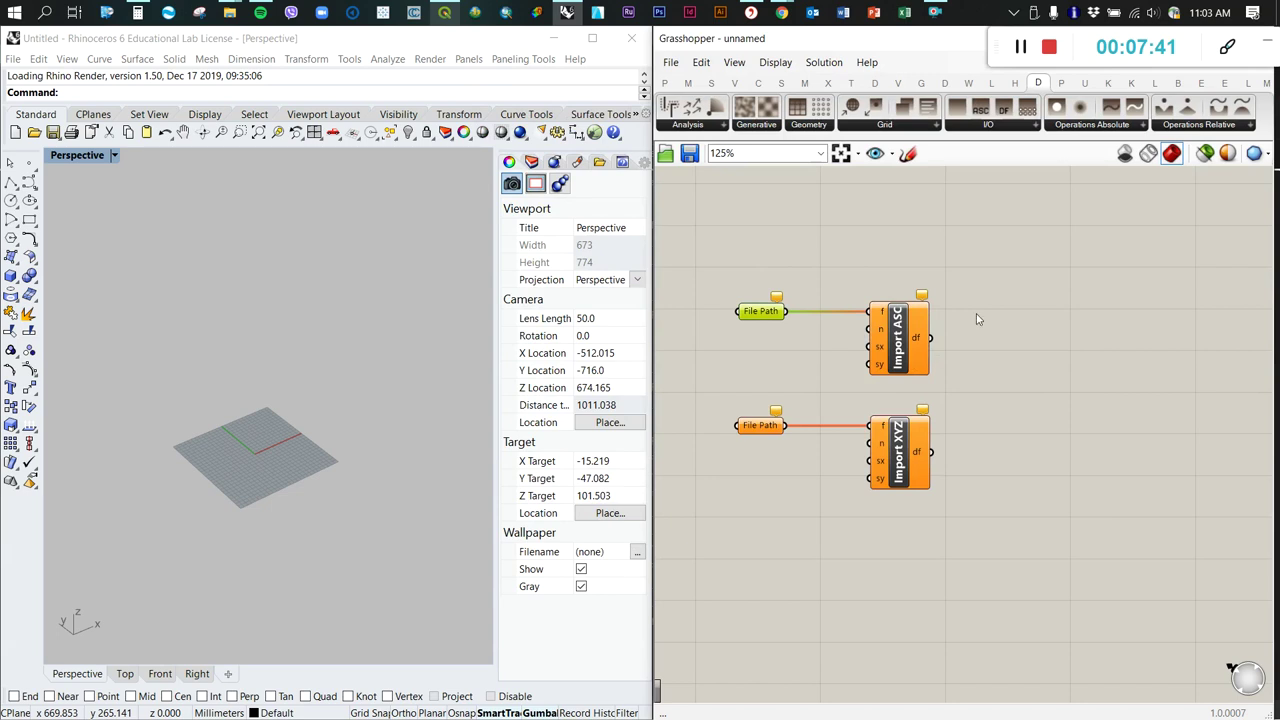
Set the File Path parameter feeding Import XYZ to the existing XYZ file DTM_1 in the DTMs_for_lessons folder
click(760, 427)
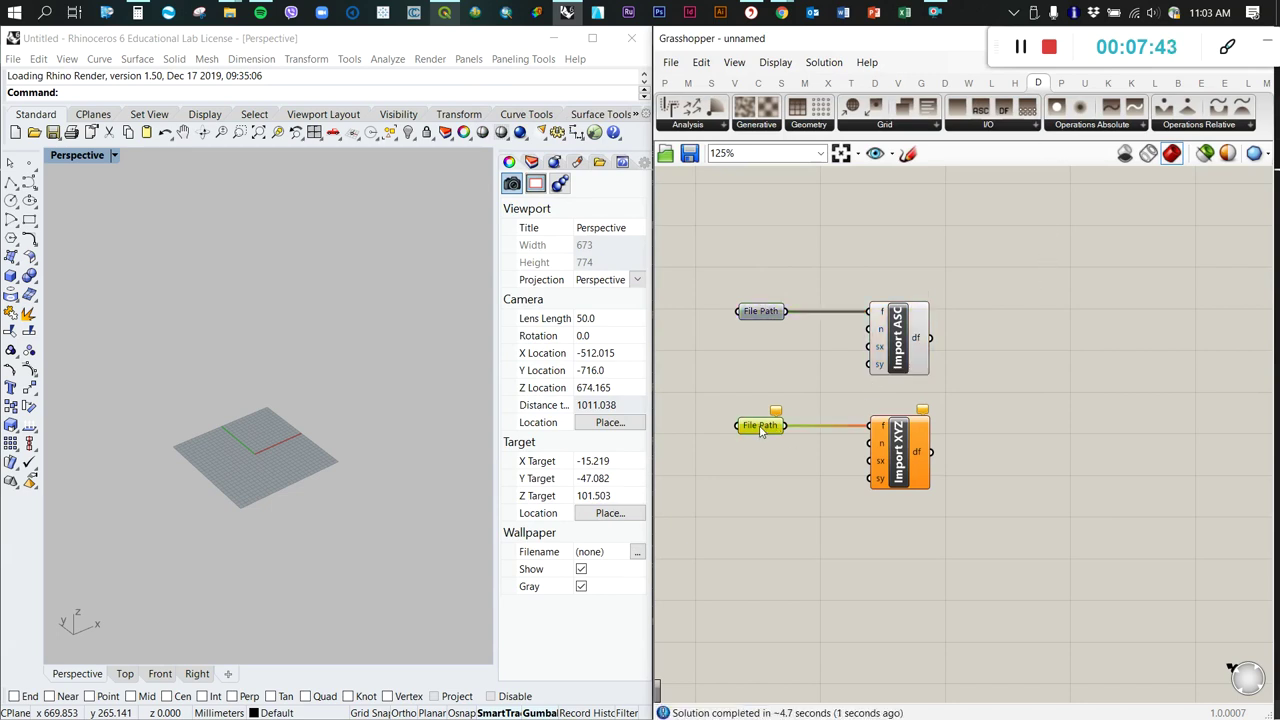
right_click(760, 430)
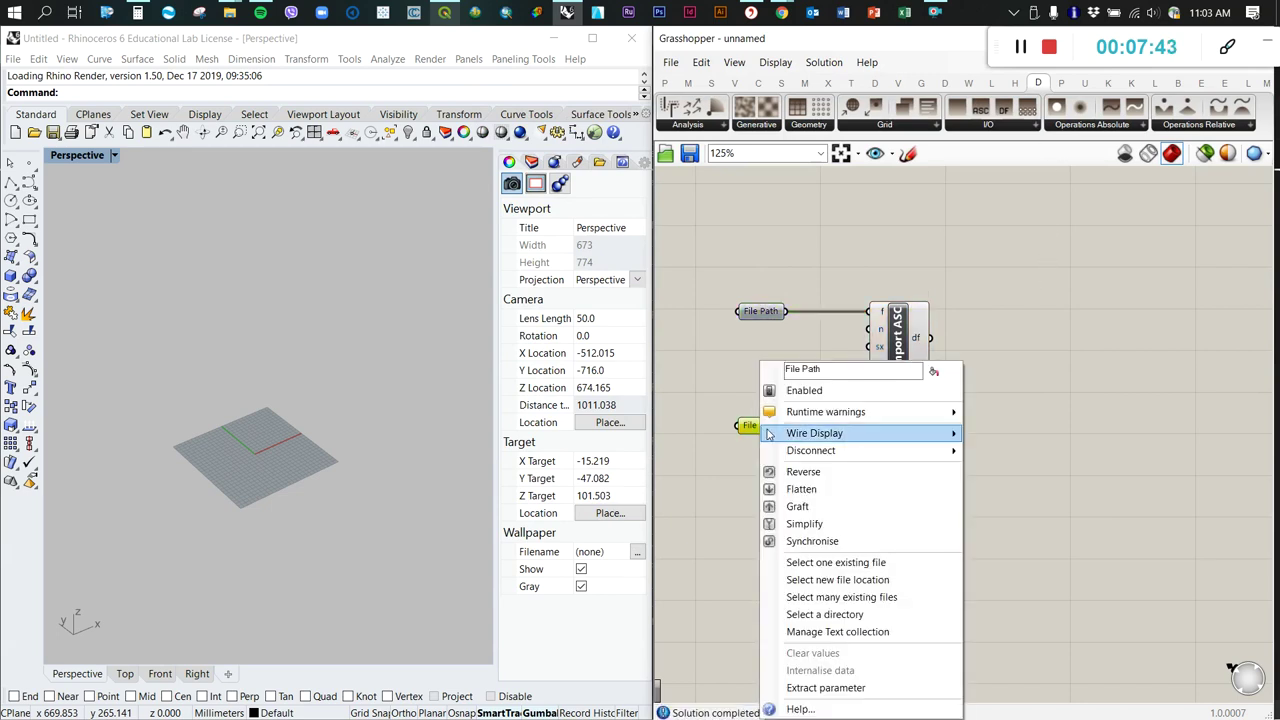
click(828, 563)
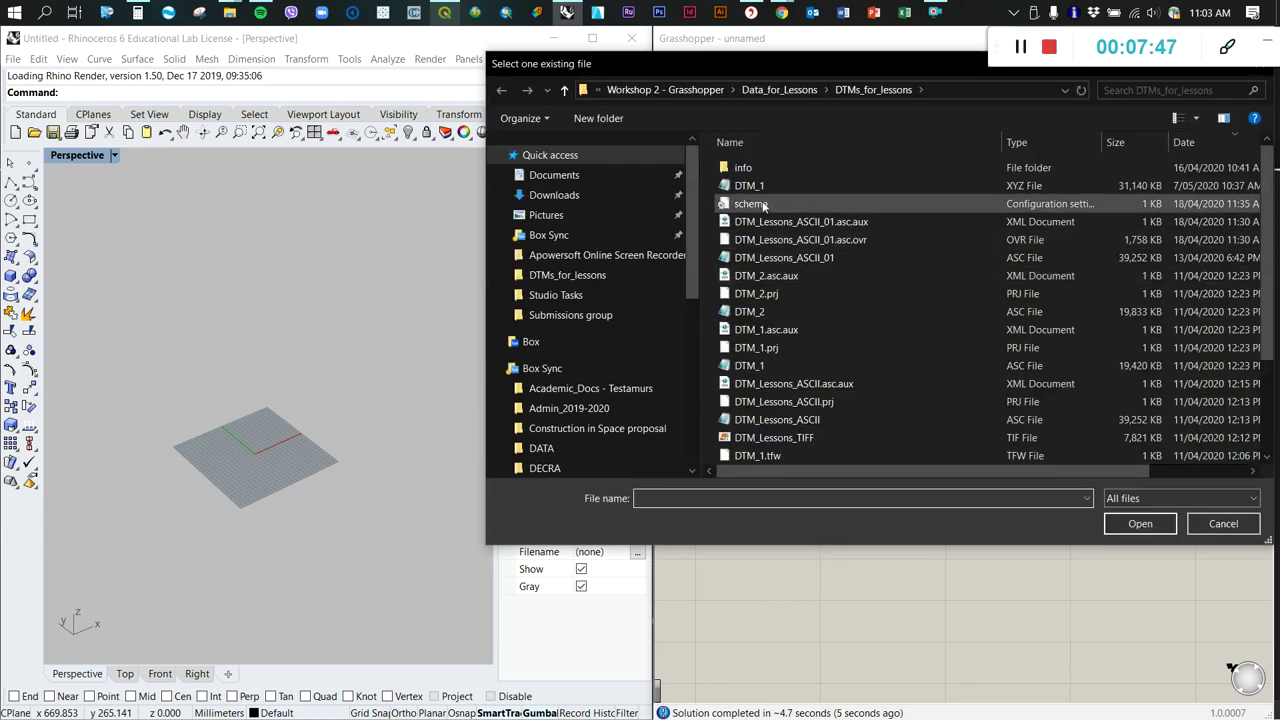
click(799, 188)
click(1132, 526)
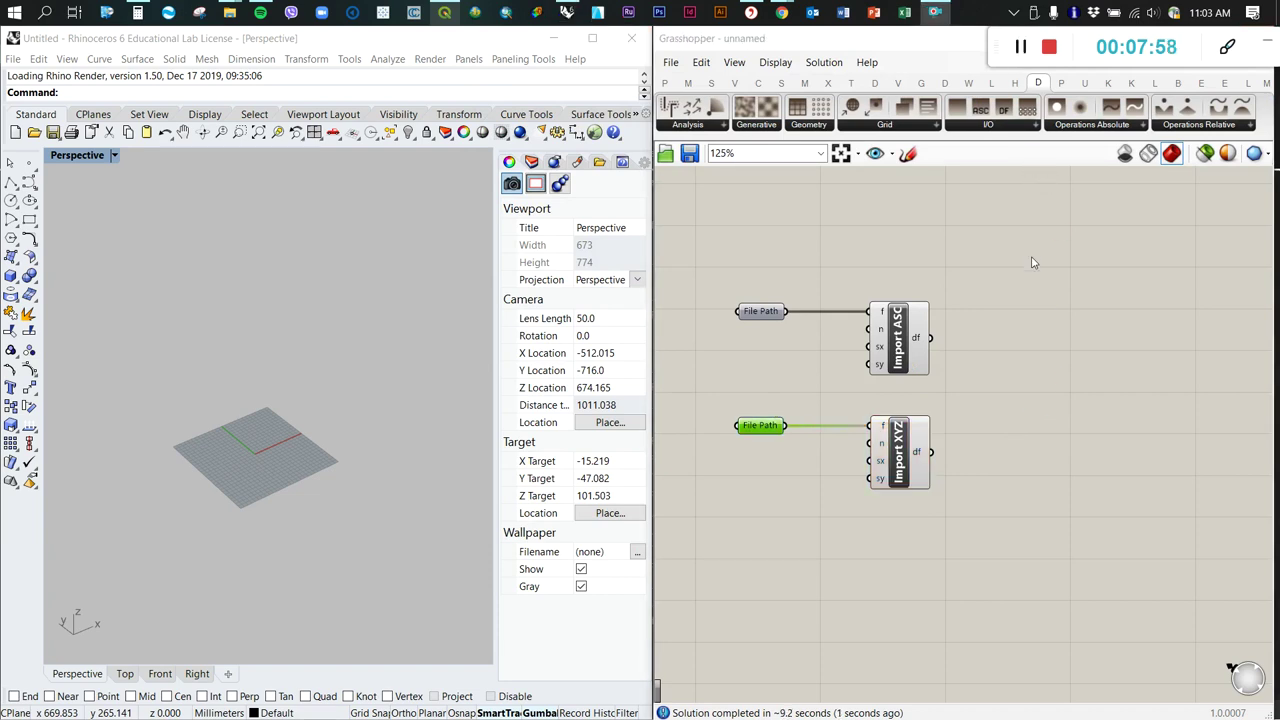
click(1011, 400)
scroll(1200, 417, down, 1)
scroll(1089, 403, up, 1)
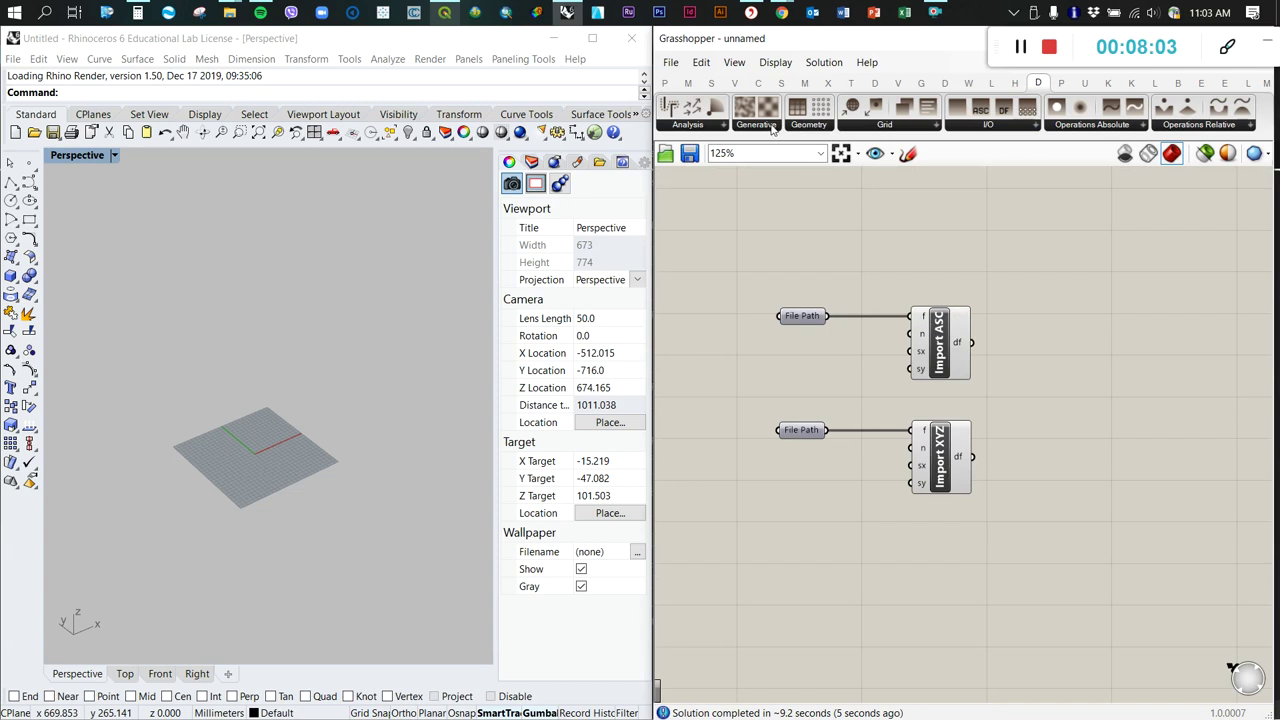
Place a Docofossor Grid Shift component beside Import ASC and wire the importer's df output to its df input
click(886, 128)
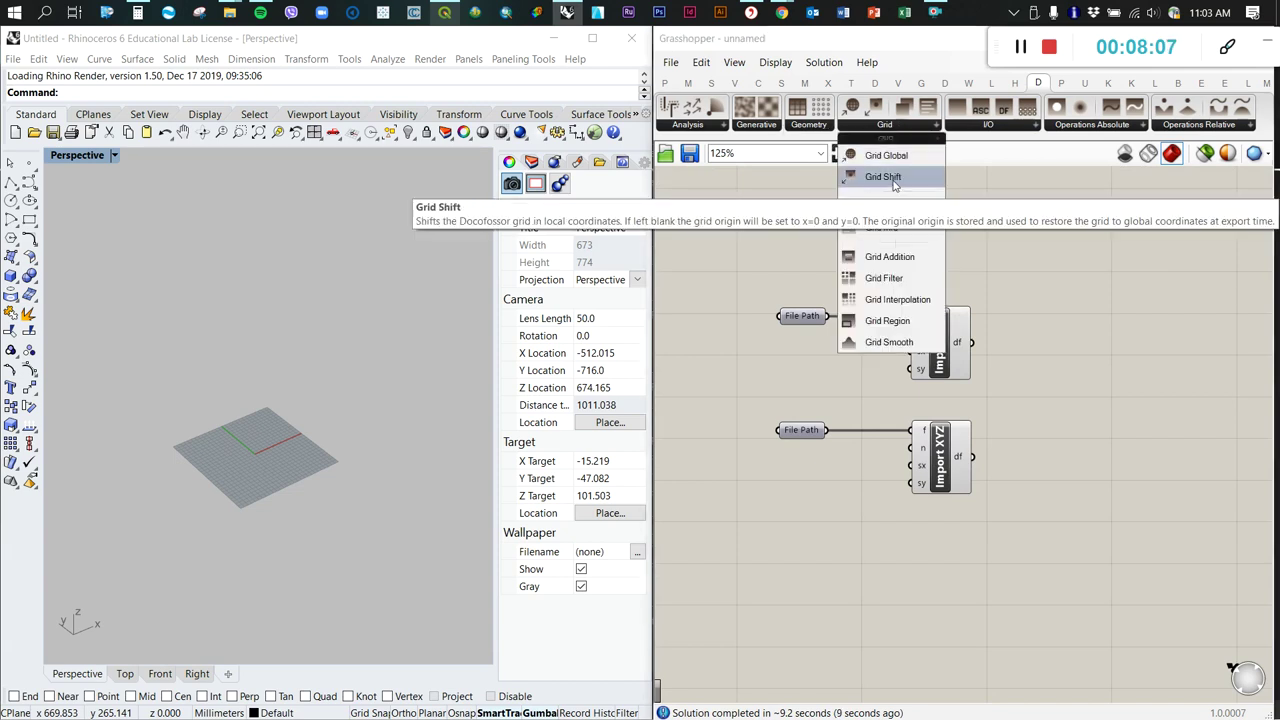
click(893, 178)
click(1097, 338)
scroll(1100, 345, up, 3)
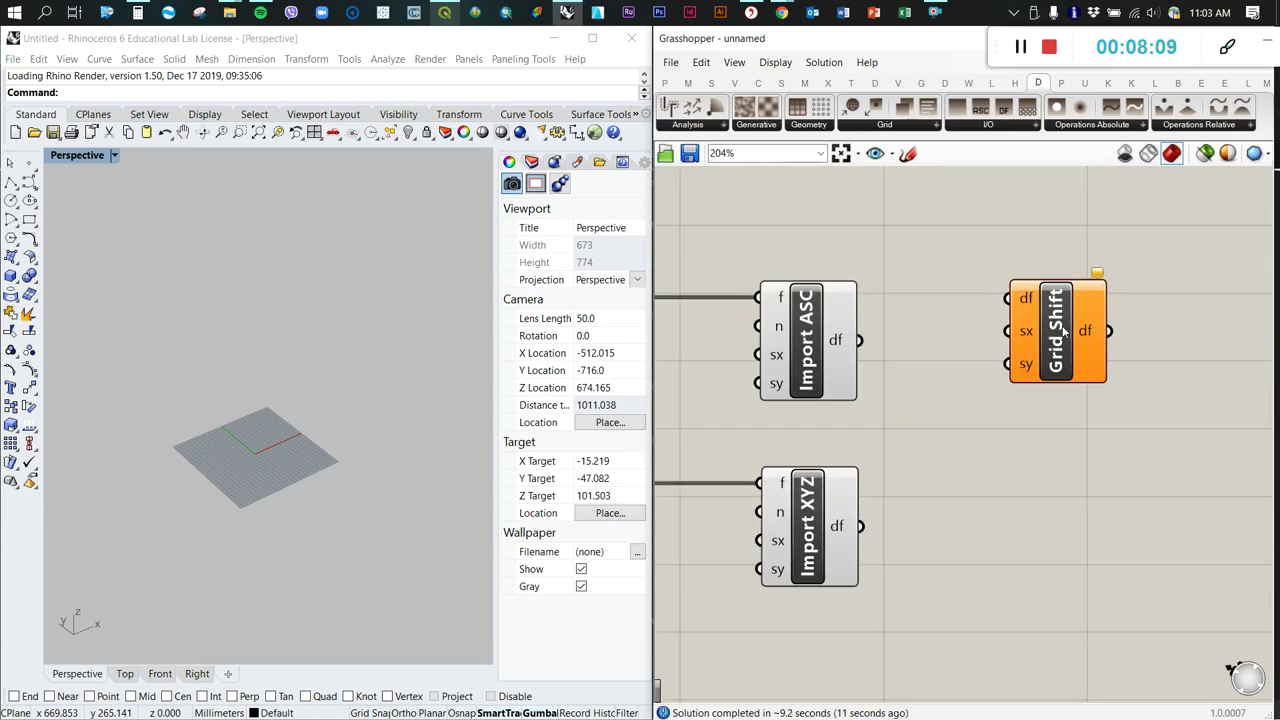
drag(1064, 333, 1057, 350)
drag(858, 340, 1001, 317)
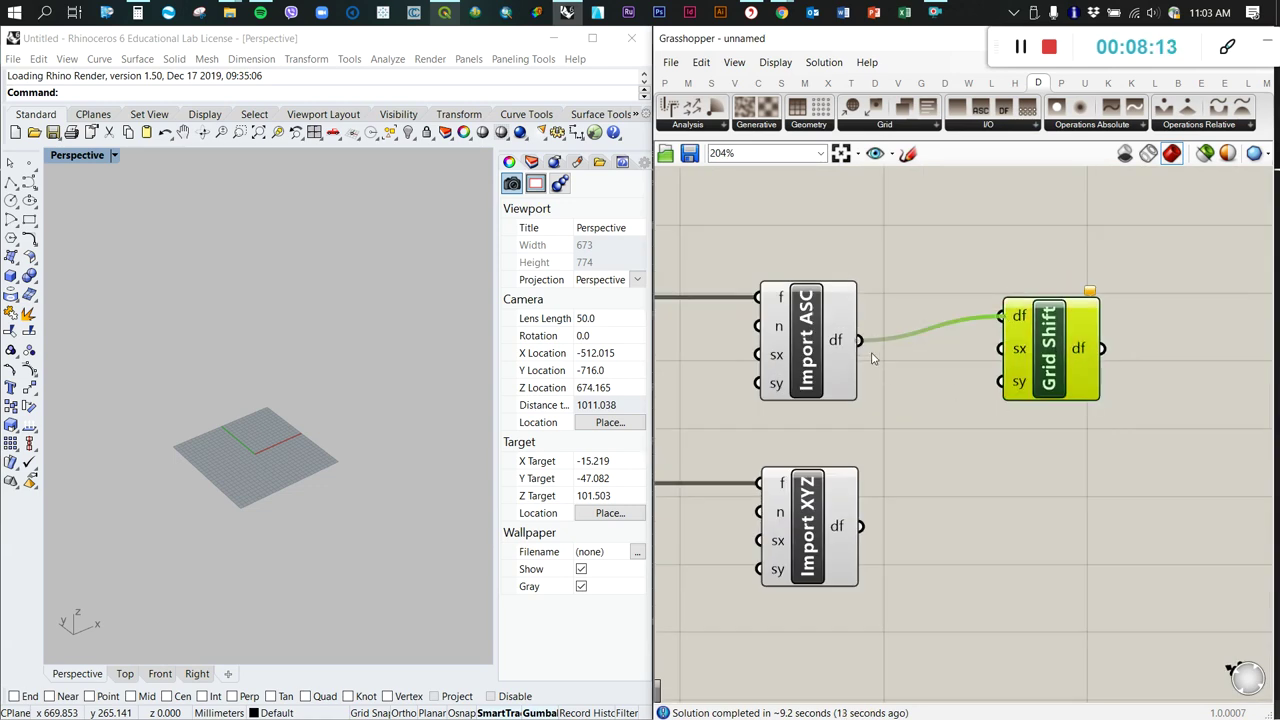
Duplicate the Grid Shift component beside Import XYZ and wire that importer's df output to the copy's df input
scroll(871, 358, down, 2)
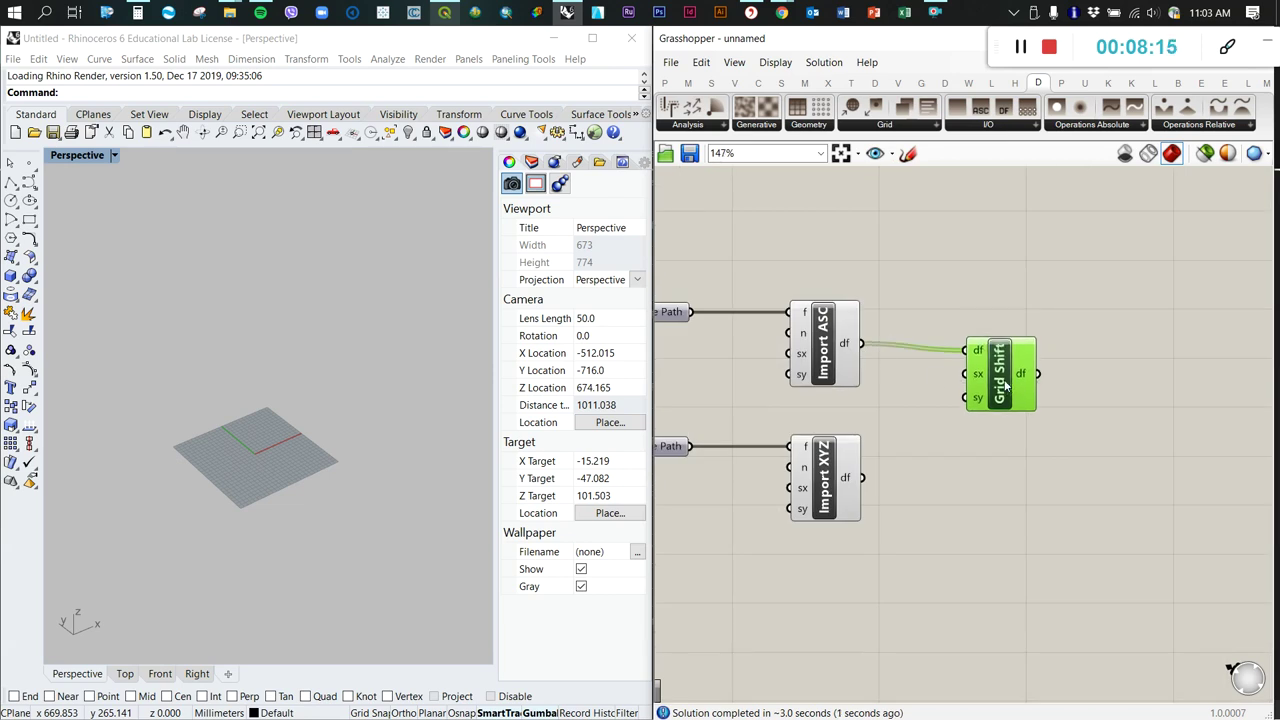
key(ctrl+v)
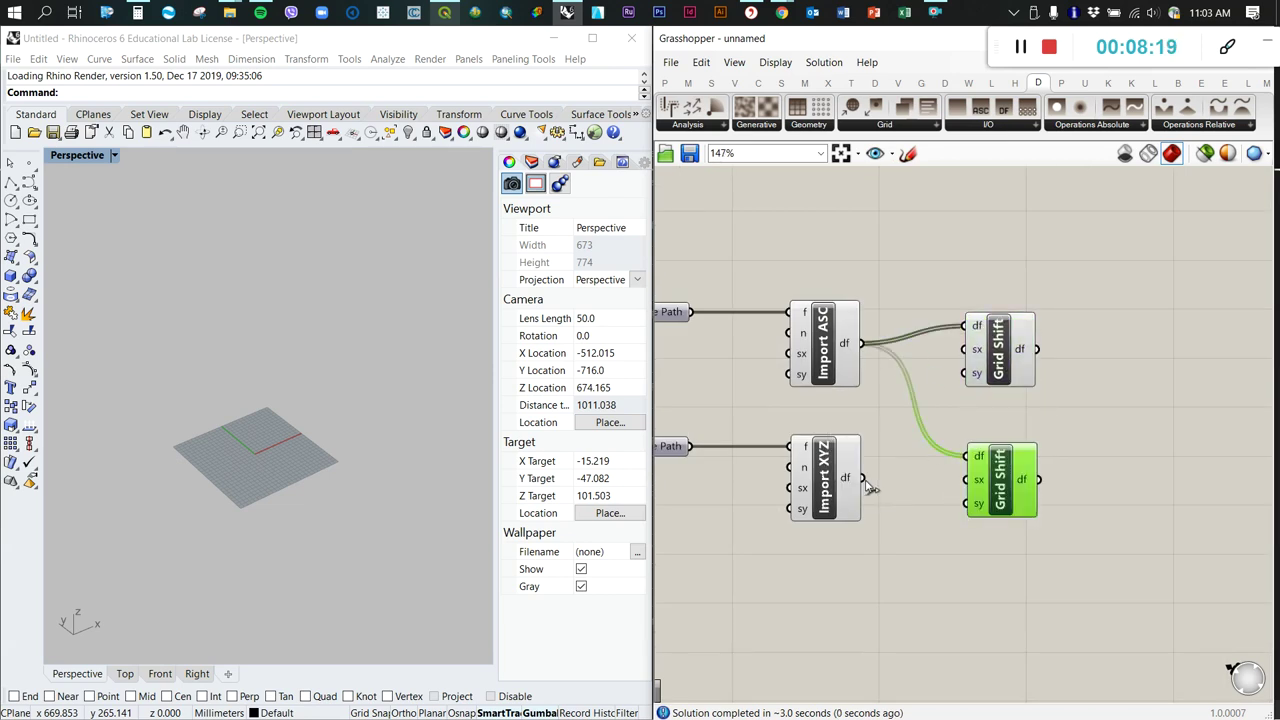
shift+drag(864, 479, 968, 457)
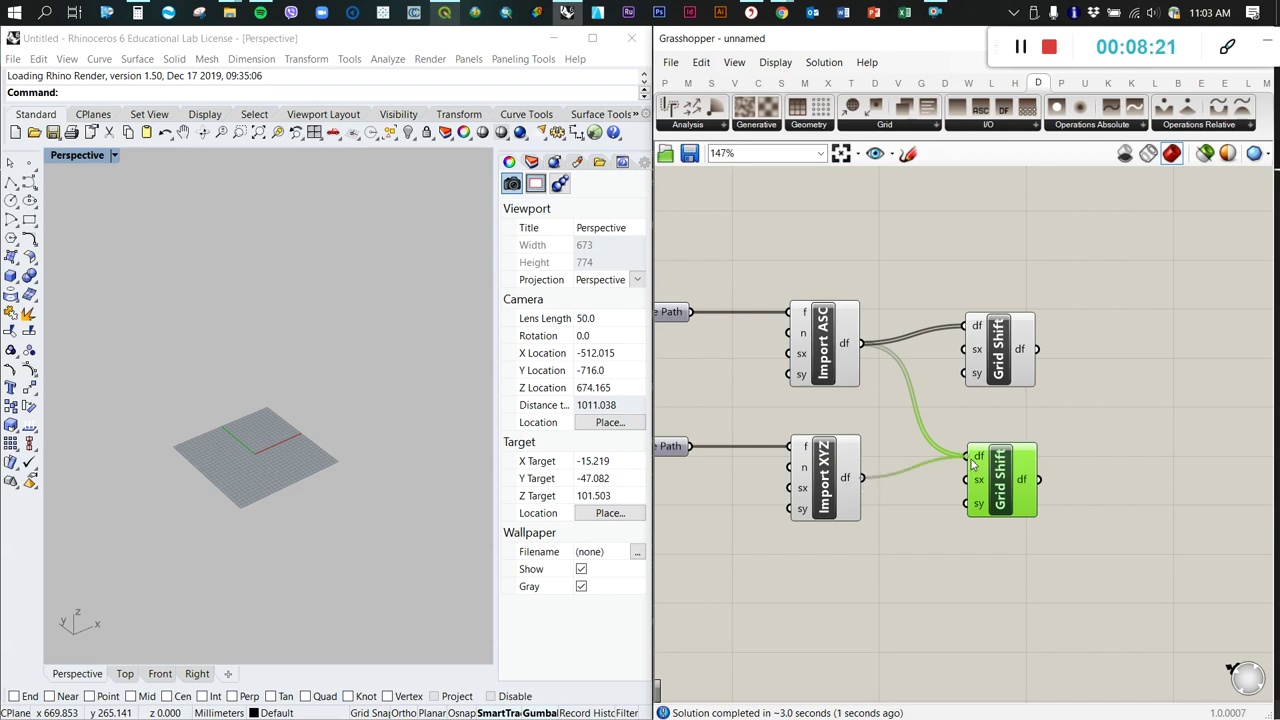
click(1126, 406)
Move both Grid Shift components together closer to the two import components
scroll(1126, 406, down, 3)
scroll(1060, 331, up, 3)
drag(860, 296, 975, 494)
drag(925, 440, 892, 457)
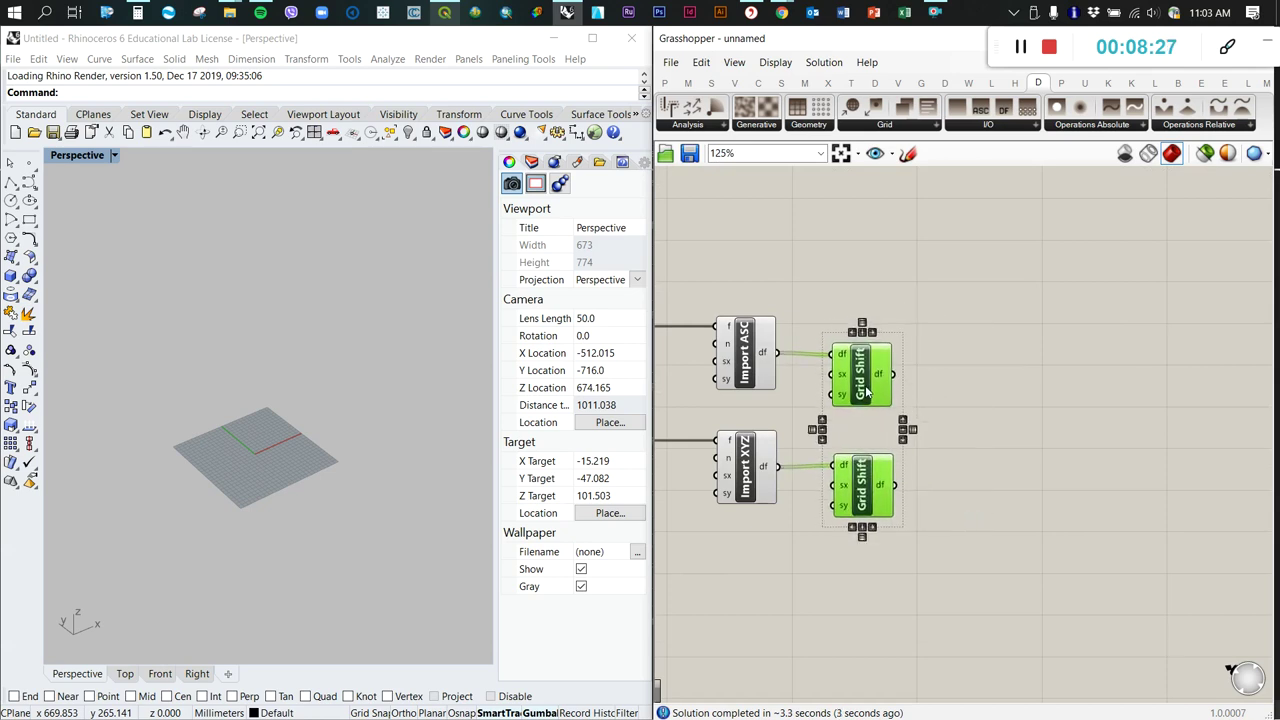
click(965, 355)
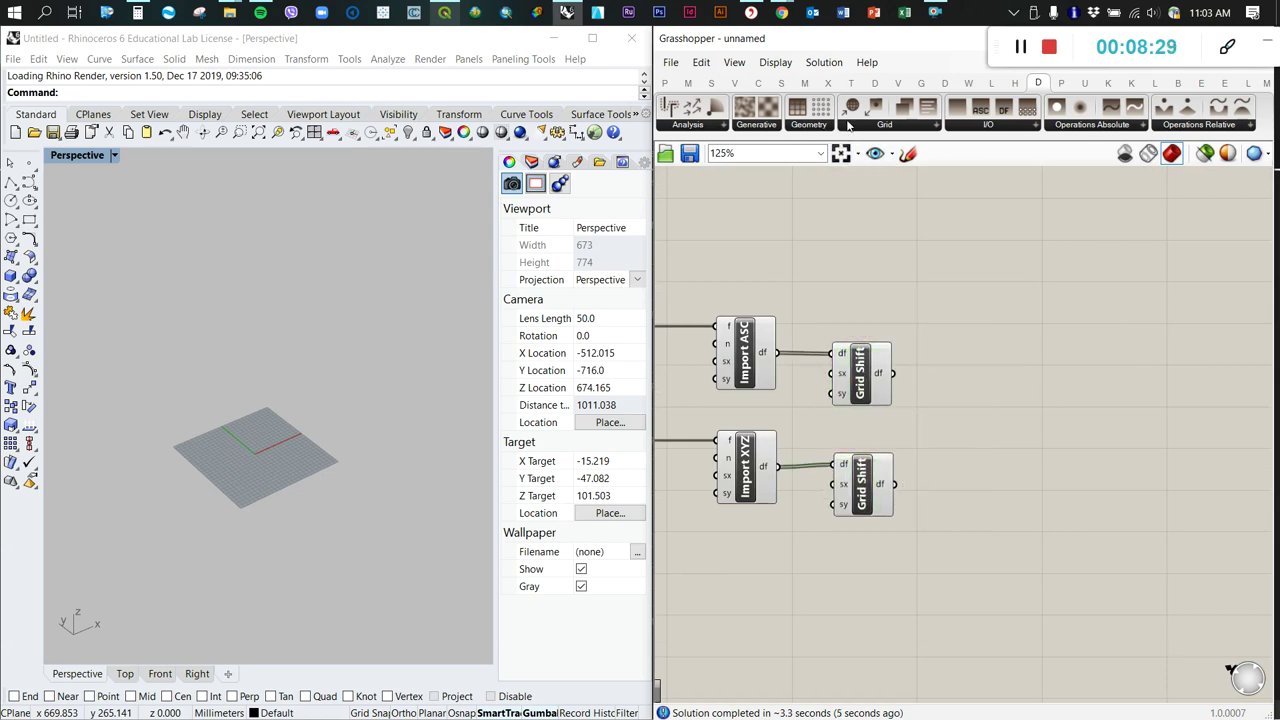
Place a Grid Mesh component beside the ASC branch's Grid Shift, wire the df output into it, and view the terrain mesh
click(853, 122)
click(820, 155)
click(970, 381)
drag(897, 375, 943, 380)
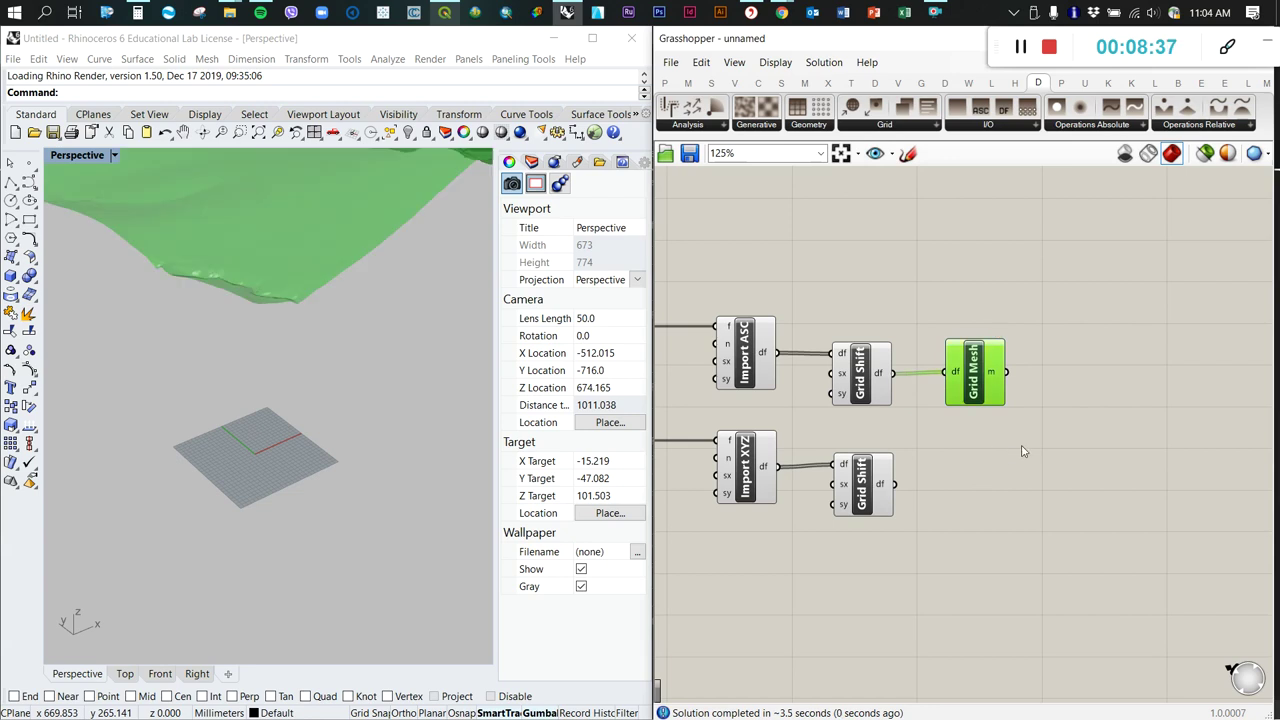
scroll(296, 513, down, 2)
scroll(296, 513, down, 3)
right_drag(225, 425, 400, 430)
Duplicate the Grid Mesh component below the original and wire the XYZ branch's Grid Shift df output into the copy
click(951, 428)
click(975, 385)
alt+drag(975, 385, 978, 508)
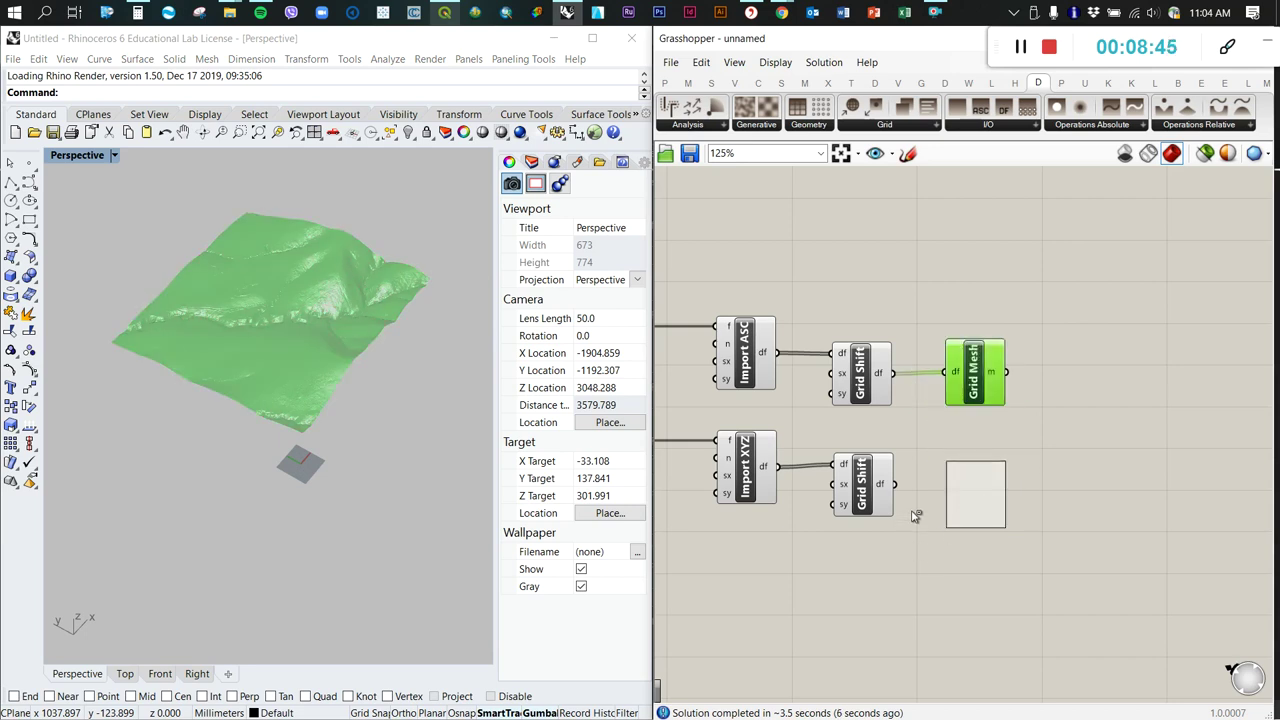
click(909, 594)
drag(902, 490, 950, 502)
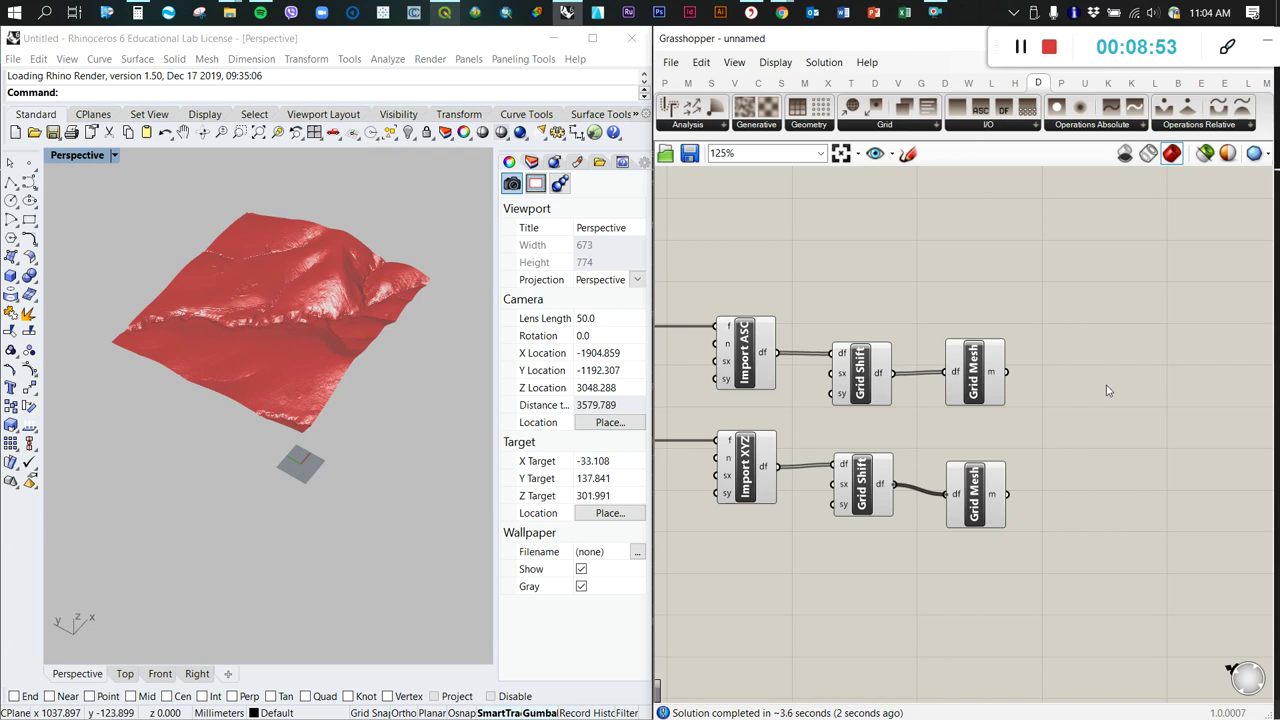
Turn off the preview of Import ASC and of the Grid Shift in the XYZ branch
scroll(1107, 390, down, 2)
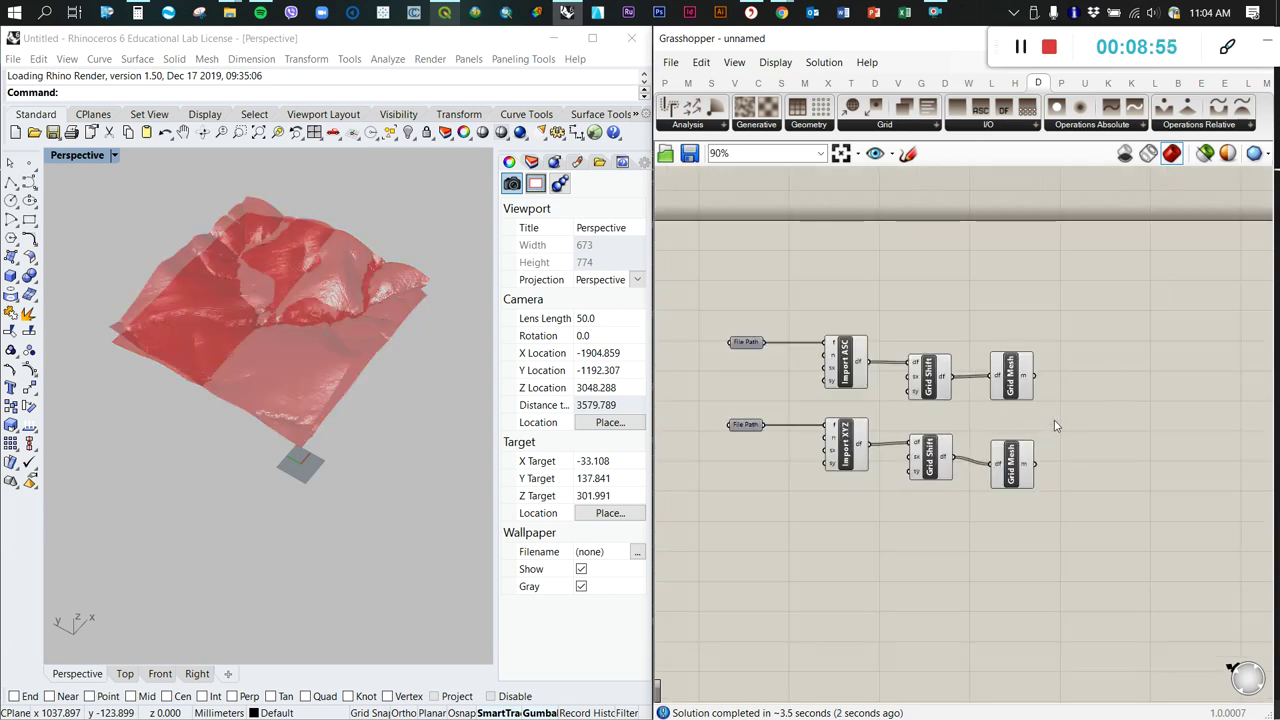
scroll(774, 379, up, 1)
drag(700, 290, 1057, 397)
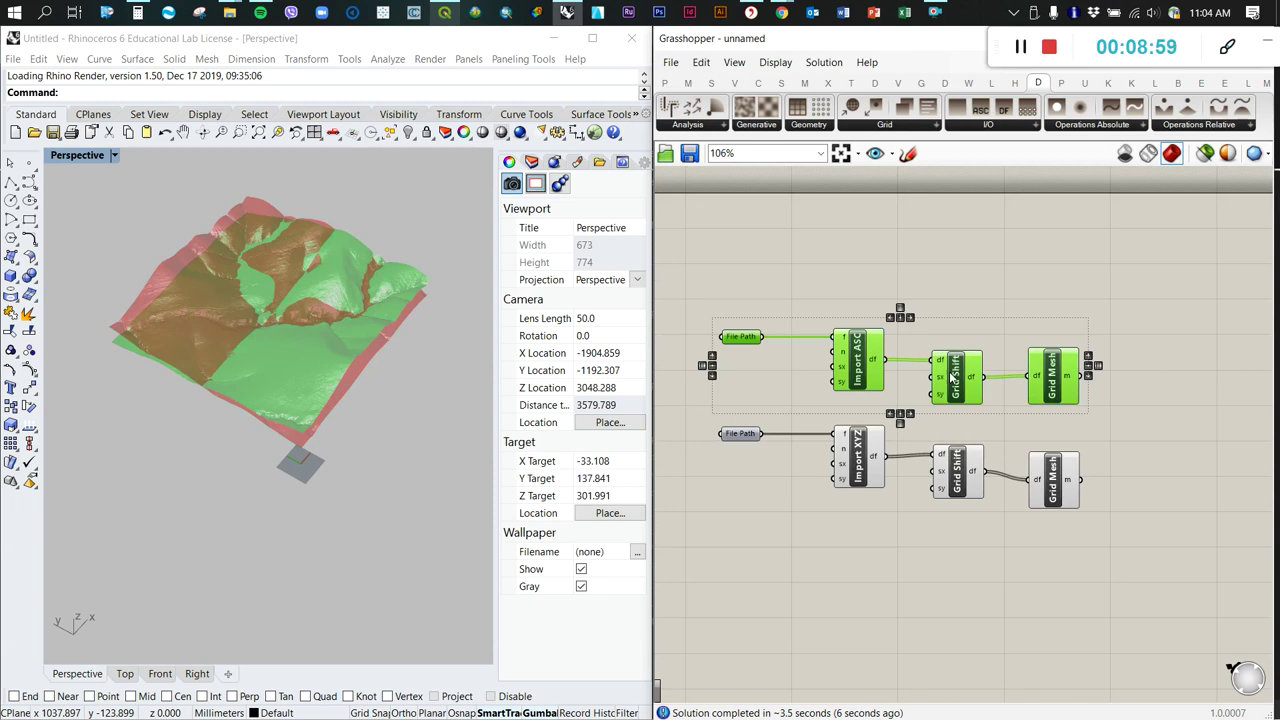
right_click(876, 368)
click(840, 412)
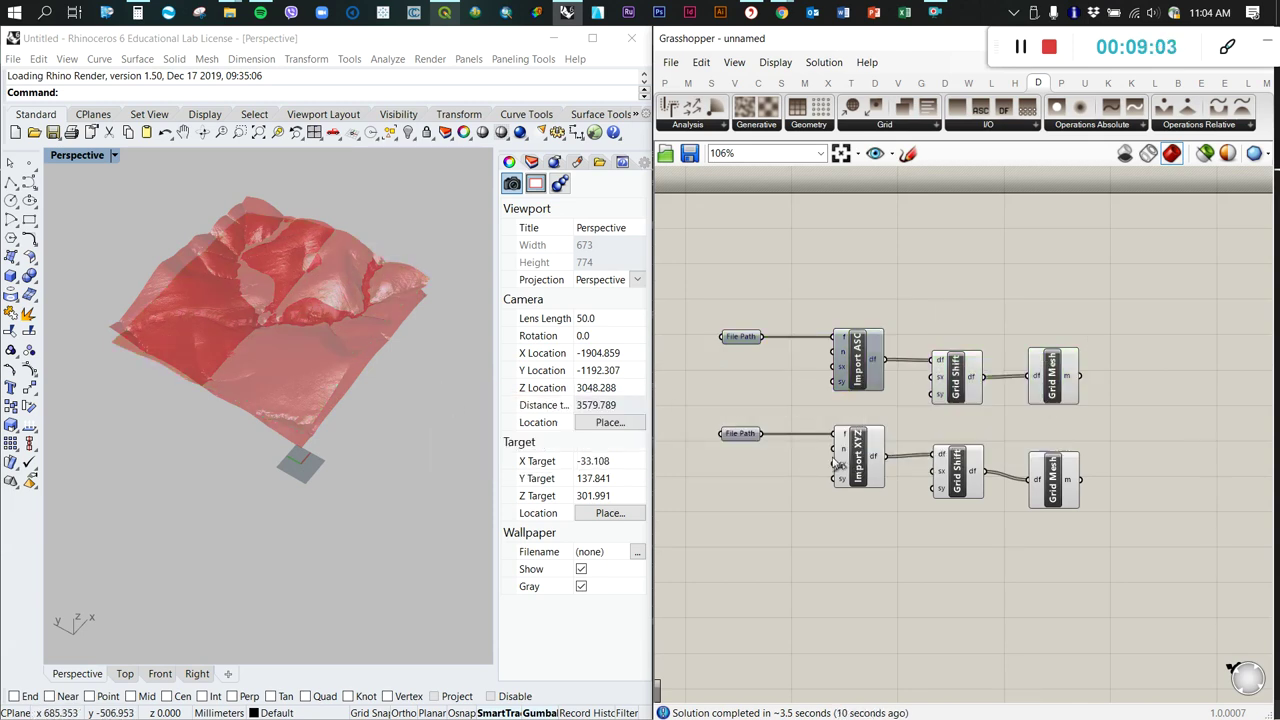
drag(684, 418, 1174, 568)
right_click(968, 479)
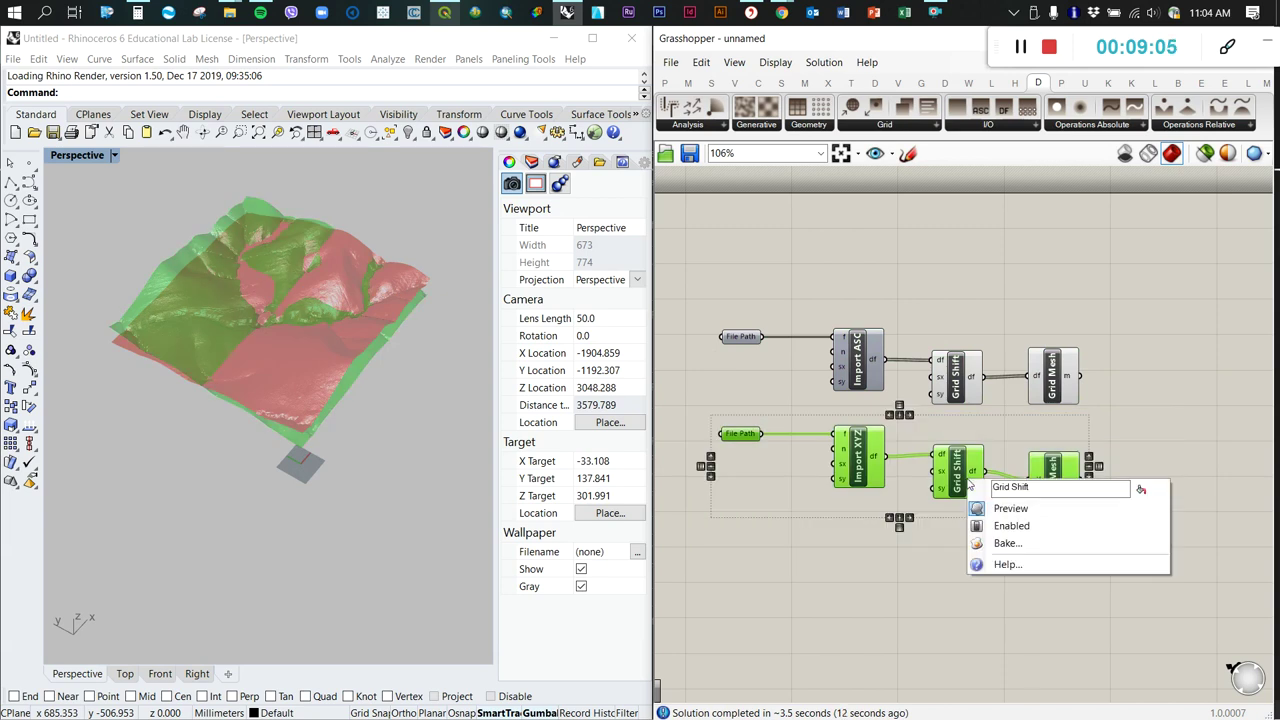
click(958, 569)
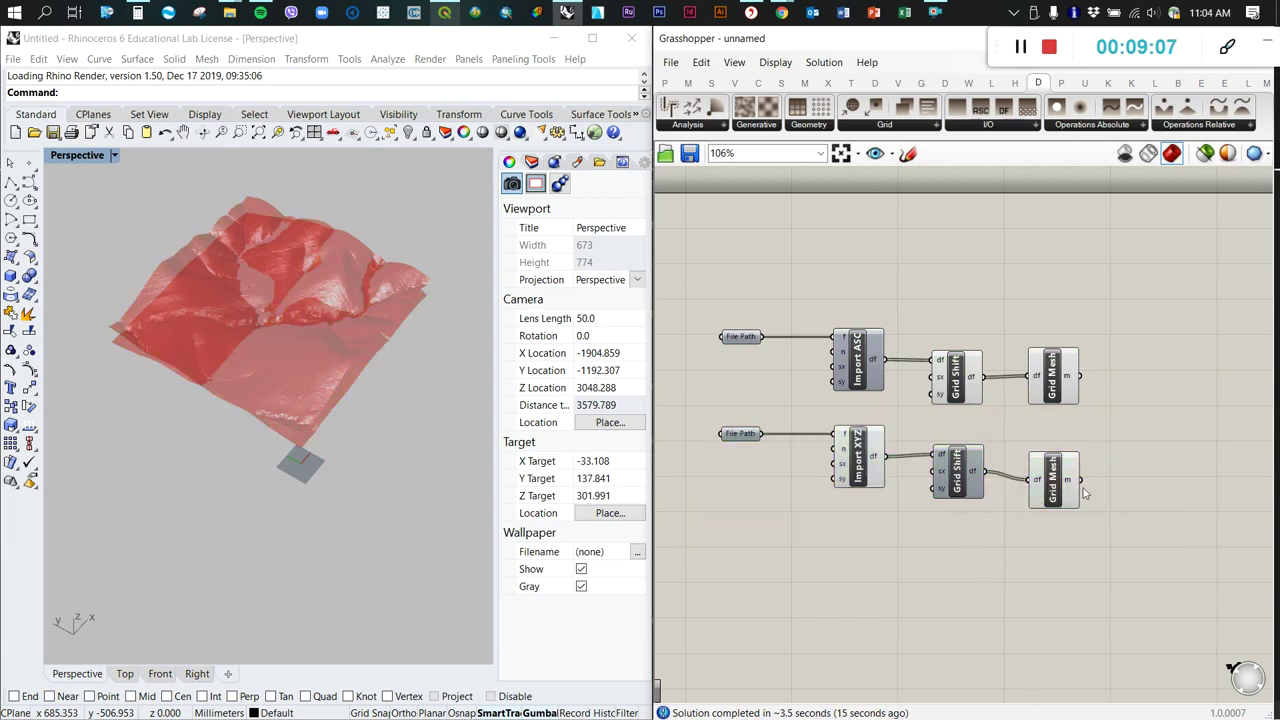
Turn off the preview of Import XYZ, the ASC branch's Grid Shift and both Grid Mesh components
right_click(869, 462)
key(Escape)
right_click(1053, 484)
right_click(950, 368)
right_click(1058, 380)
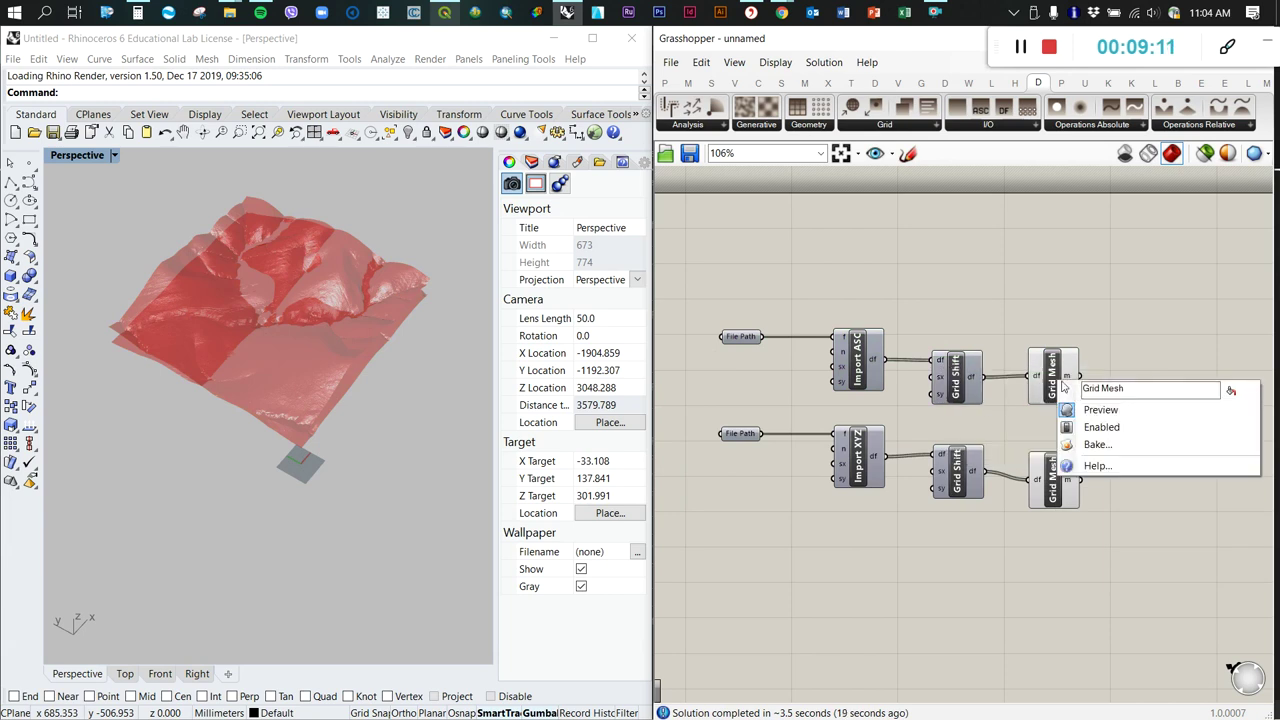
click(1100, 410)
right_click(1058, 478)
click(1100, 508)
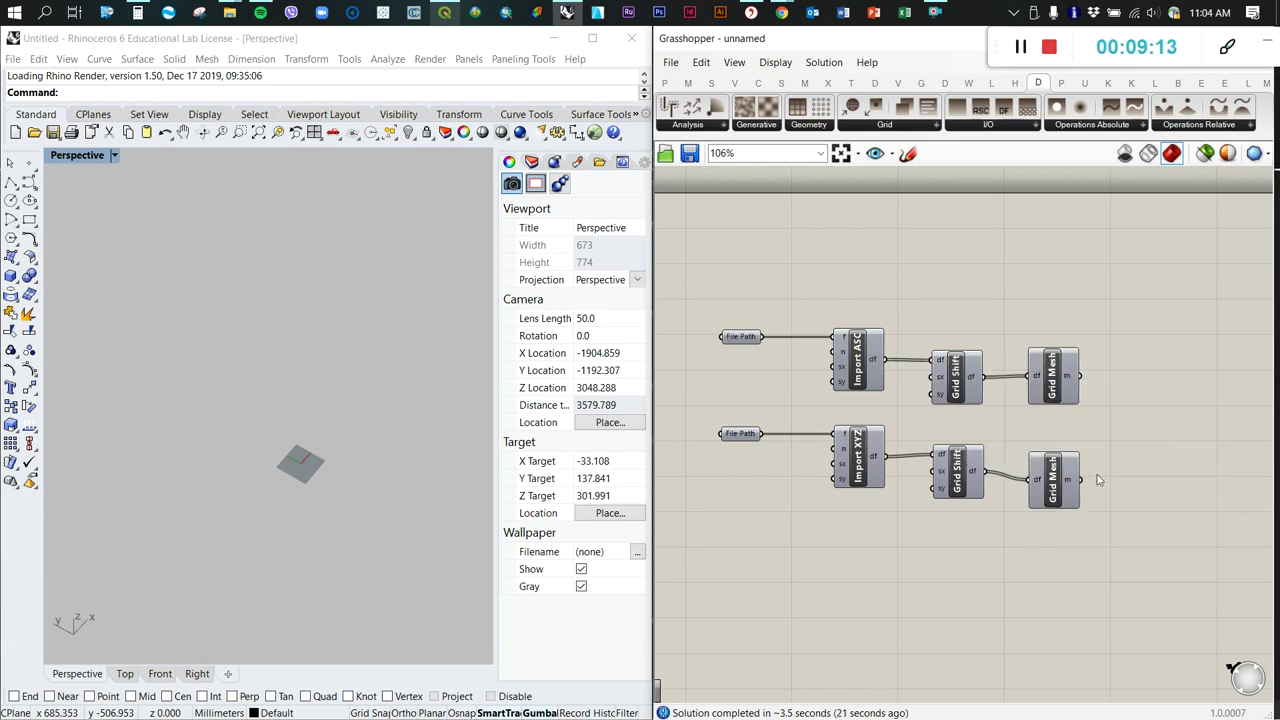
Switch to QGIS and examine the full extent of the DTM_1 raster
click(446, 12)
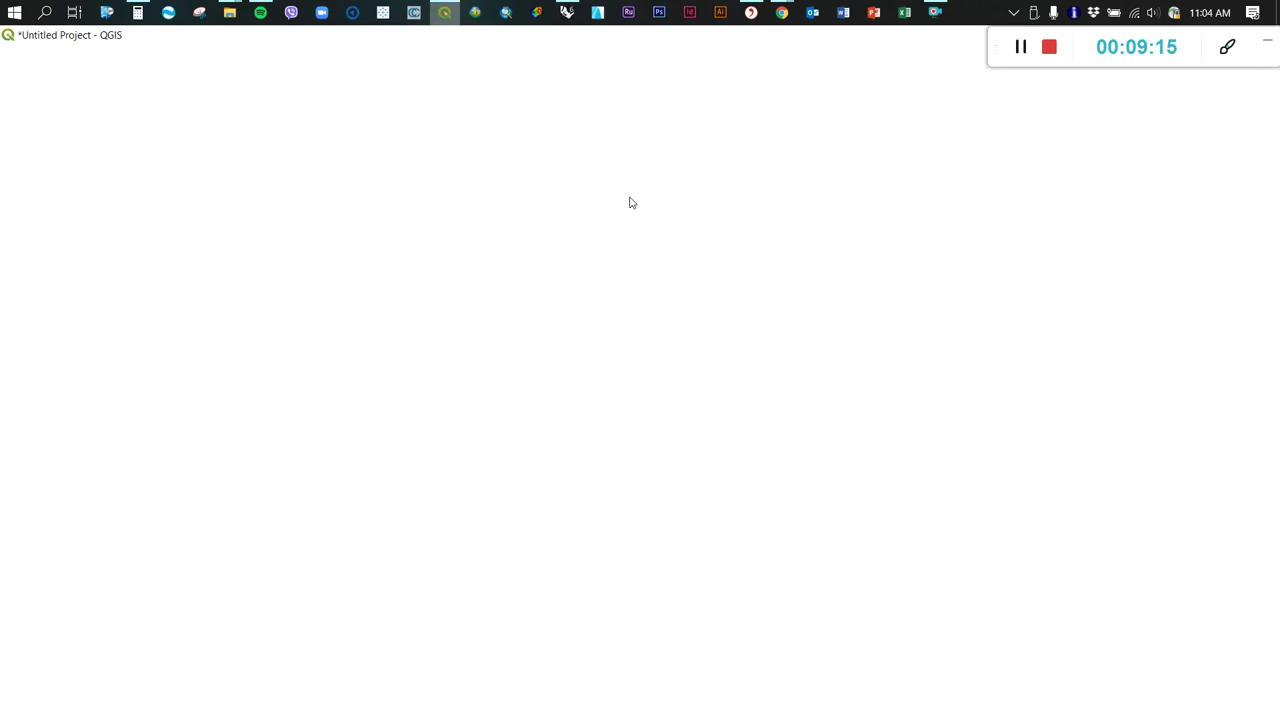
scroll(721, 244, up, 2)
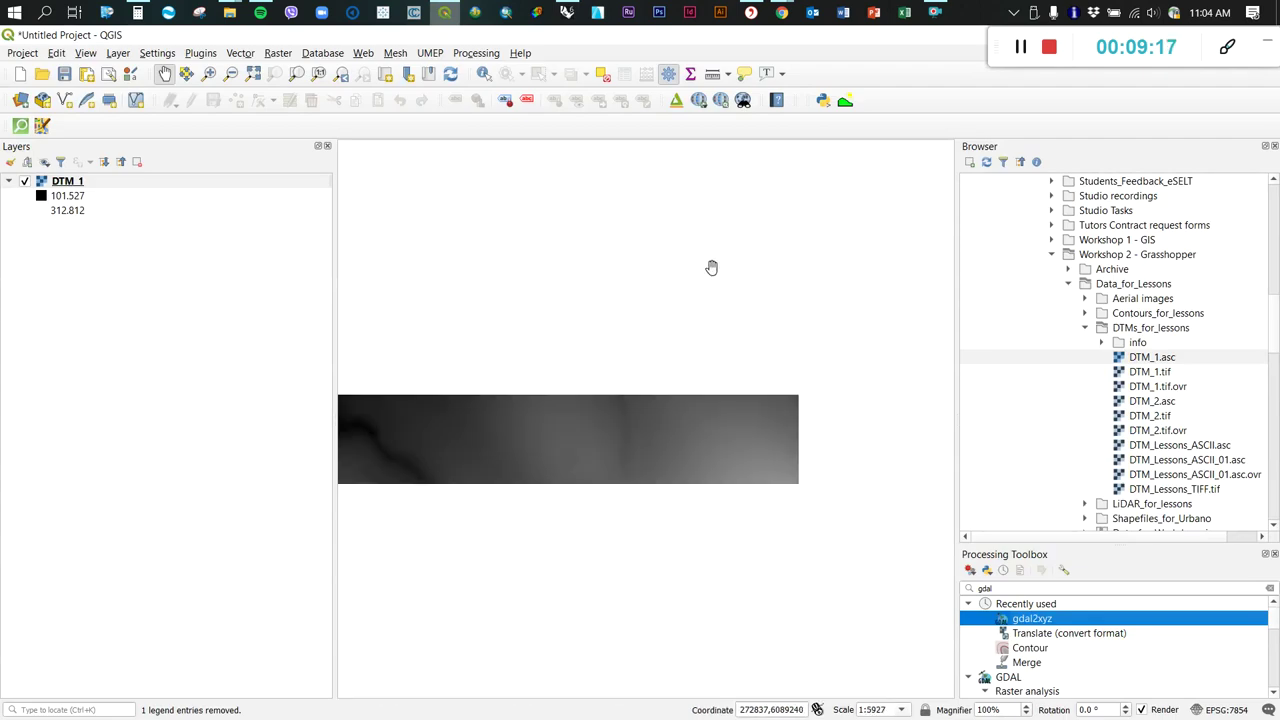
scroll(683, 320, down, 2)
scroll(626, 337, up, 1)
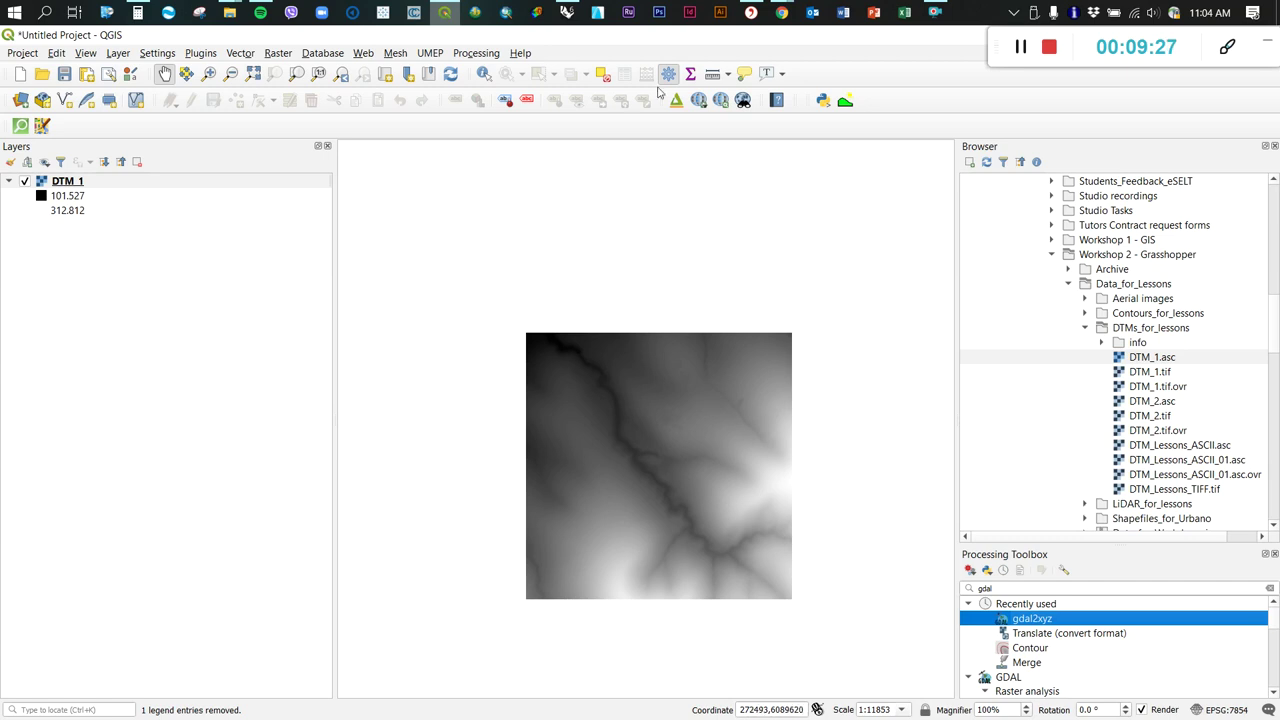
Return to Rhino and examine the construction plane's origin and axes in the Top view
click(568, 11)
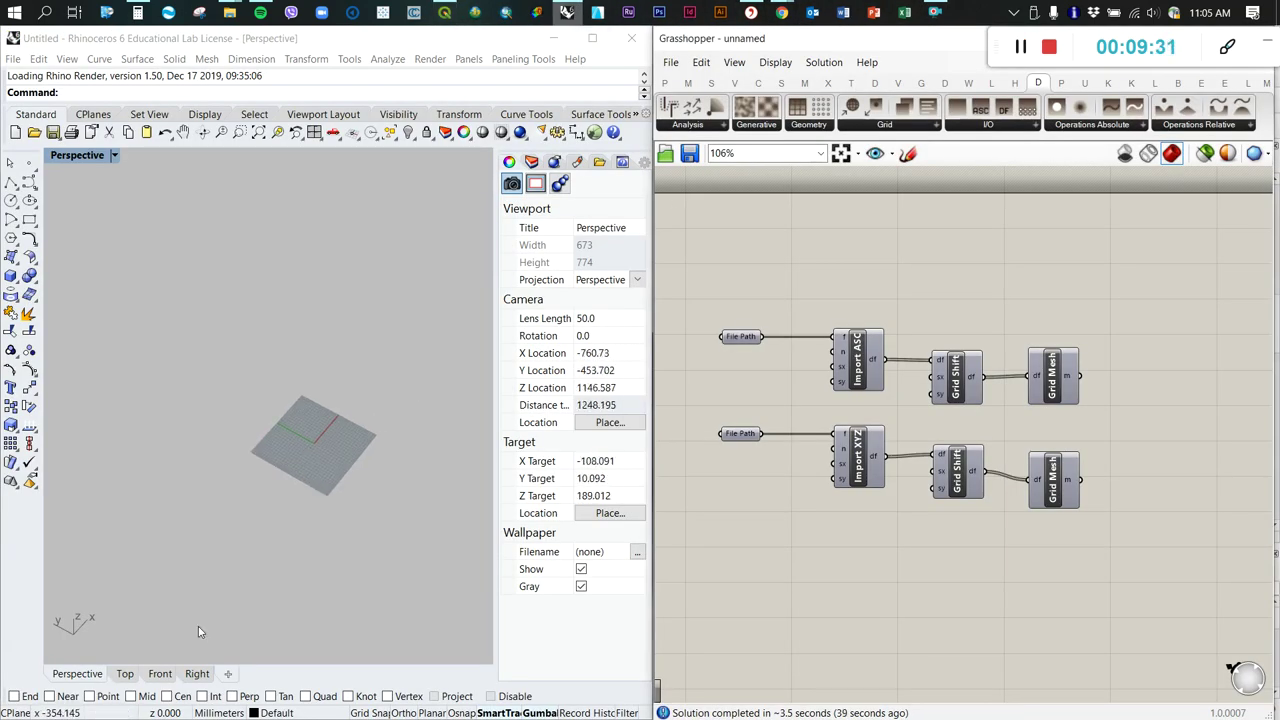
click(125, 674)
scroll(266, 478, down, 5)
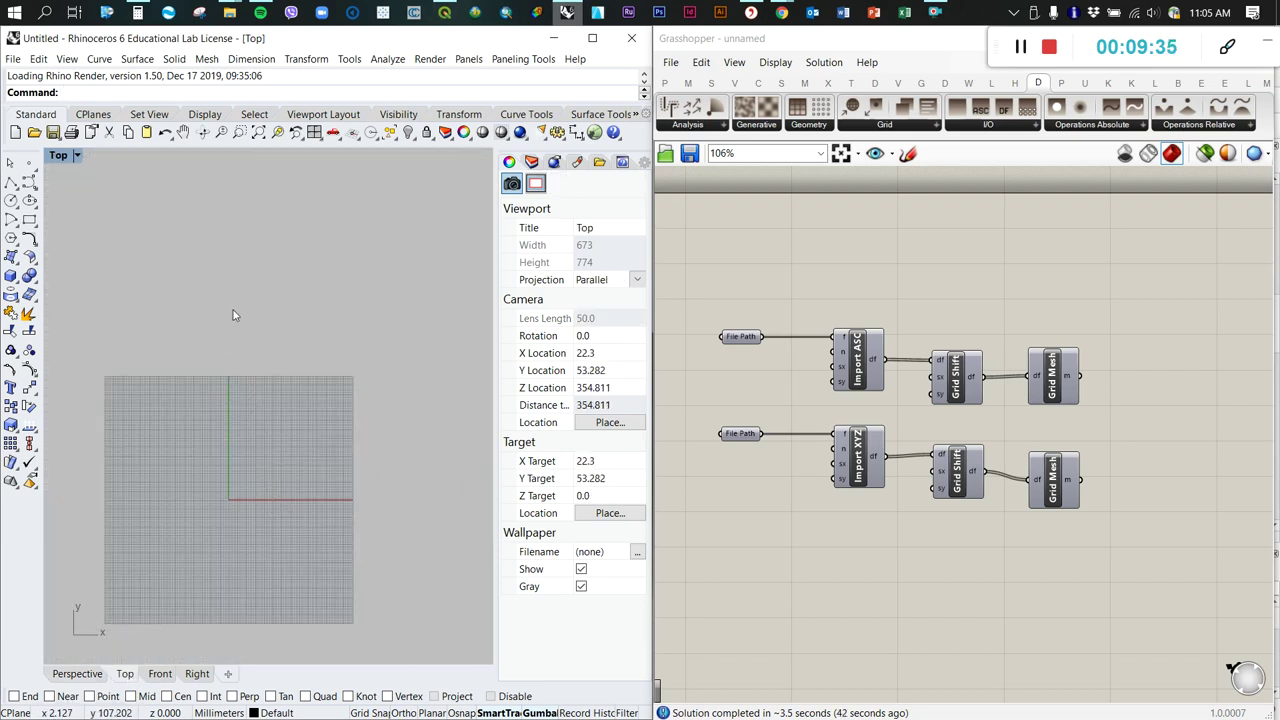
scroll(231, 500, up, 3)
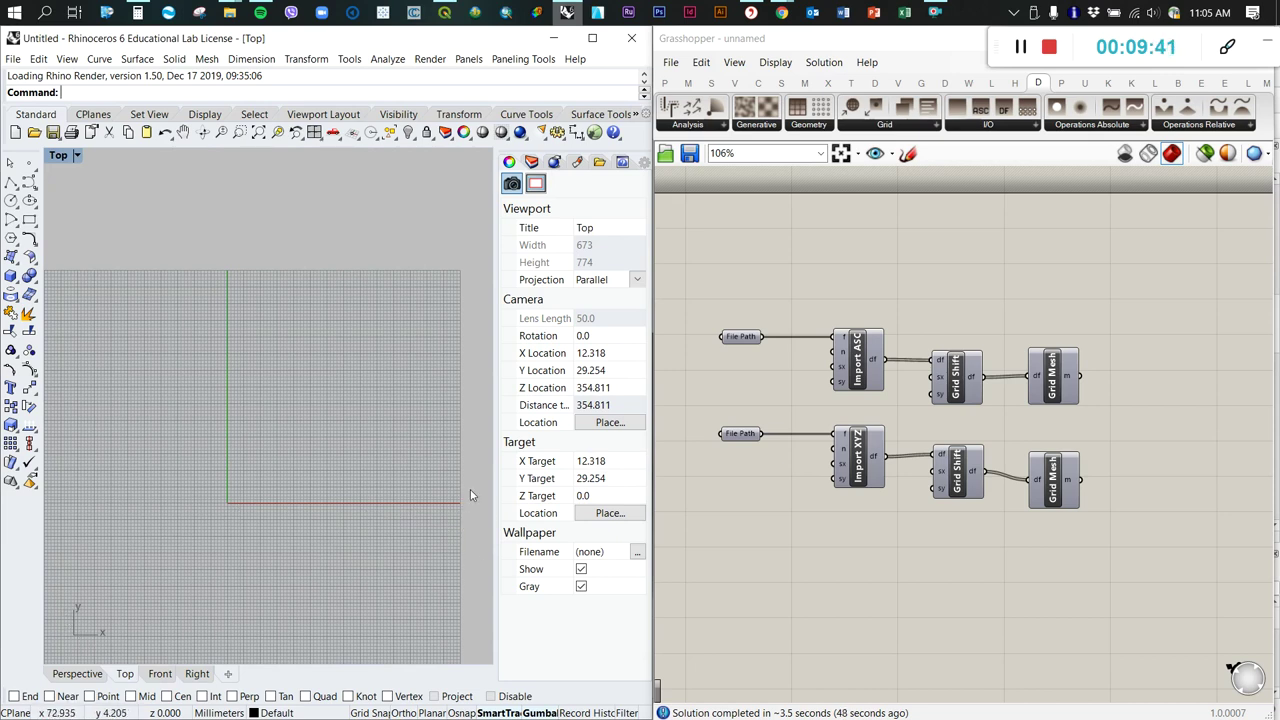
Turn on the preview of the ASC branch's Grid Mesh and examine its placement against the origin in the Top view
scroll(353, 496, down, 2)
right_click(1060, 377)
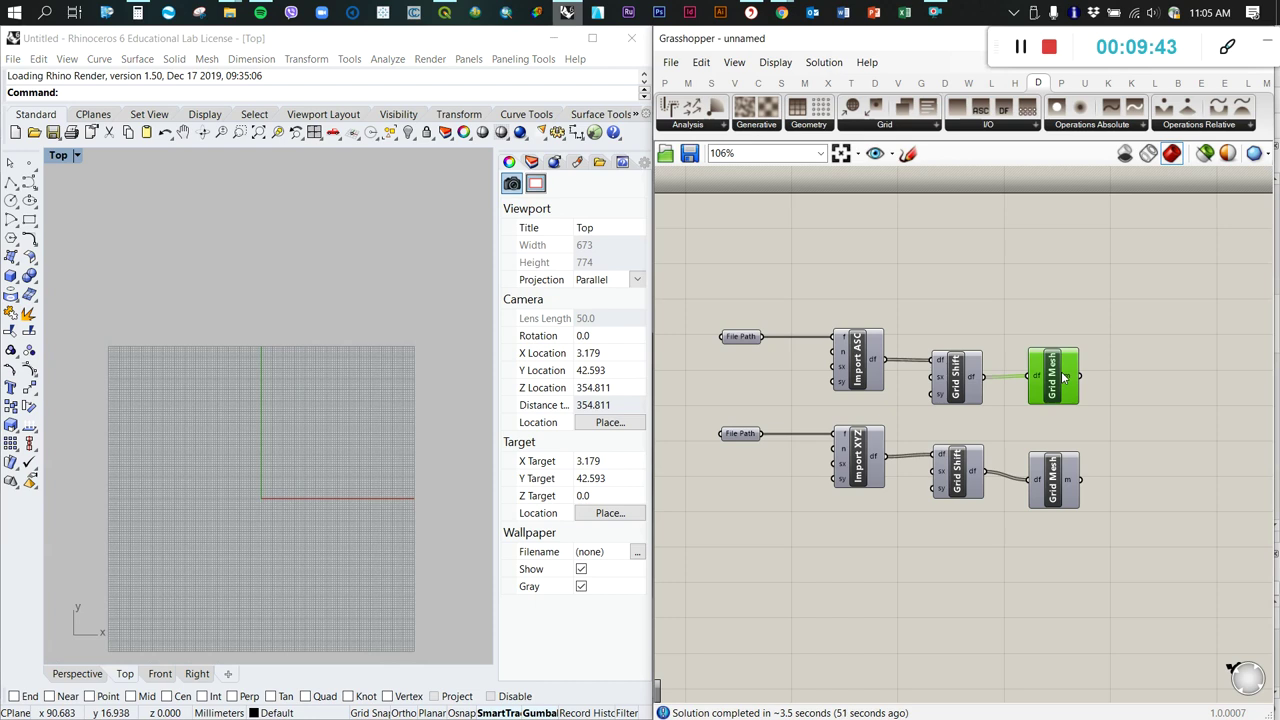
click(1105, 402)
scroll(167, 432, down, 3)
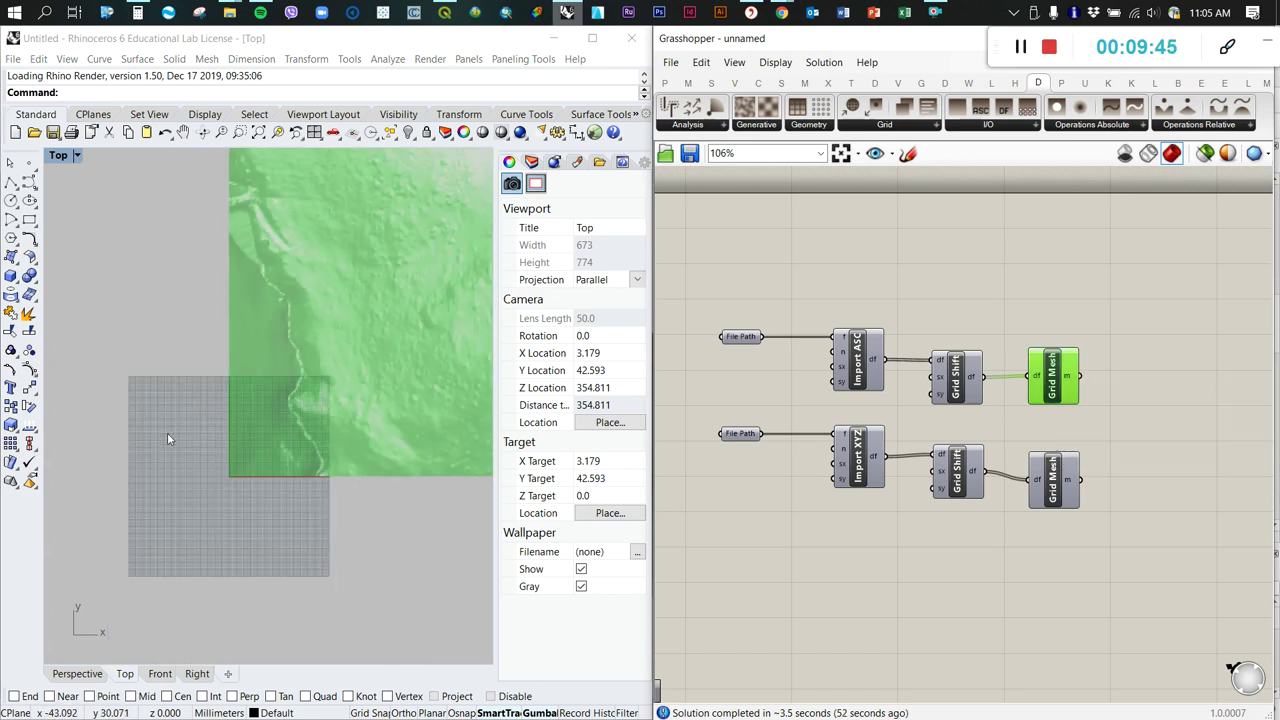
scroll(167, 432, down, 4)
scroll(243, 354, up, 3)
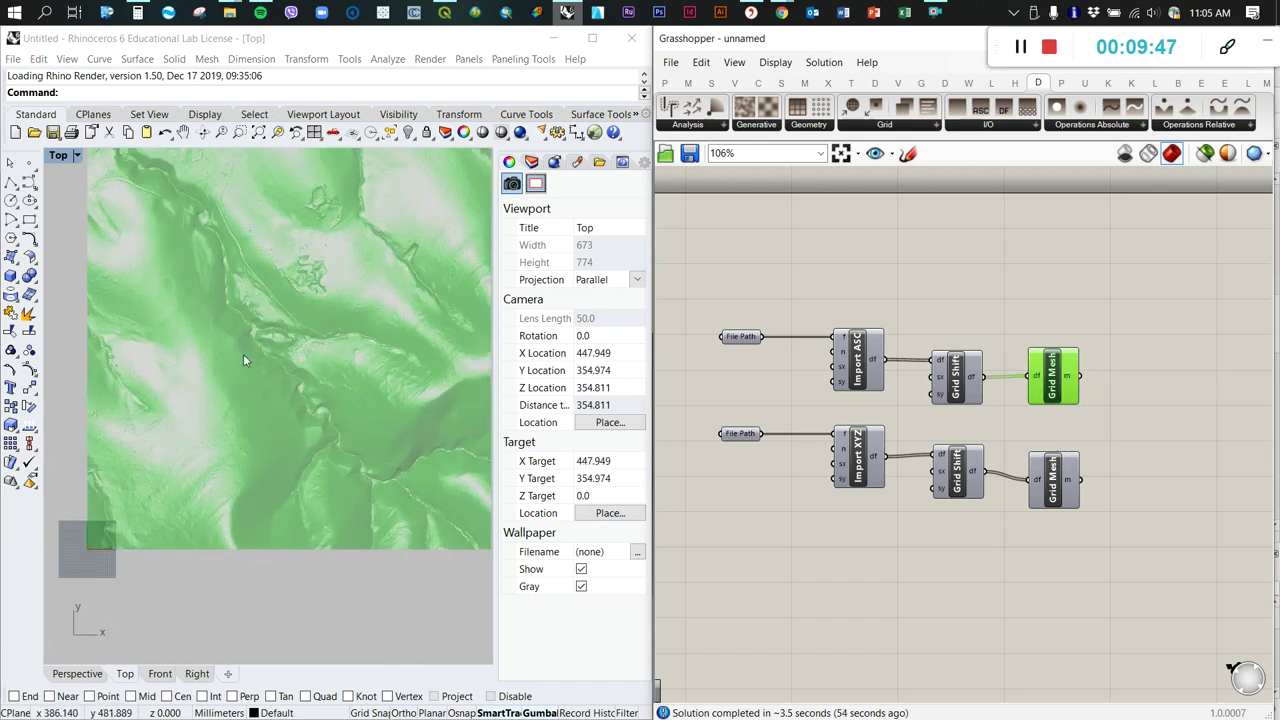
scroll(204, 366, down, 2)
scroll(258, 282, up, 2)
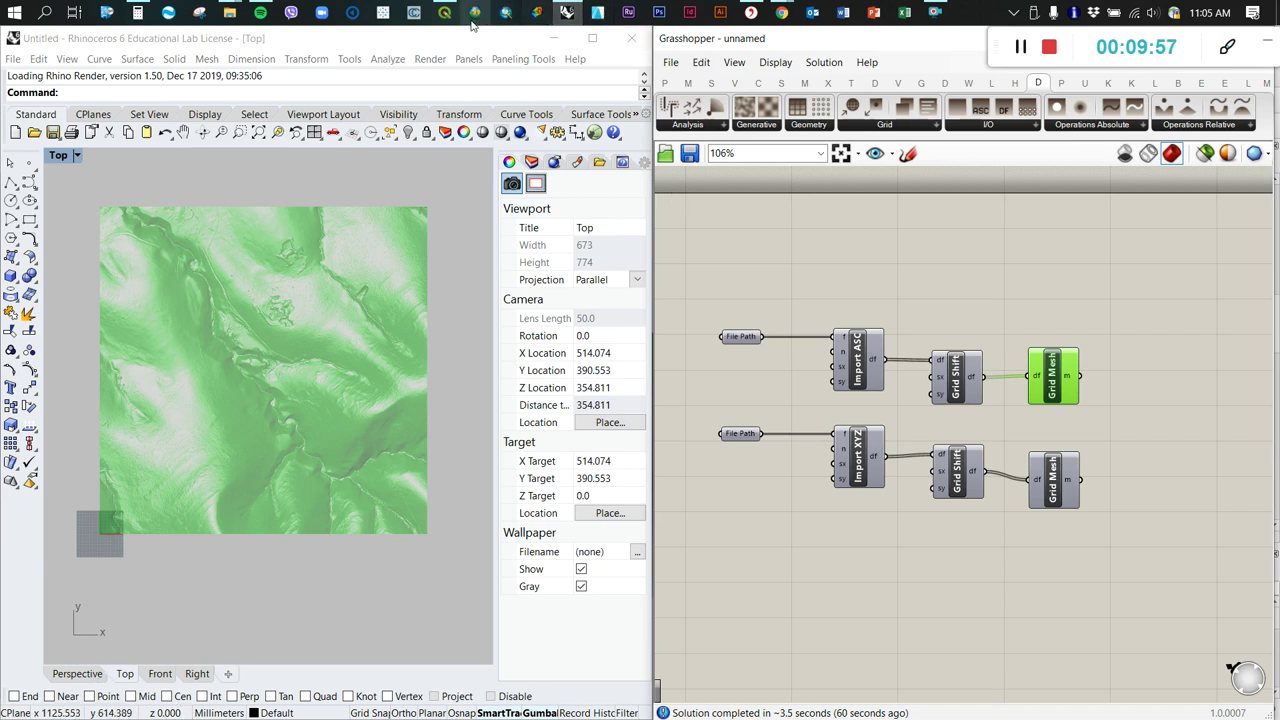
Turn off the ASC branch's Grid Mesh preview and show the XYZ branch's Grid Mesh instead
right_click(1052, 380)
key(Escape)
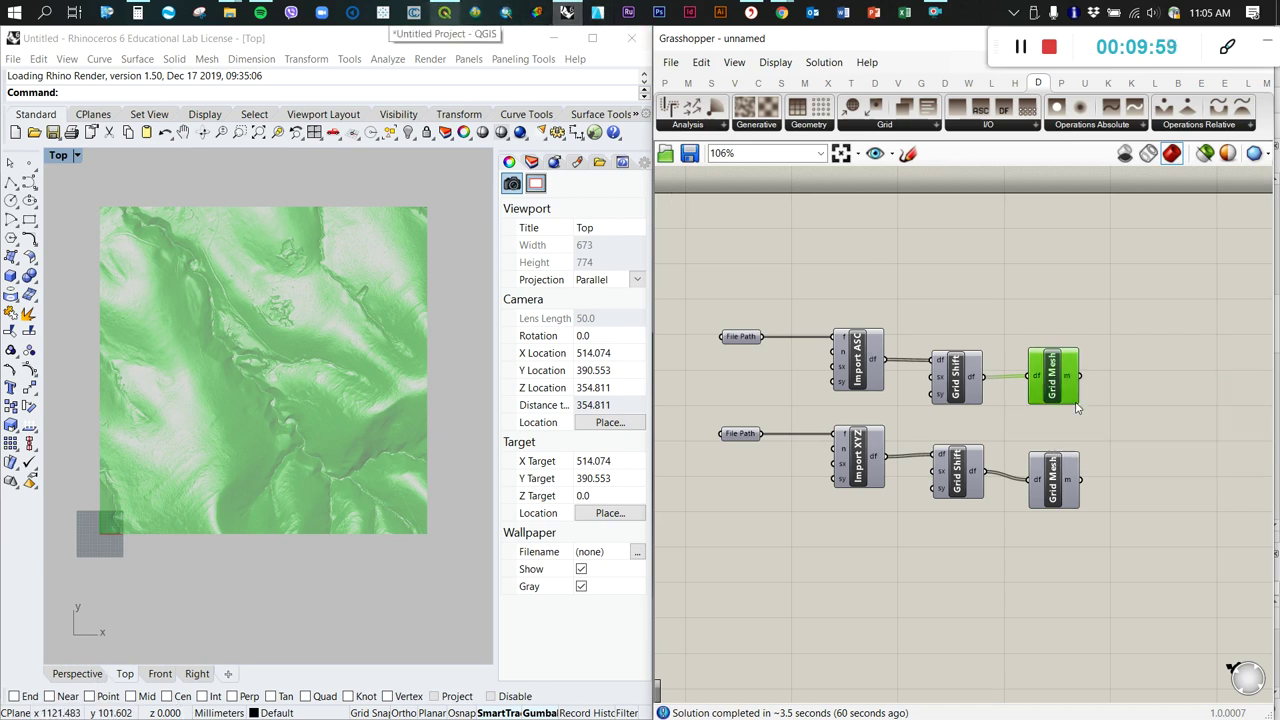
click(1068, 495)
right_click(1052, 483)
click(1071, 506)
click(940, 613)
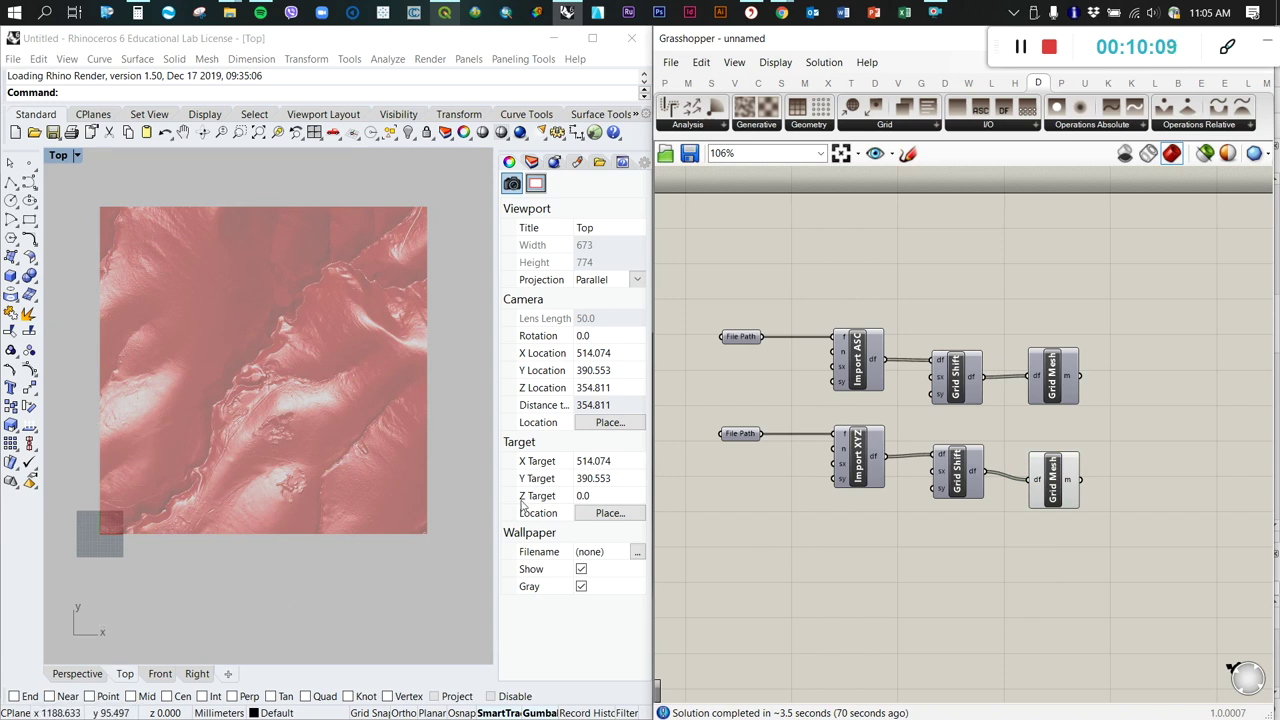
Examine the XYZ terrain mesh in the Top view and compare it with the DTM_1 raster in QGIS
scroll(280, 361, down, 1)
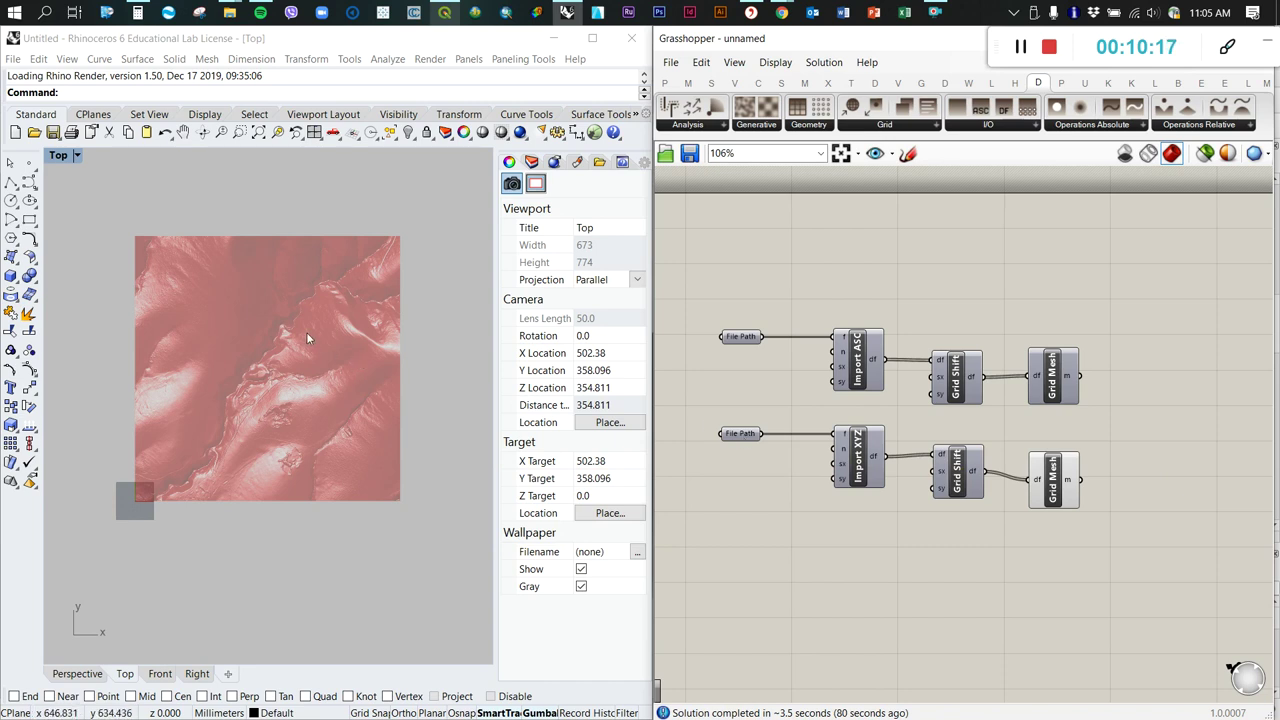
scroll(240, 360, up, 2)
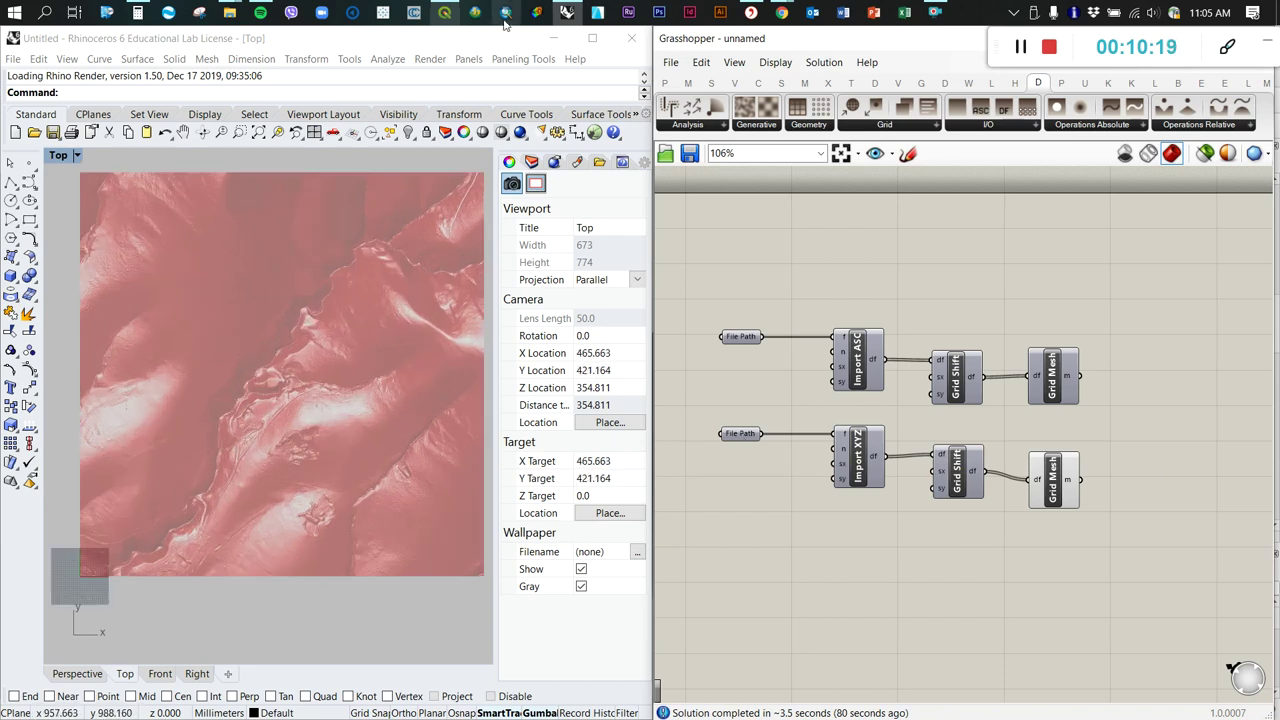
click(566, 12)
click(566, 12)
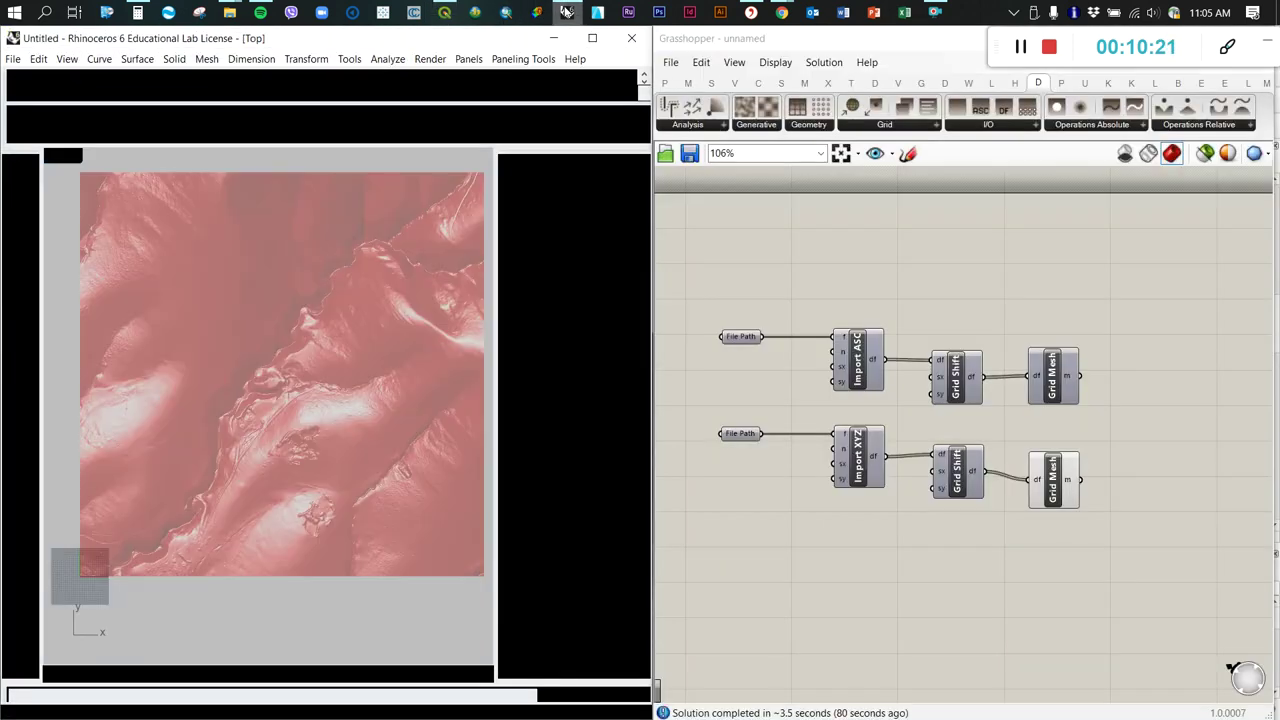
scroll(327, 347, down, 1)
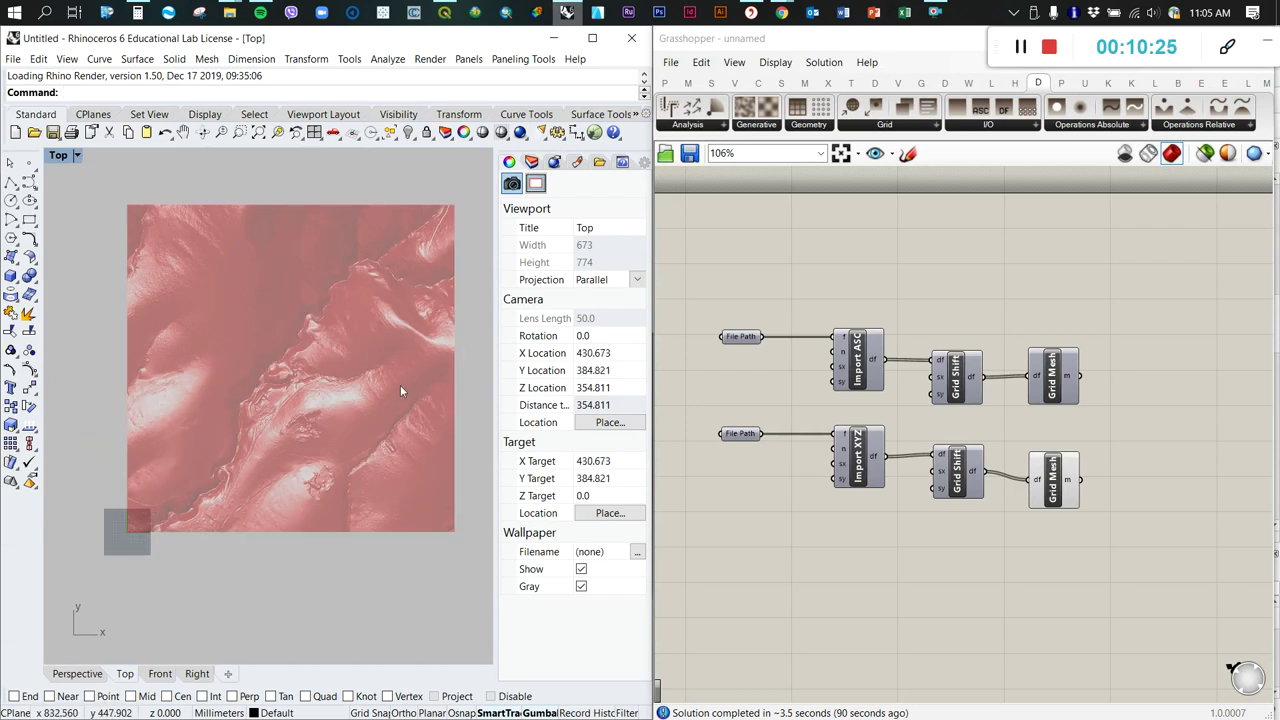
scroll(218, 349, down, 2)
click(1012, 587)
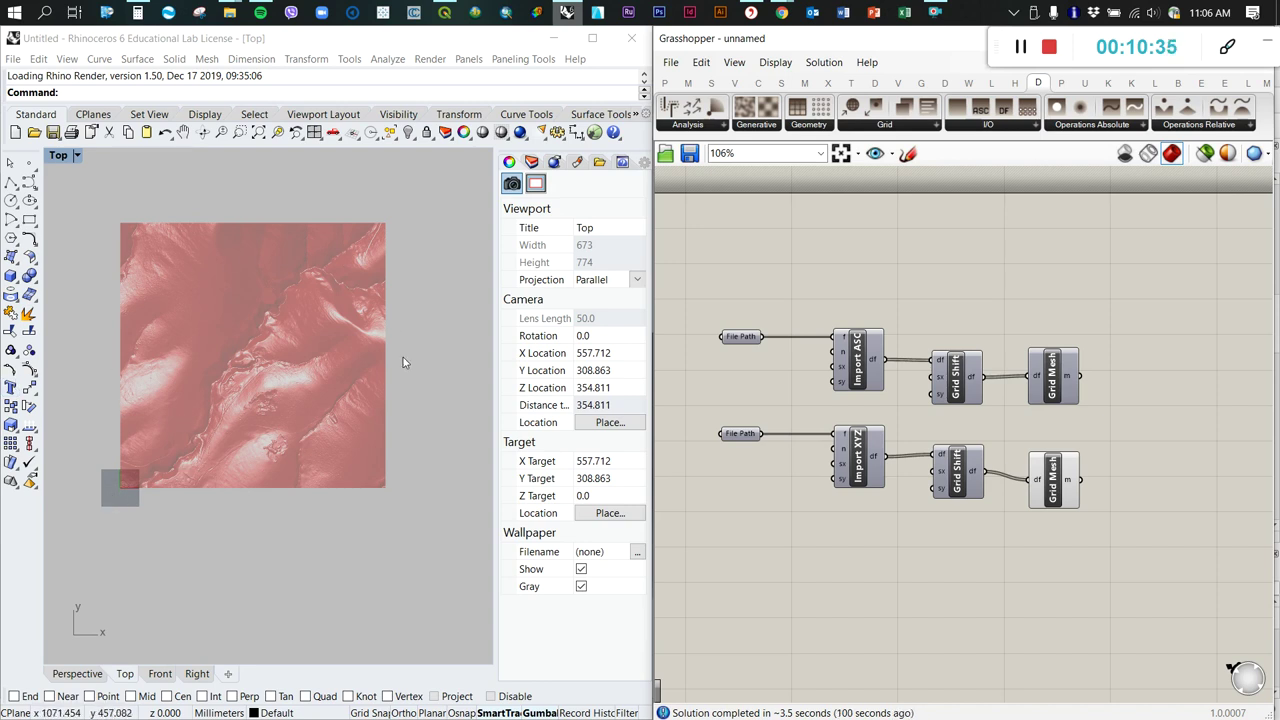
click(445, 13)
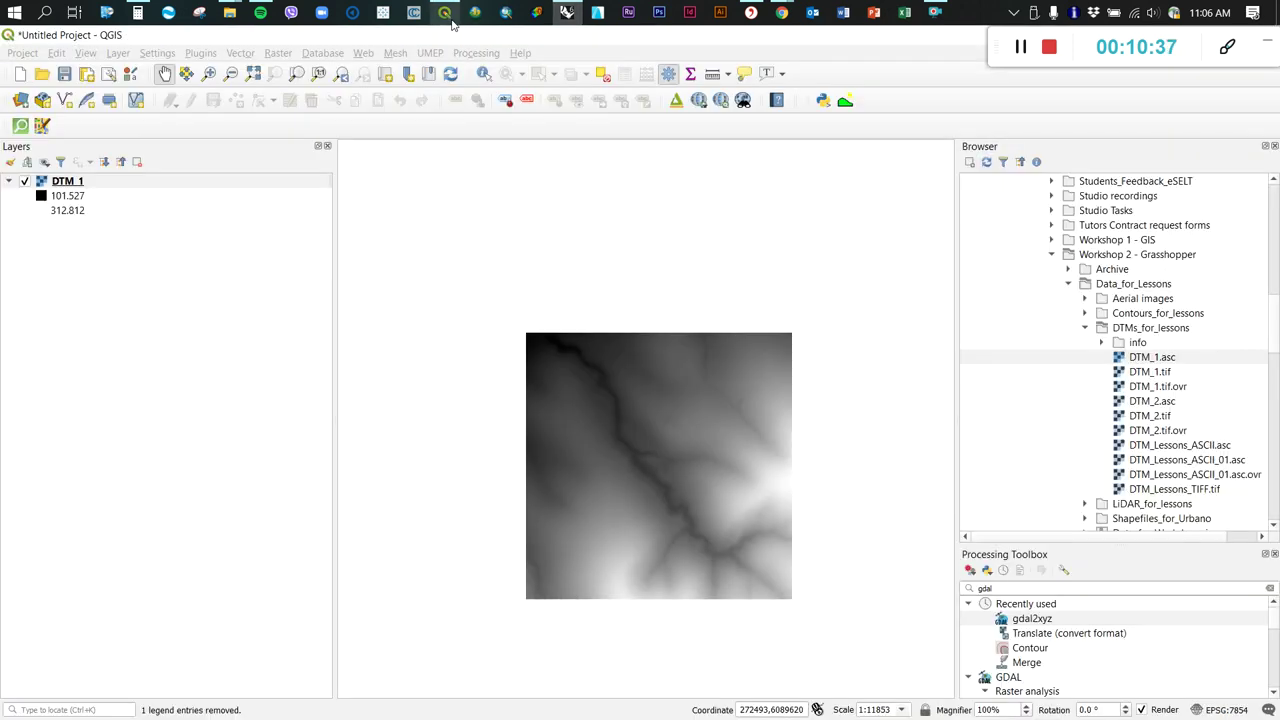
click(445, 13)
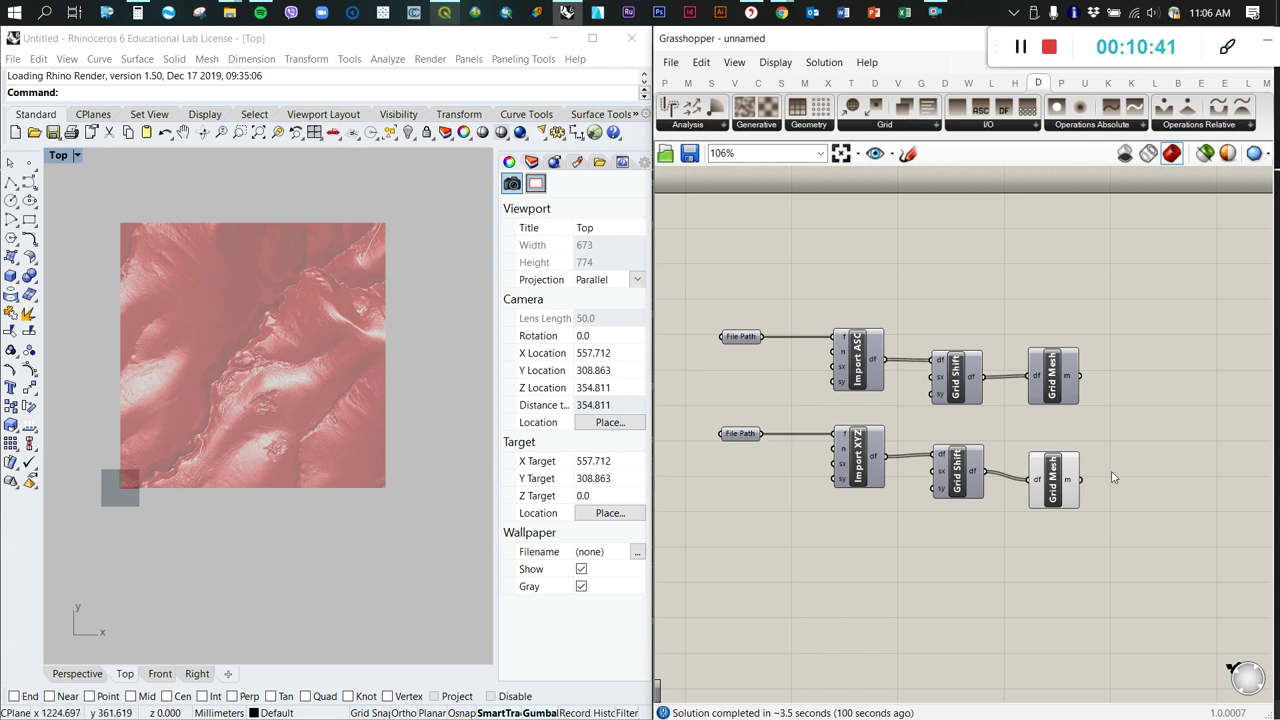
Turn off the XYZ branch's Grid Mesh preview and rearrange the canvas so the XYZ branch sits above the ASC branch
right_click(1052, 495)
click(1082, 519)
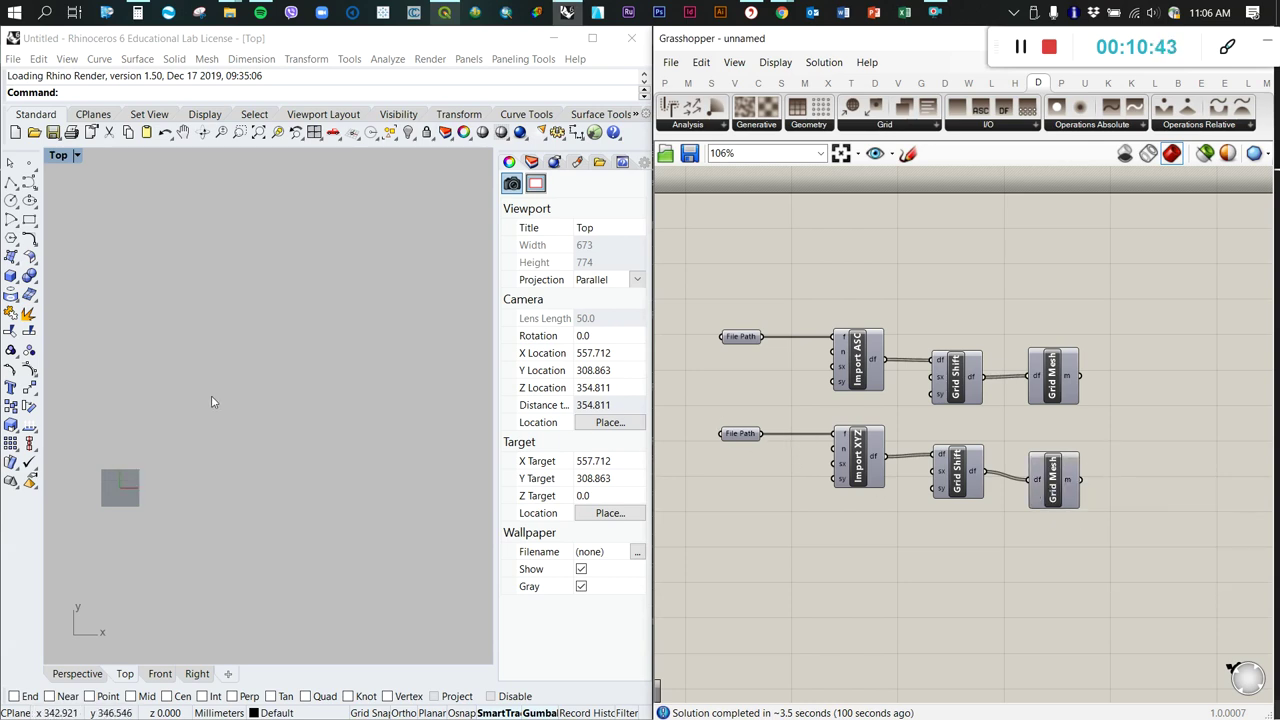
drag(1166, 536, 680, 420)
drag(862, 465, 864, 259)
click(1123, 476)
drag(1123, 476, 698, 304)
drag(862, 357, 869, 474)
click(865, 410)
mouse_move(697, 193)
mouse_down()
mouse_move(1109, 299)
mouse_move(1112, 312)
mouse_move(706, 214)
mouse_move(700, 200)
mouse_up()
click(1150, 348)
drag(860, 257, 864, 322)
click(1128, 319)
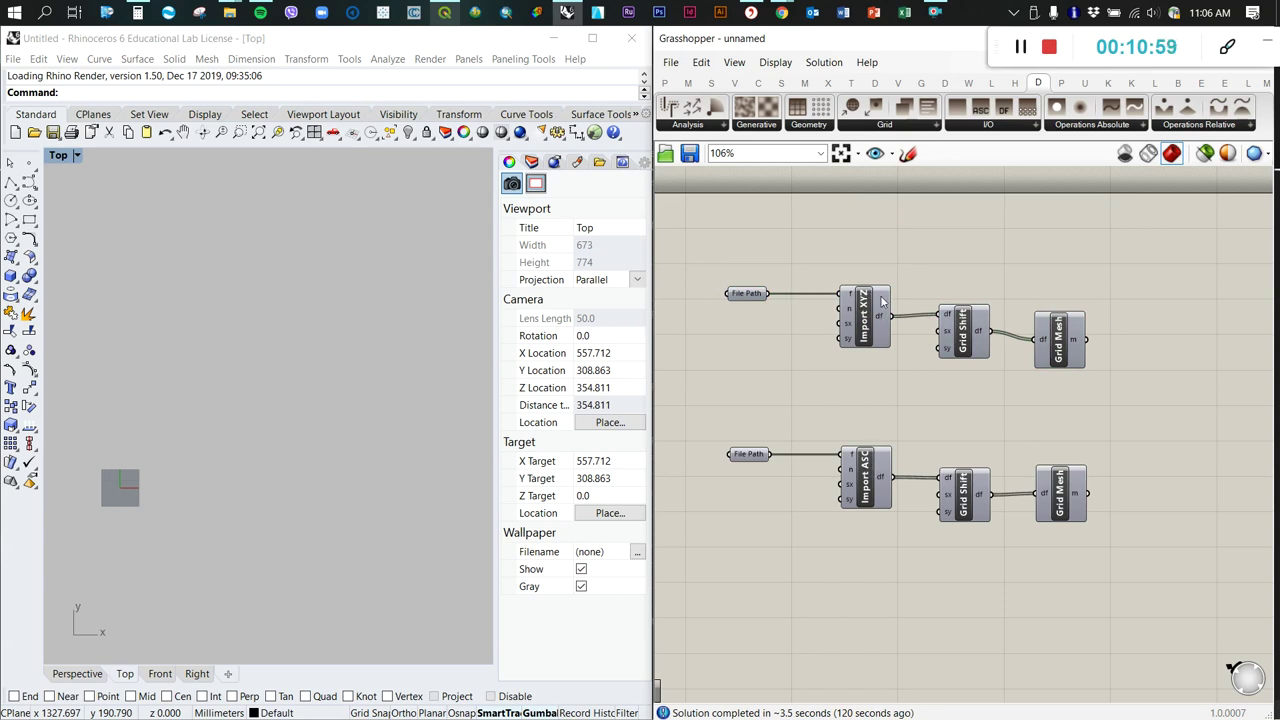
click(446, 12)
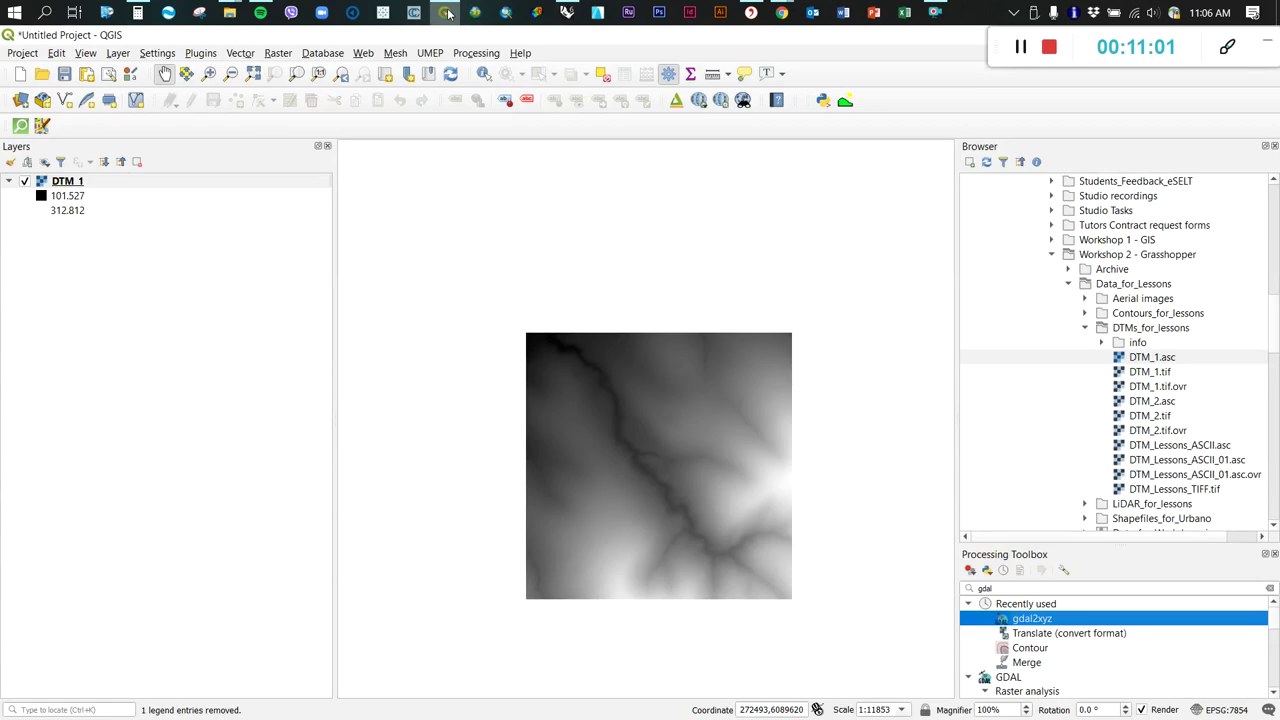
click(446, 12)
Add a Custom Preview component beside the ASC branch's Grid Mesh
scroll(1058, 488, up, 3)
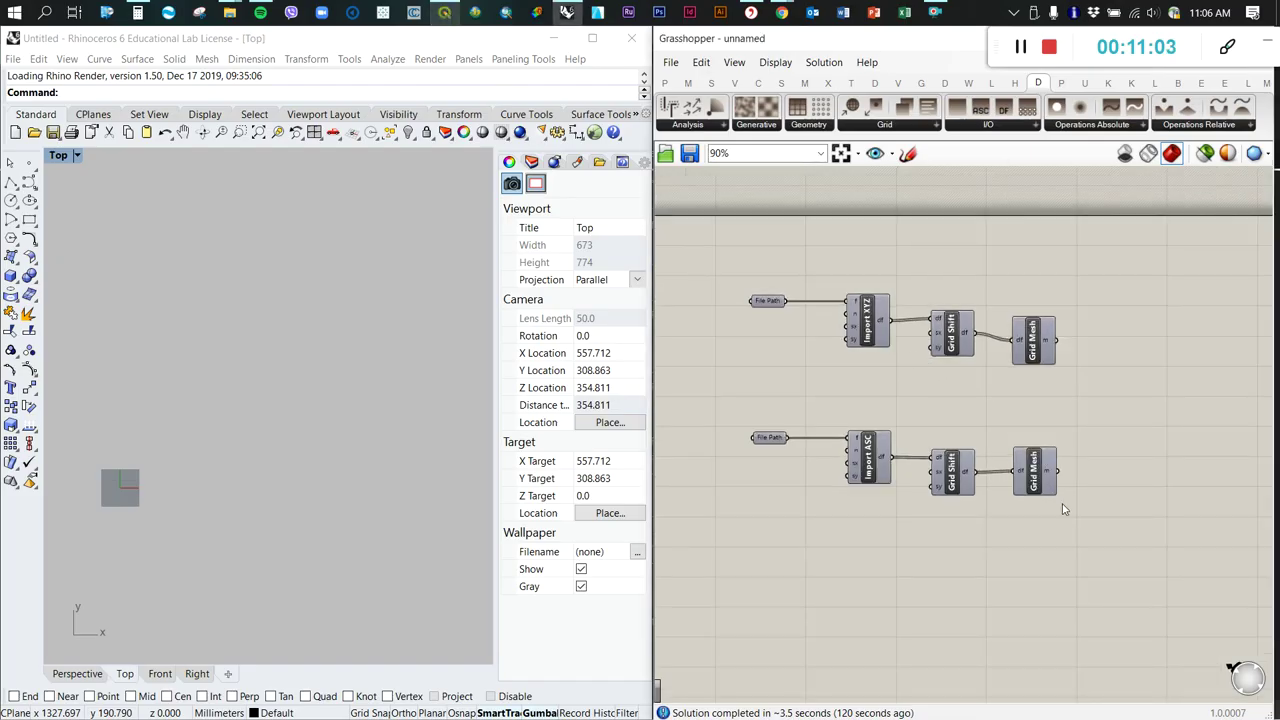
scroll(1113, 475, up, 1)
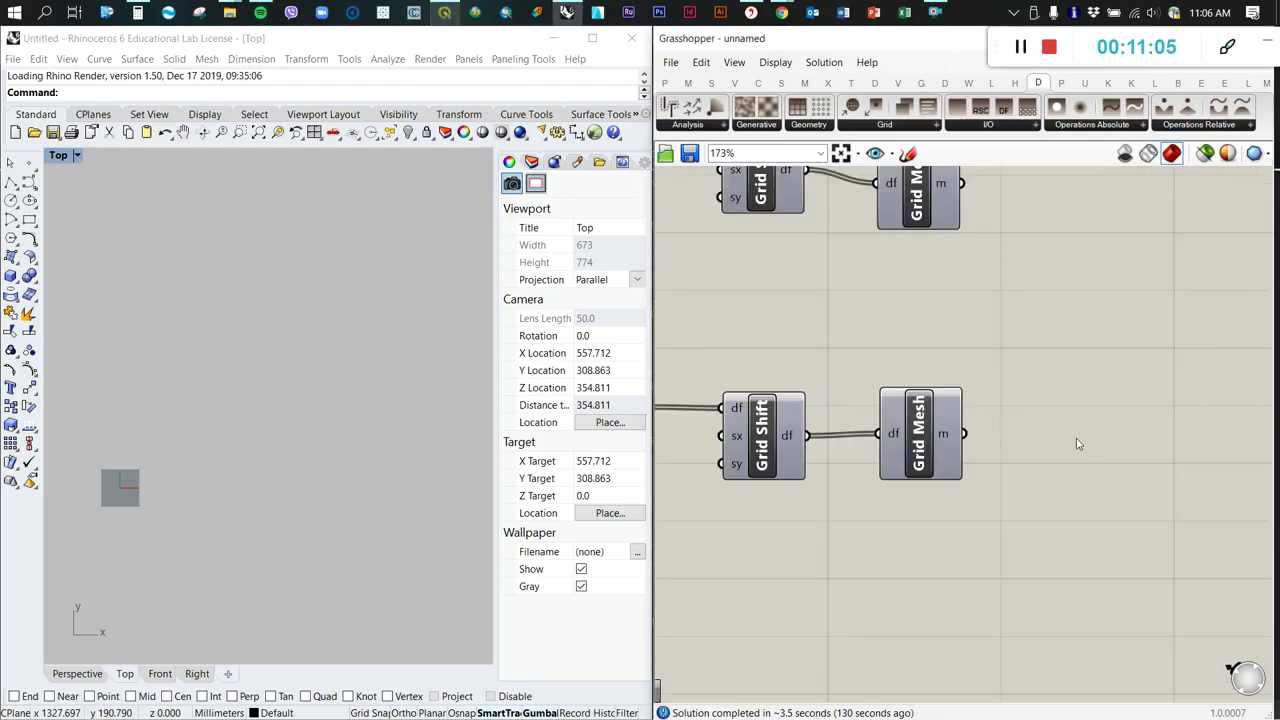
double_click(1078, 444)
text(pri)
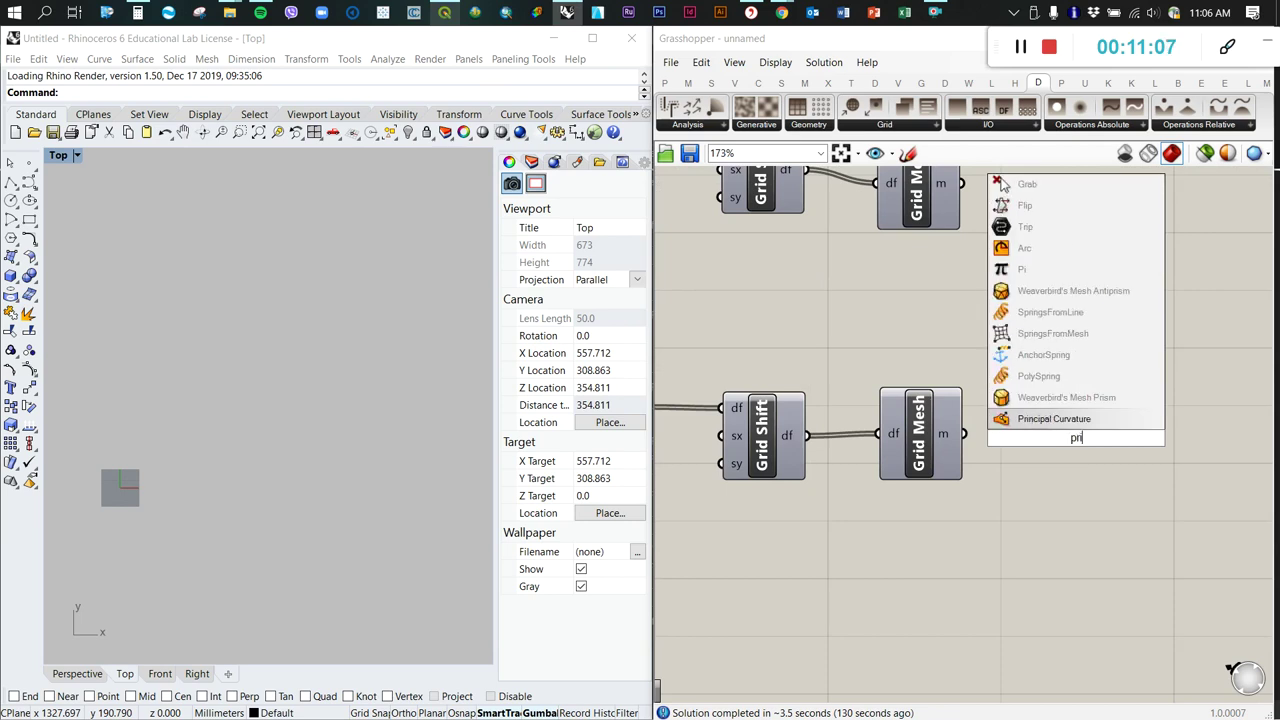
key(BackSpace)
text(e)
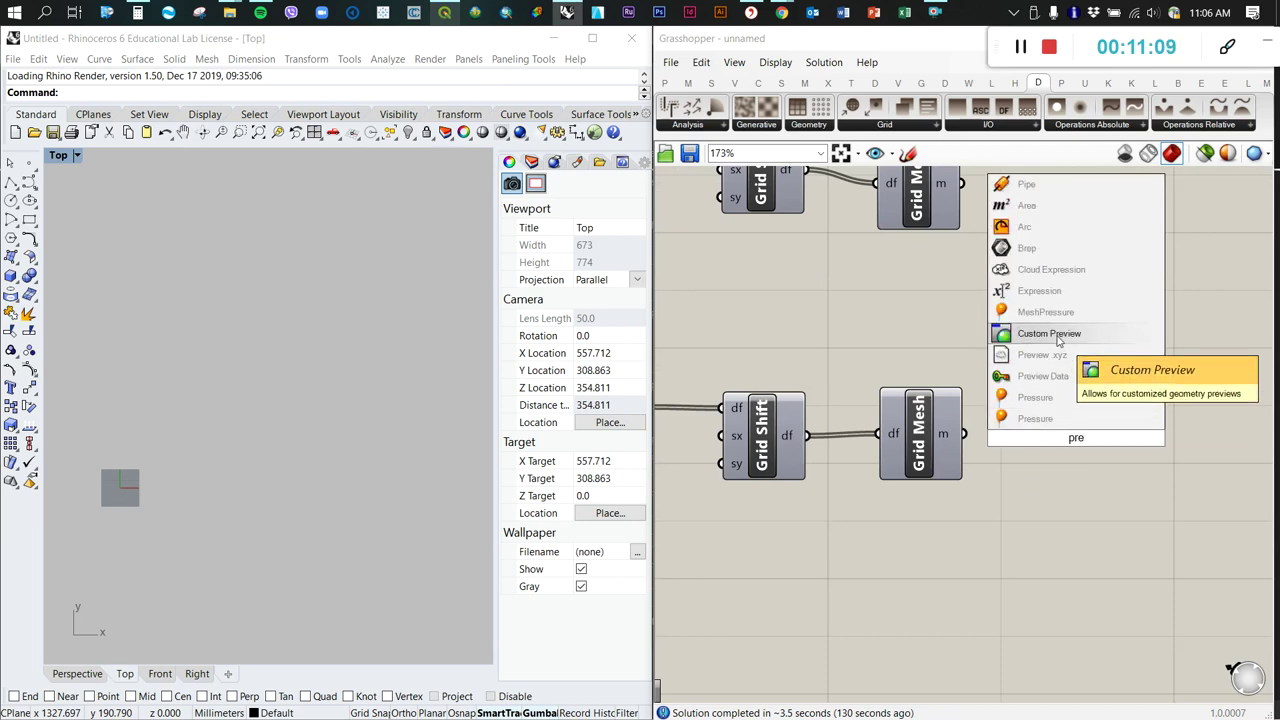
click(1020, 333)
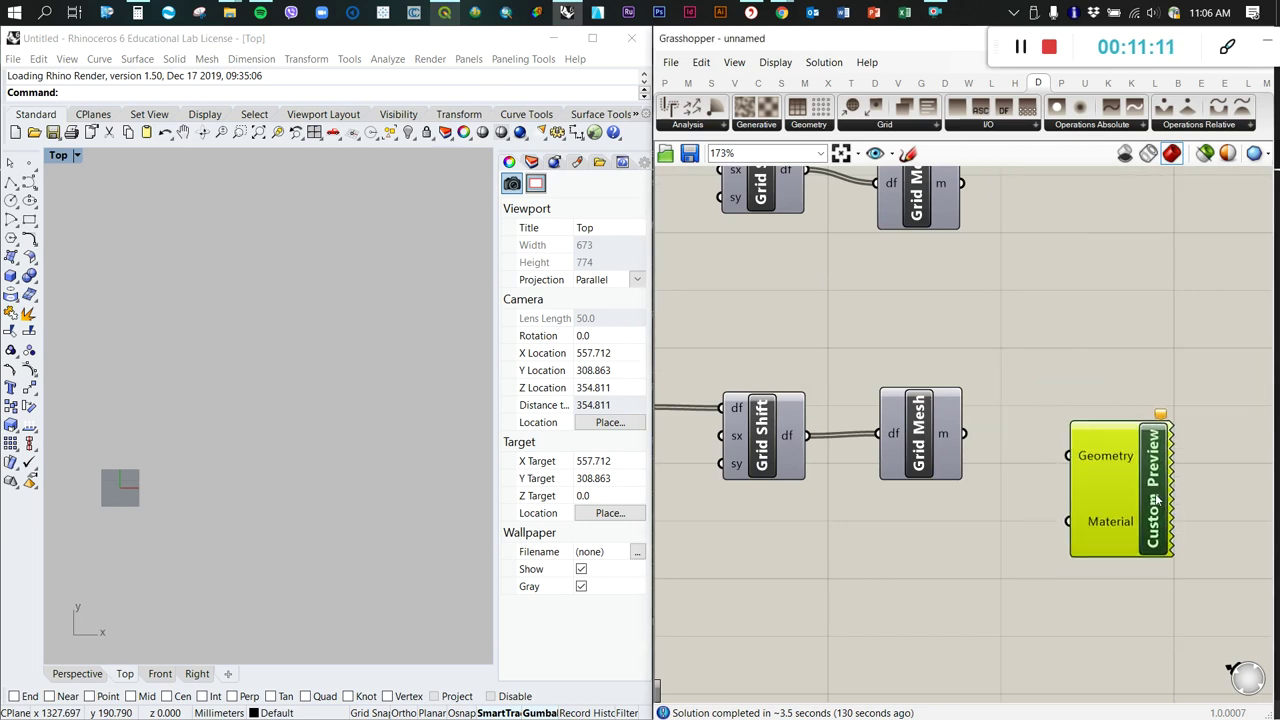
Add a Colour Swatch wired to the Custom Preview's Material and connect the ASC Grid Mesh output to its Geometry
double_click(908, 548)
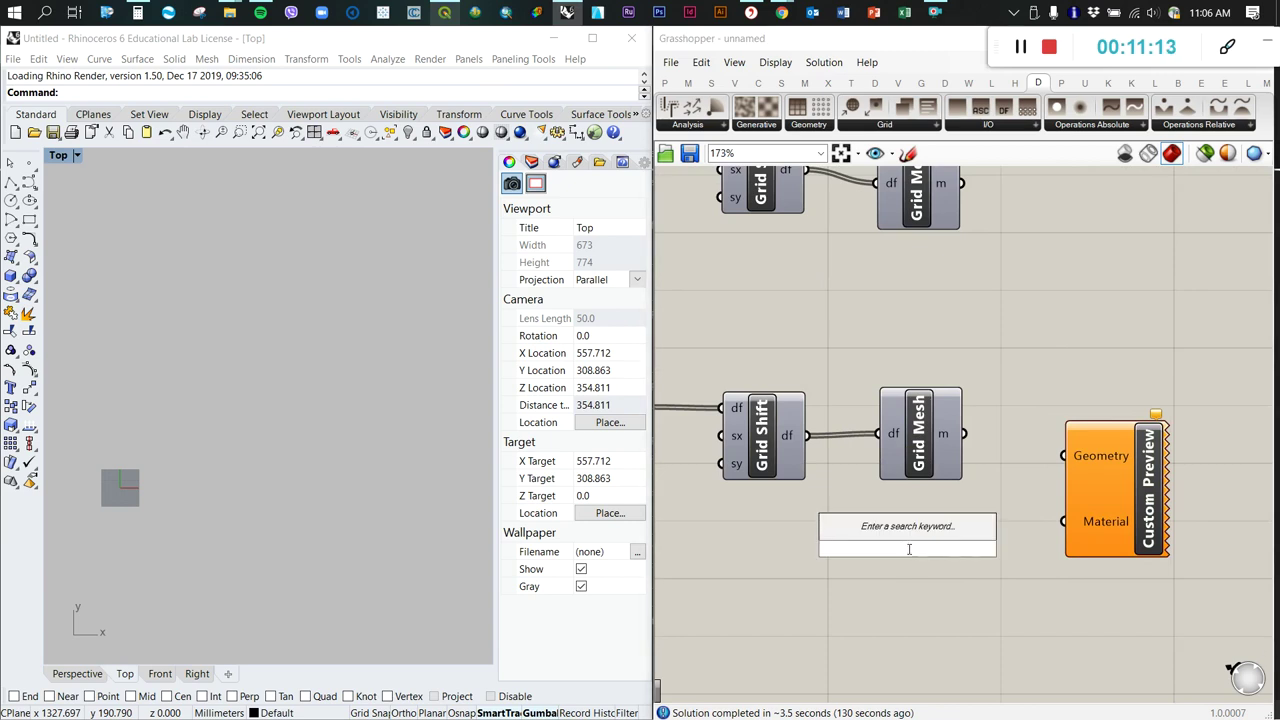
text(colo)
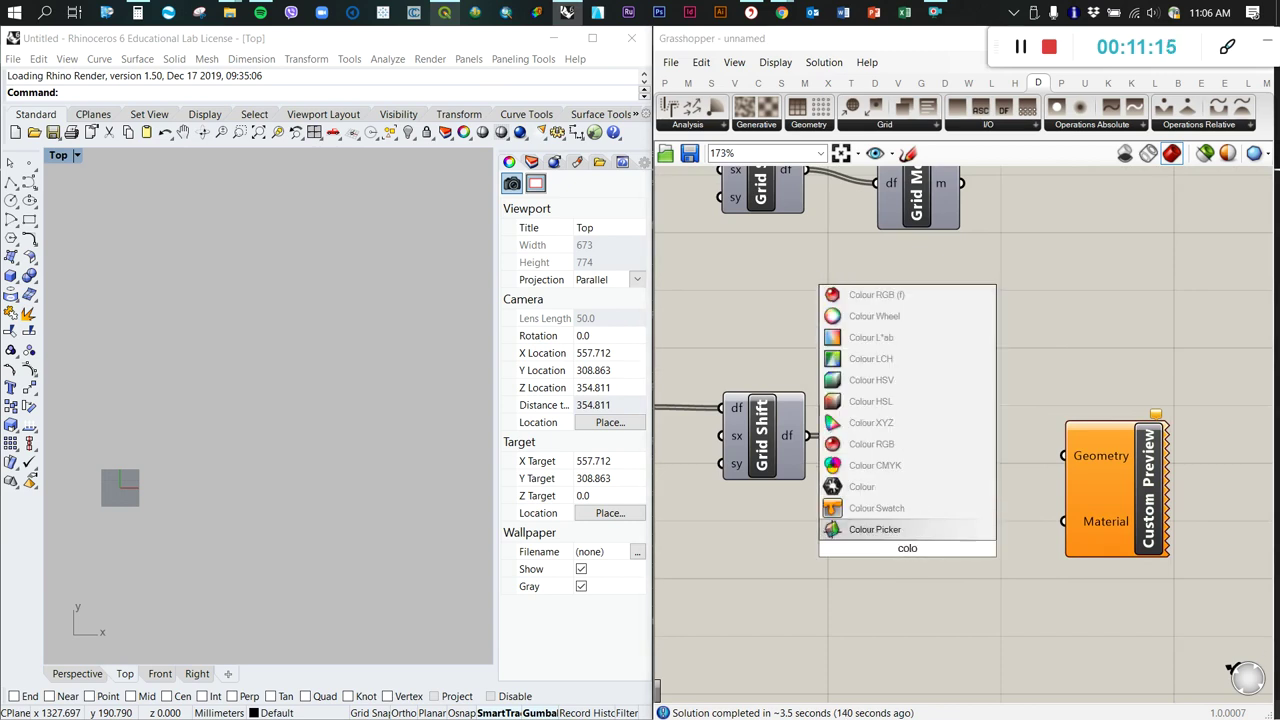
click(886, 508)
drag(981, 549, 1063, 521)
drag(964, 434, 1063, 456)
Switch to the Perspective view and set the Colour Swatch to a neutral grey with value 64
scroll(215, 380, up, 3)
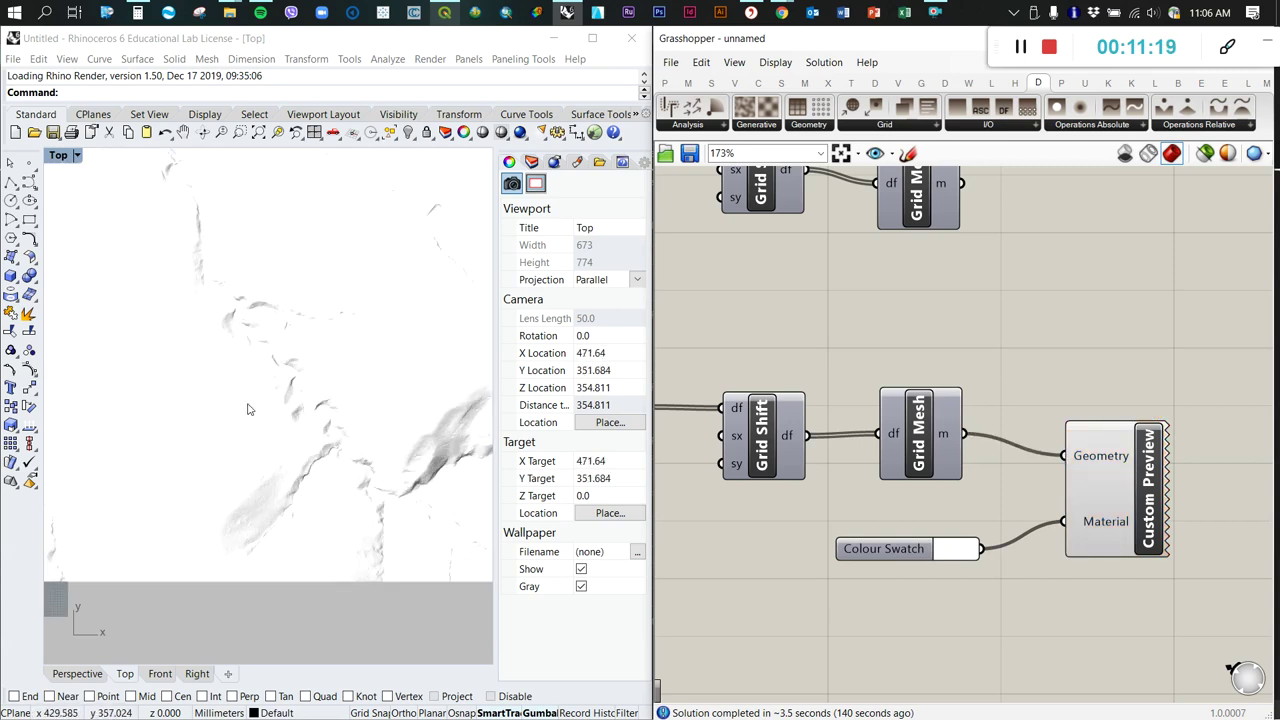
click(77, 673)
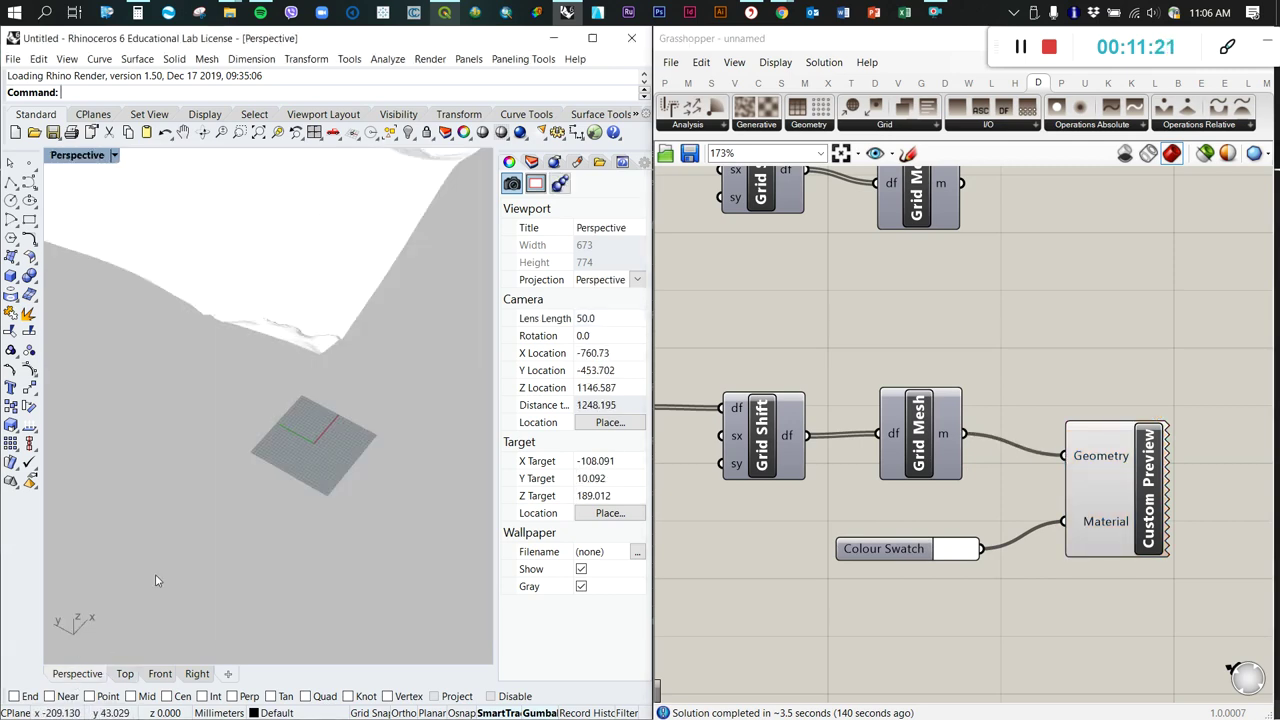
scroll(324, 363, down, 5)
scroll(324, 363, up, 6)
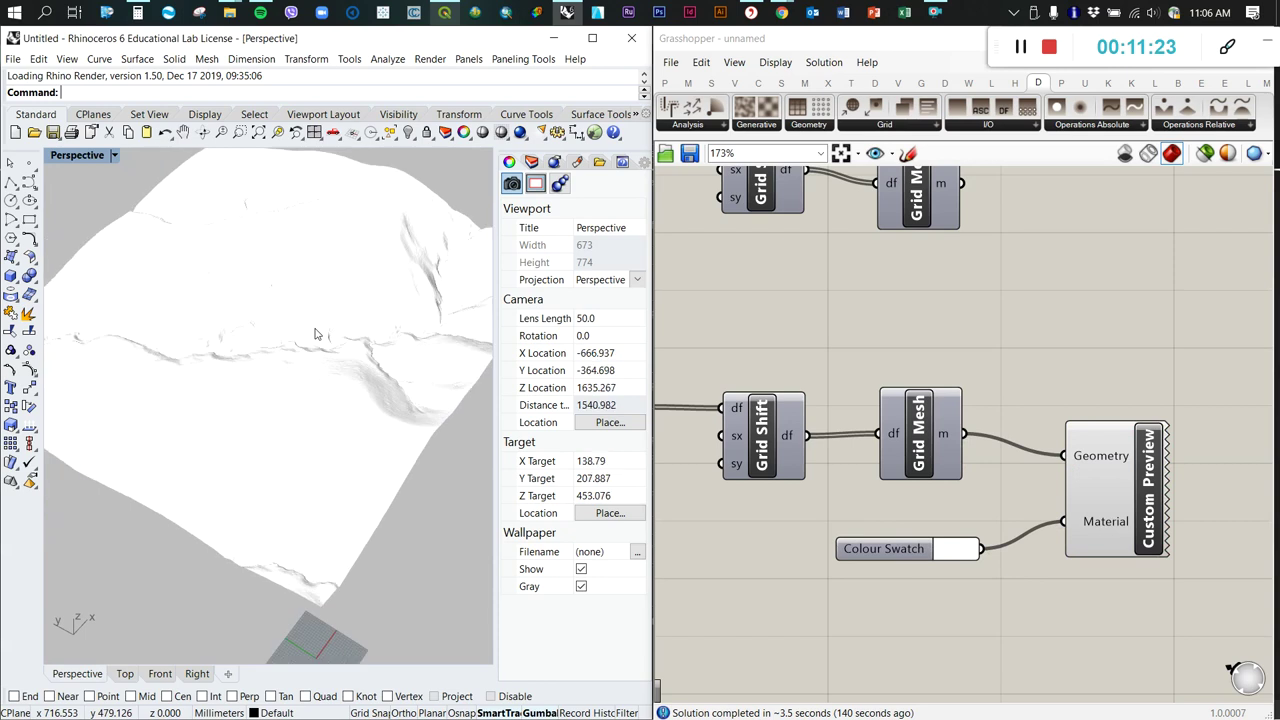
click(960, 553)
click(960, 553)
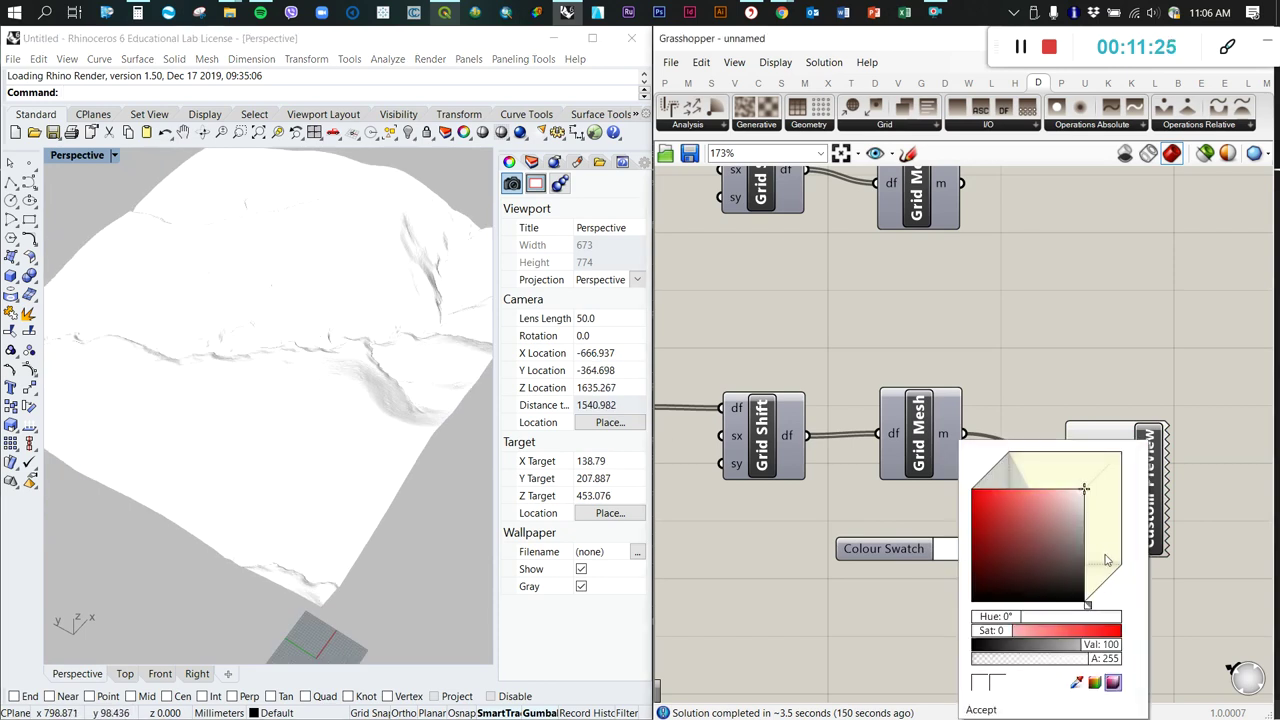
drag(1088, 501, 1090, 534)
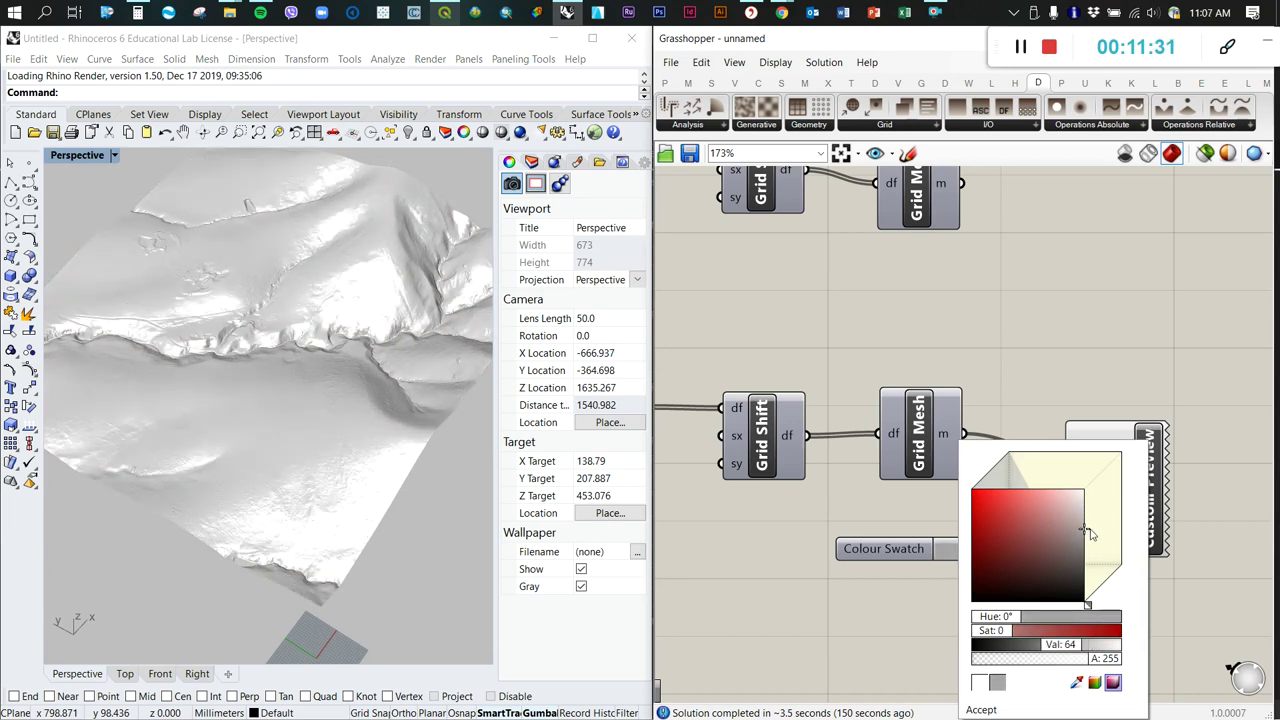
Set the Perspective viewport's display mode to Shaded and change the Colour Swatch to a lighter grey
click(110, 155)
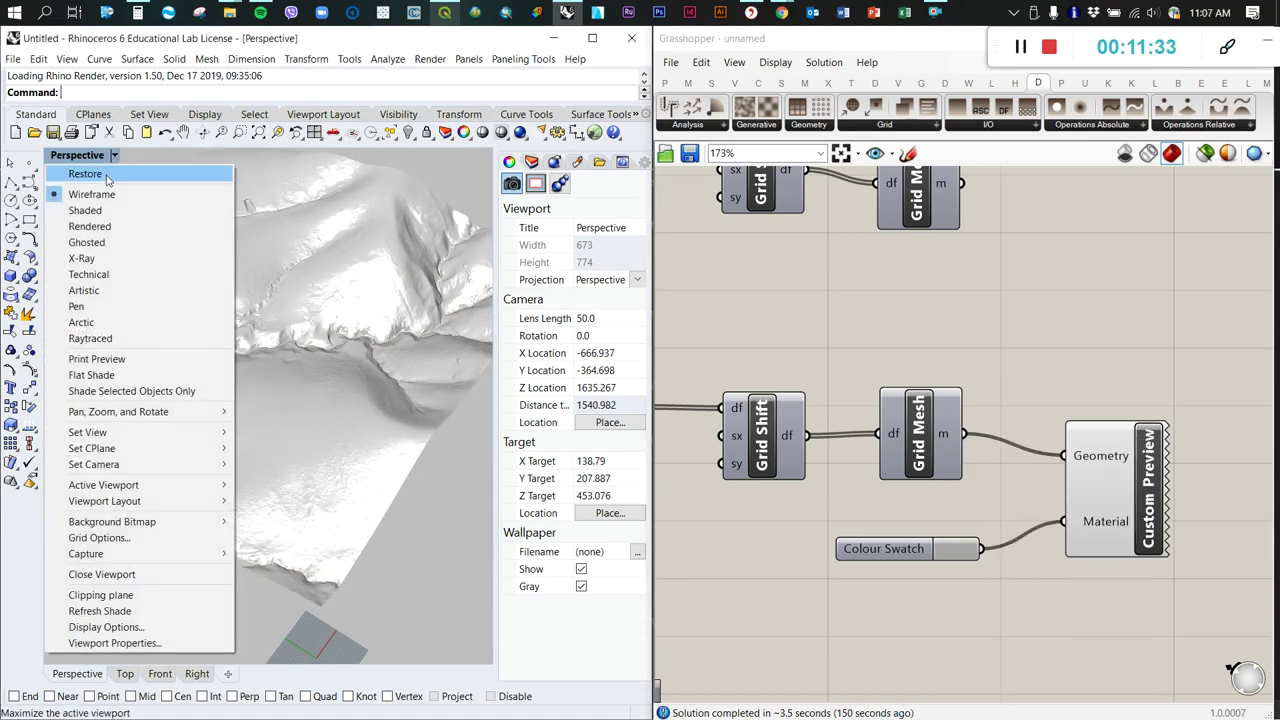
click(84, 211)
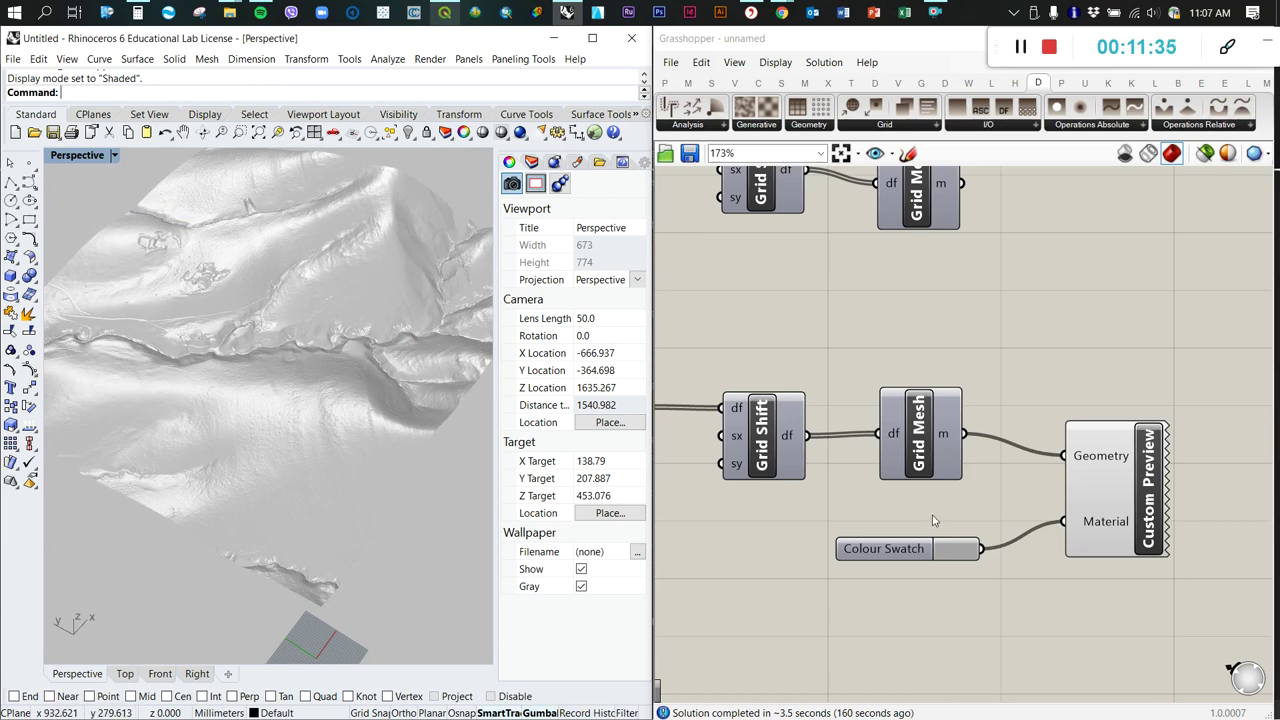
click(965, 553)
mouse_move(1089, 526)
mouse_down()
mouse_move(1088, 510)
mouse_move(1089, 521)
mouse_up()
Align the Custom Preview with the Grid Mesh output and shift the Colour Swatch slightly up towards its Material input
right_drag(300, 380, 334, 441)
scroll(334, 441, down, 3)
scroll(241, 483, up, 6)
scroll(241, 483, up, 3)
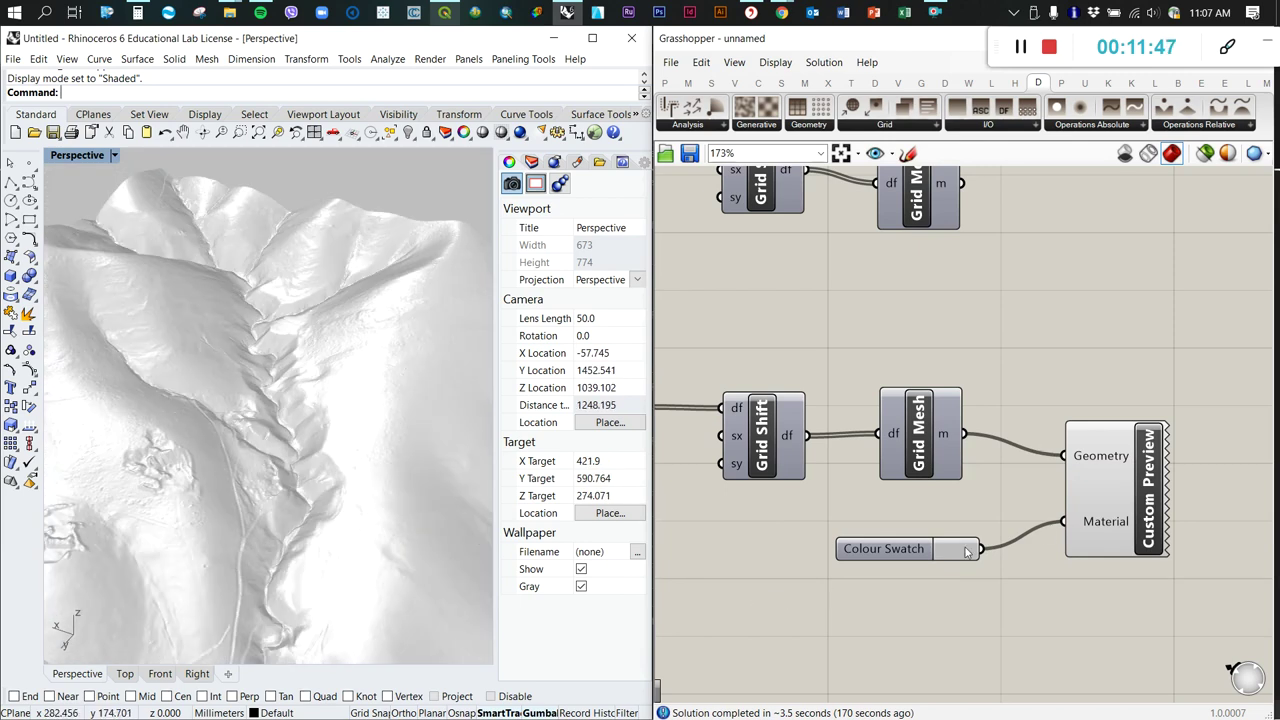
drag(966, 551, 977, 529)
drag(1100, 514, 1110, 493)
Examine the shaded ASC terrain mesh from several angles and distances in the Perspective view, with the Custom Preview deselected
scroll(300, 380, down, 15)
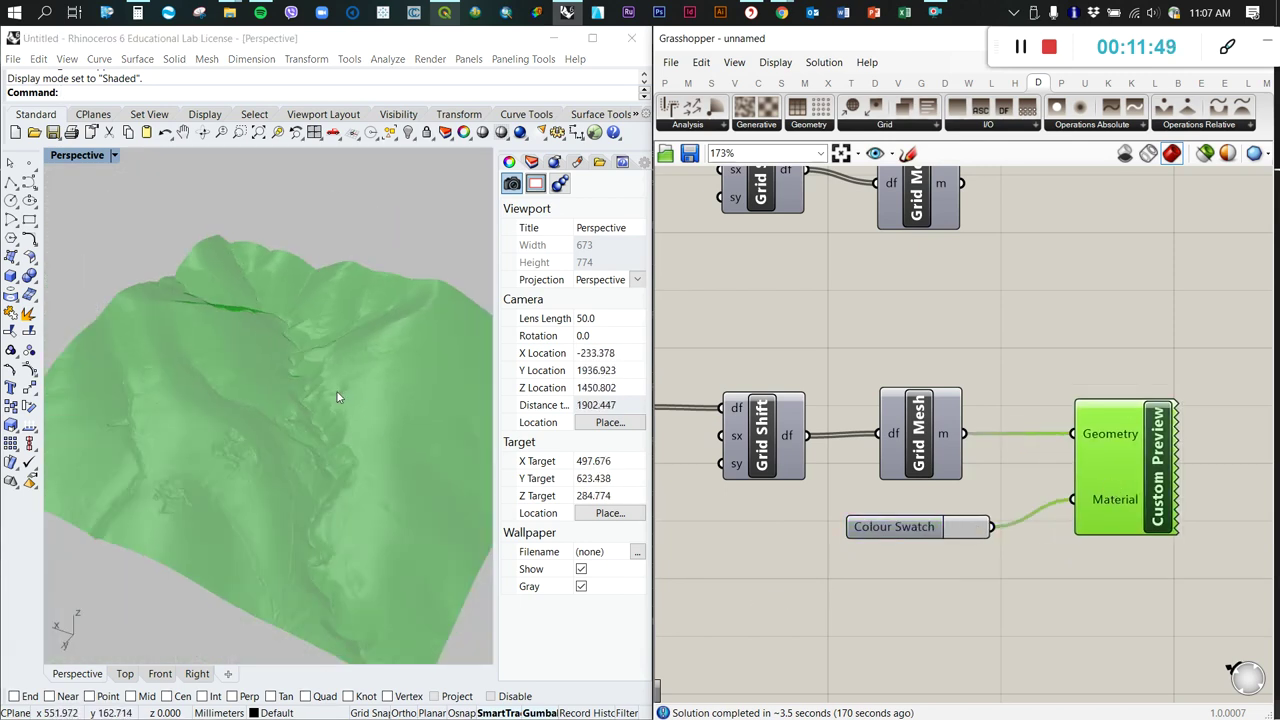
right_drag(300, 380, 369, 514)
scroll(369, 424, up, 10)
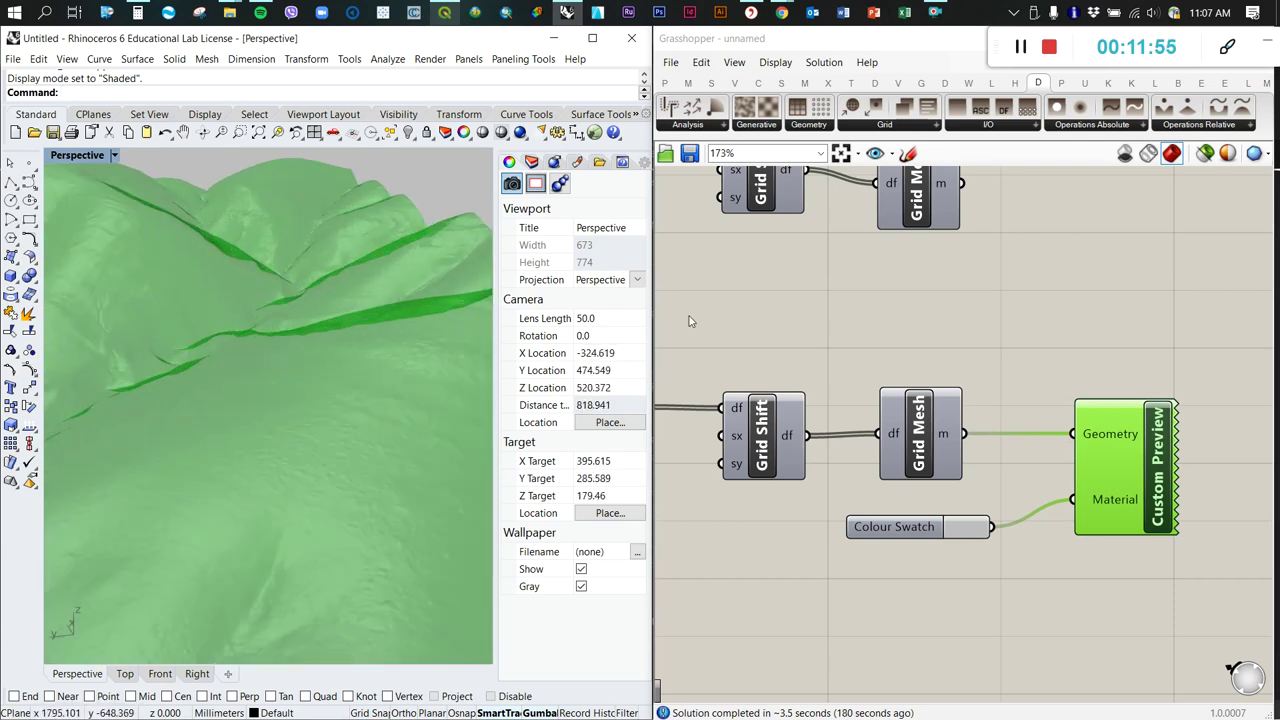
click(1142, 354)
scroll(955, 400, down, 5)
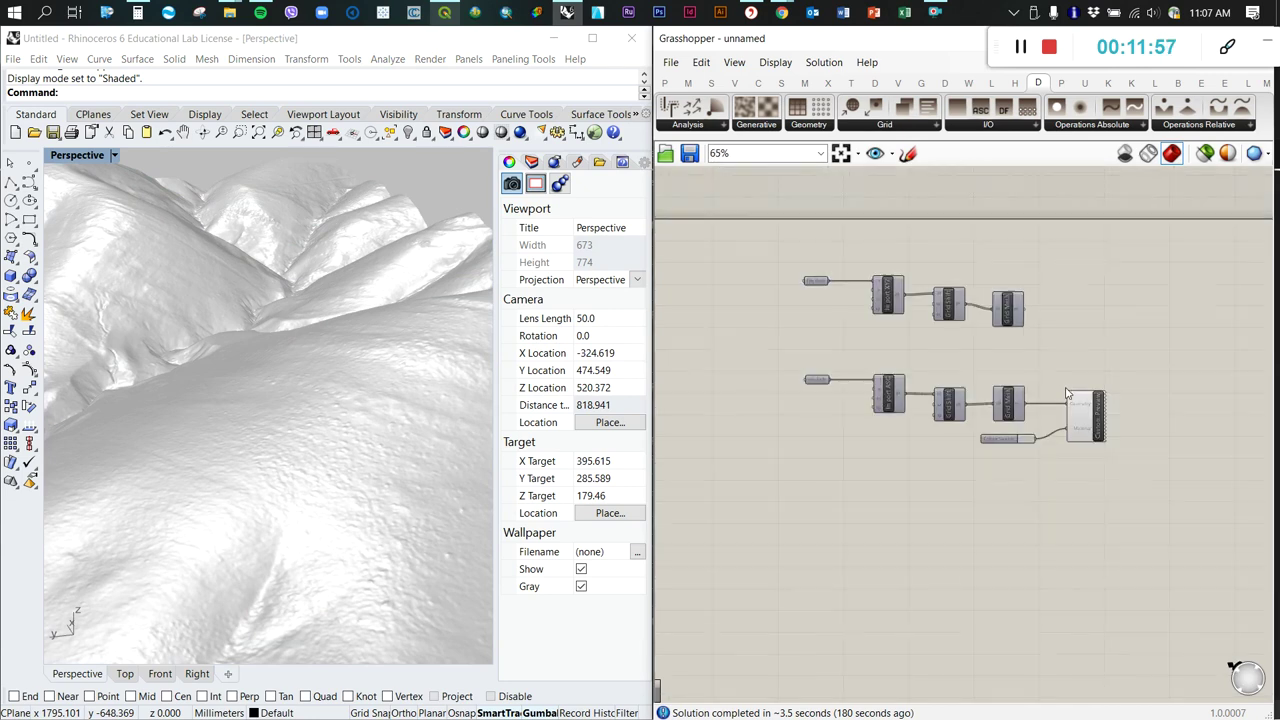
scroll(330, 381, down, 4)
scroll(314, 420, down, 3)
right_drag(291, 400, 209, 426)
scroll(209, 426, up, 12)
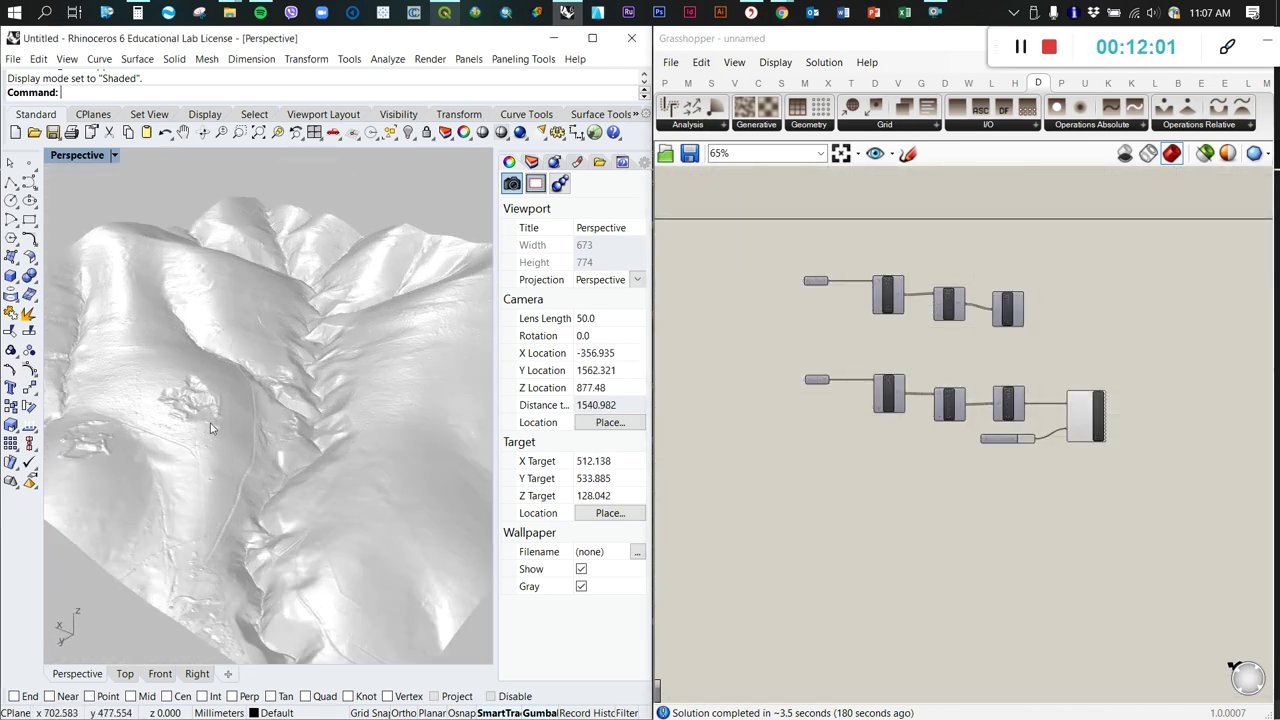
Bake the Grid Mesh of the ASC terrain to the Default layer with the default attributes
scroll(294, 457, down, 3)
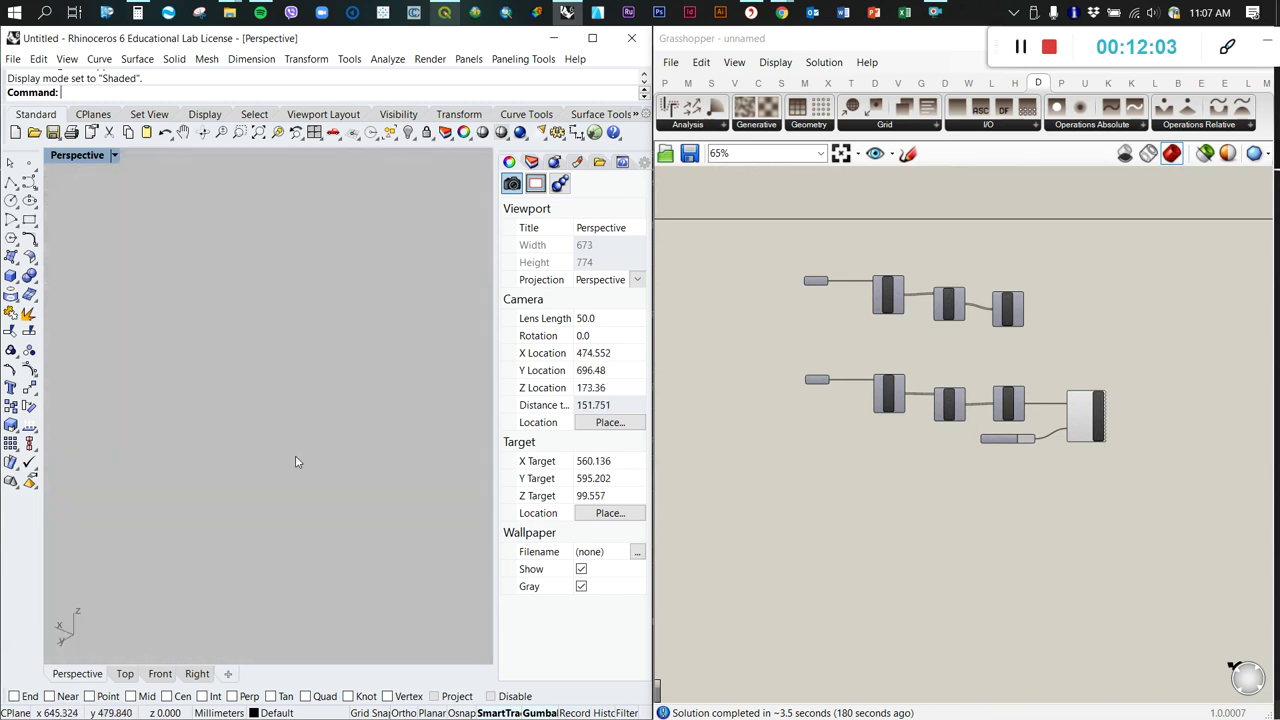
scroll(251, 403, down, 9)
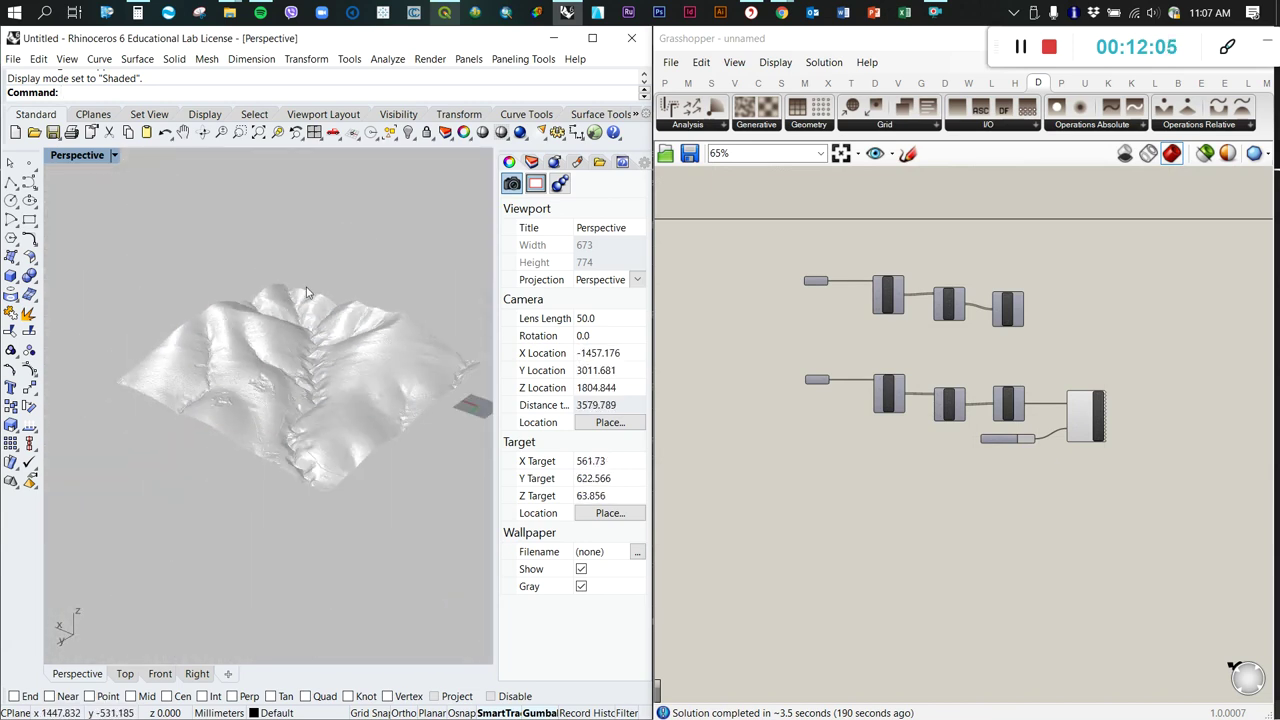
click(1083, 425)
scroll(1083, 425, up, 3)
click(1088, 420)
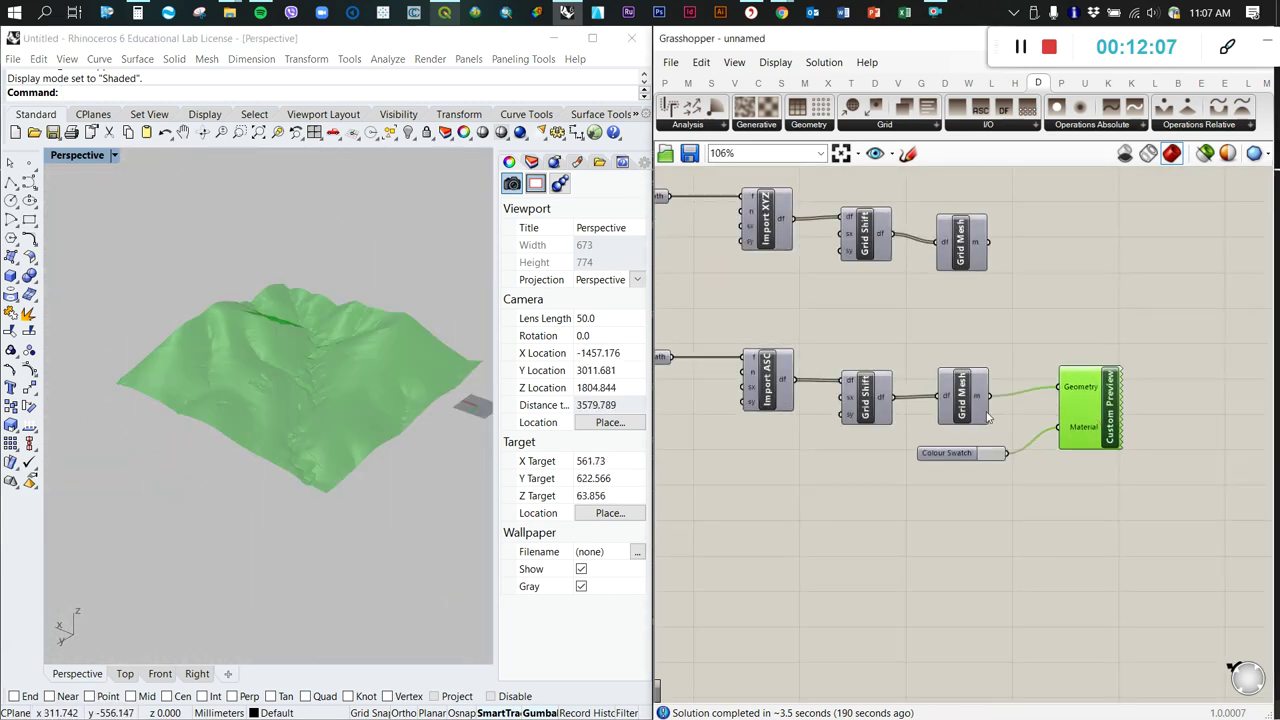
click(1012, 348)
right_click(966, 398)
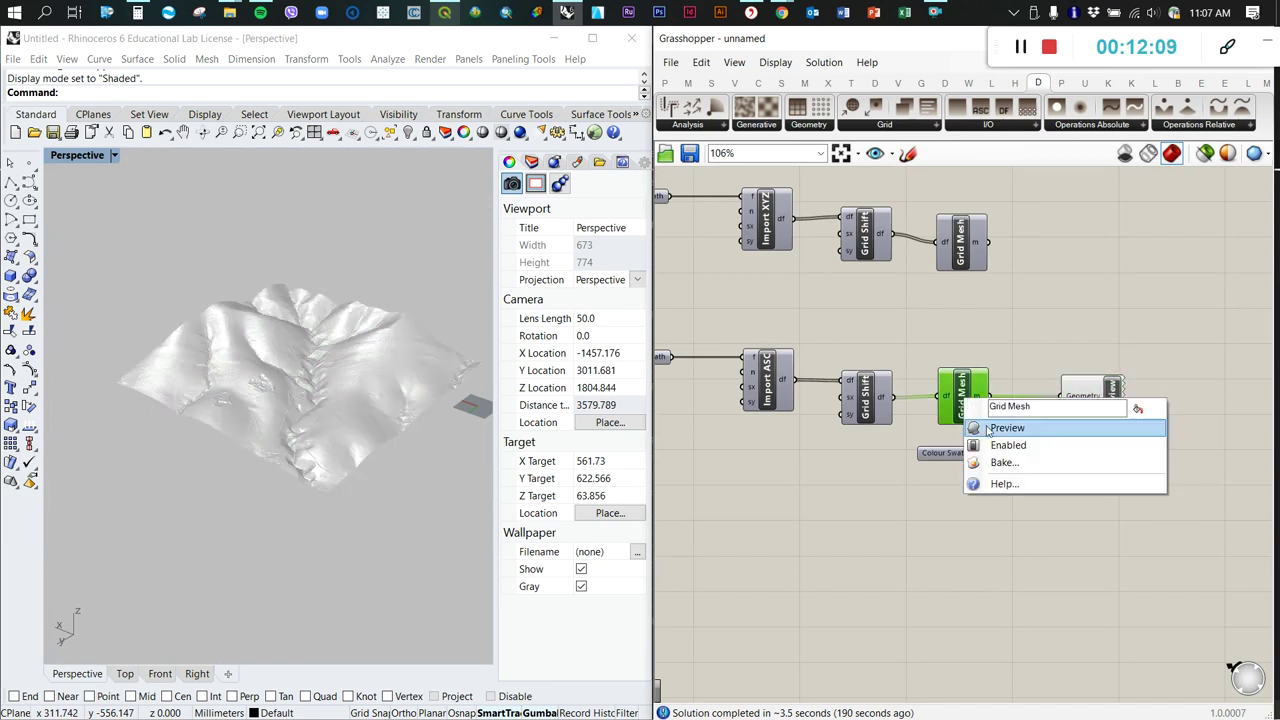
click(1001, 468)
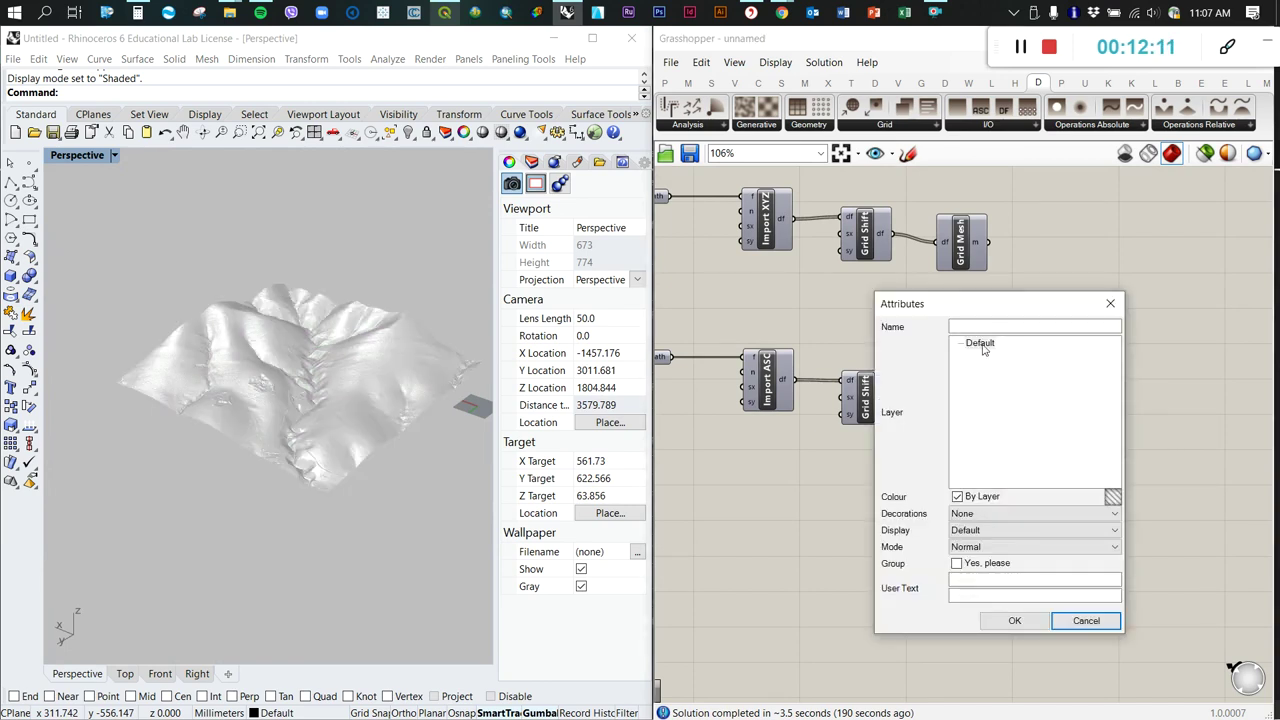
click(1015, 621)
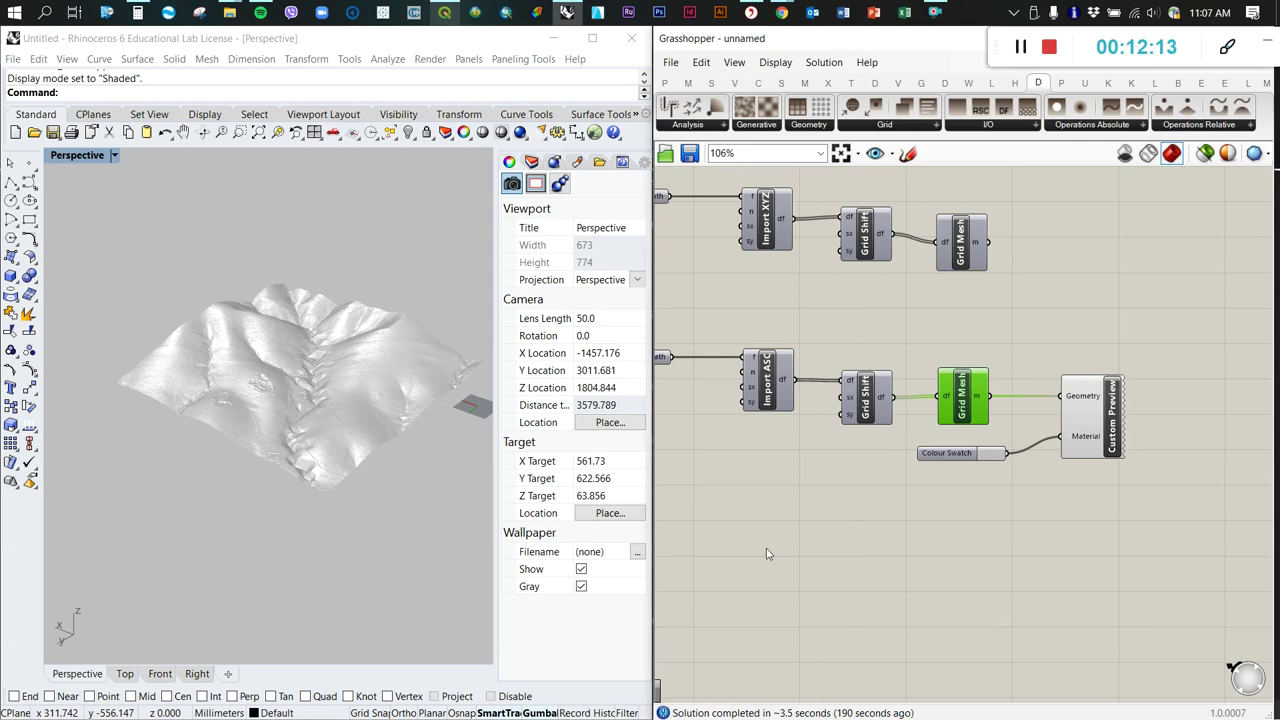
Show the document's layers and examine the density of the baked terrain mesh's wireframe up close
click(532, 162)
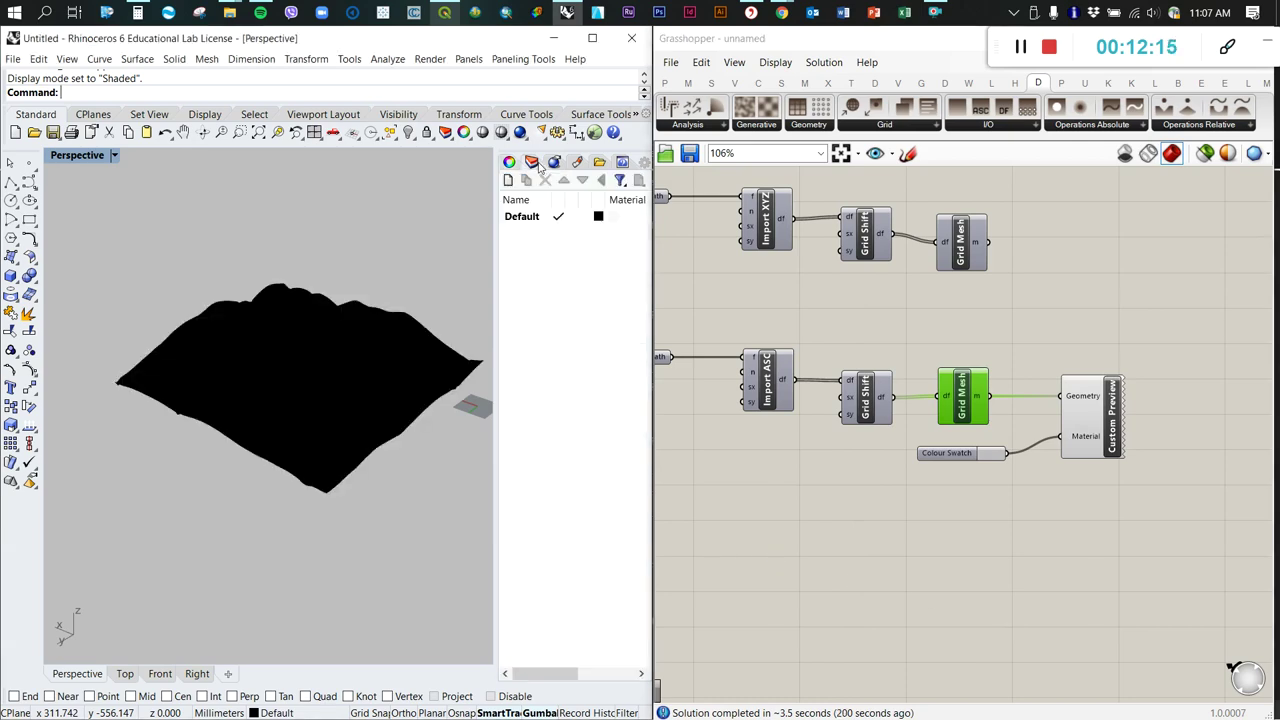
scroll(322, 378, up, 3)
scroll(296, 490, up, 6)
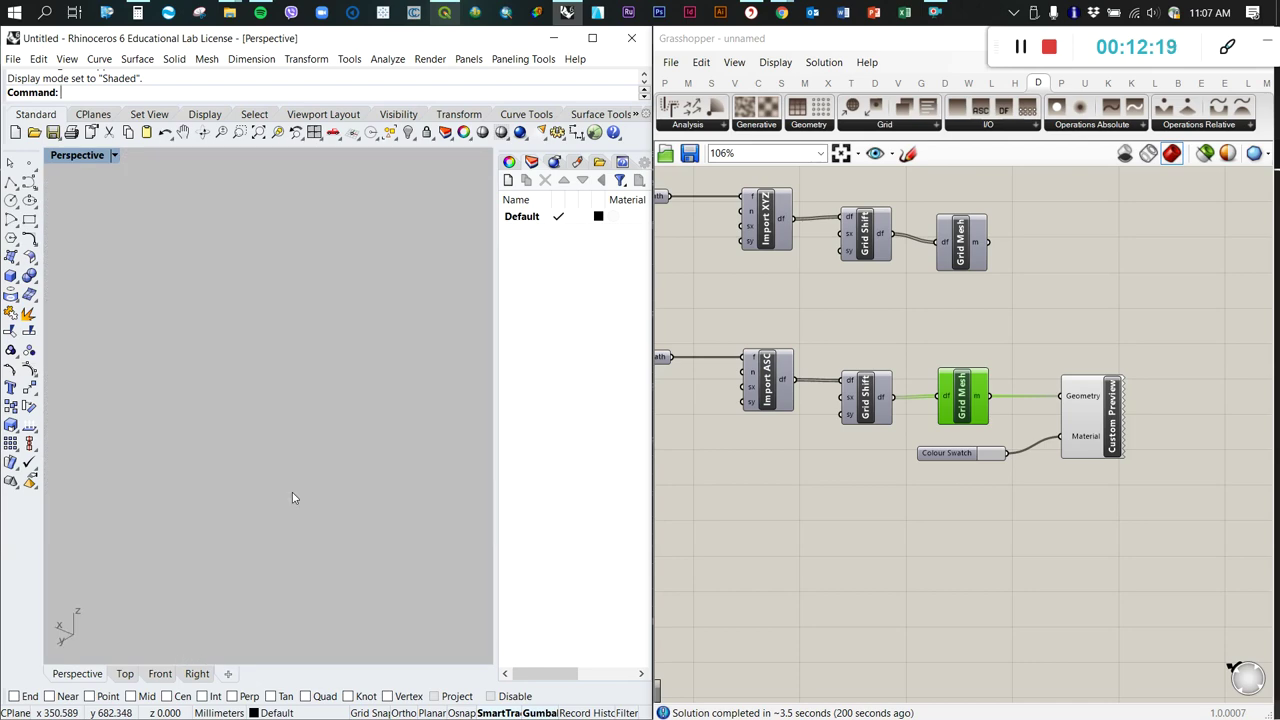
scroll(292, 498, down, 2)
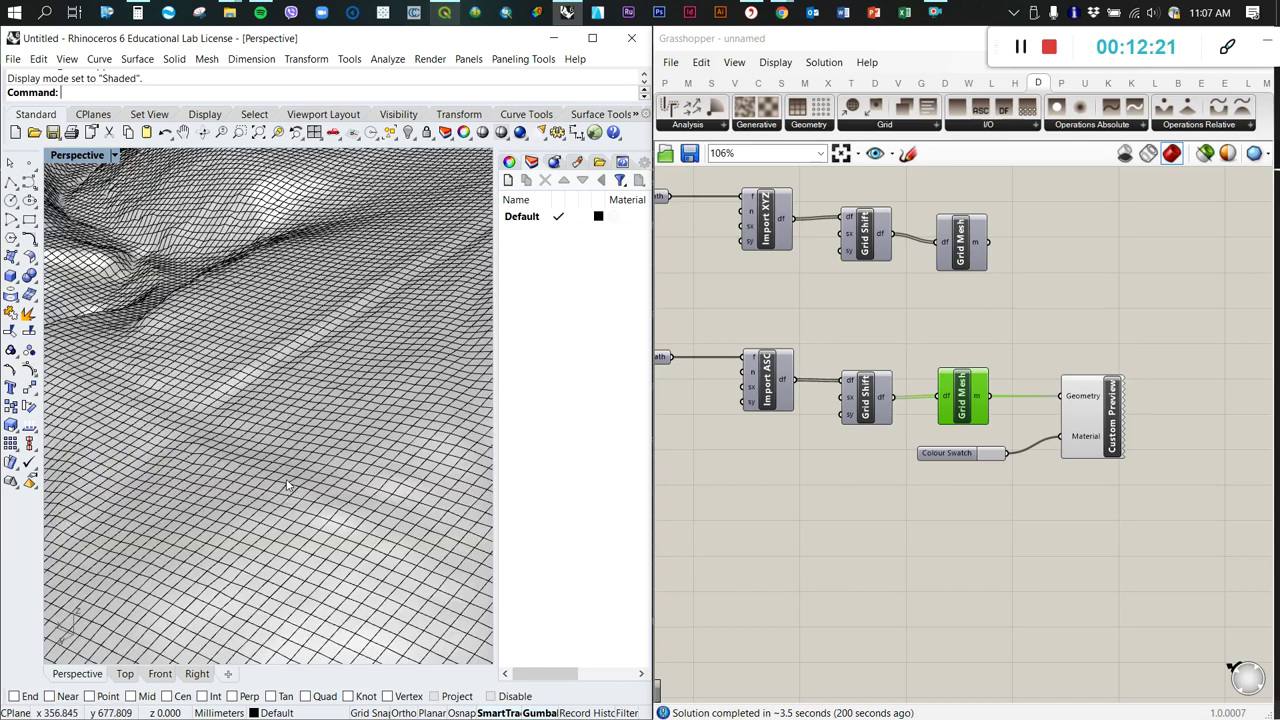
scroll(287, 485, down, 2)
scroll(287, 485, up, 3)
scroll(287, 485, down, 2)
scroll(291, 411, down, 2)
Delete the baked full-resolution terrain mesh from the Perspective view
click(305, 402)
key(Delete)
scroll(282, 398, down, 3)
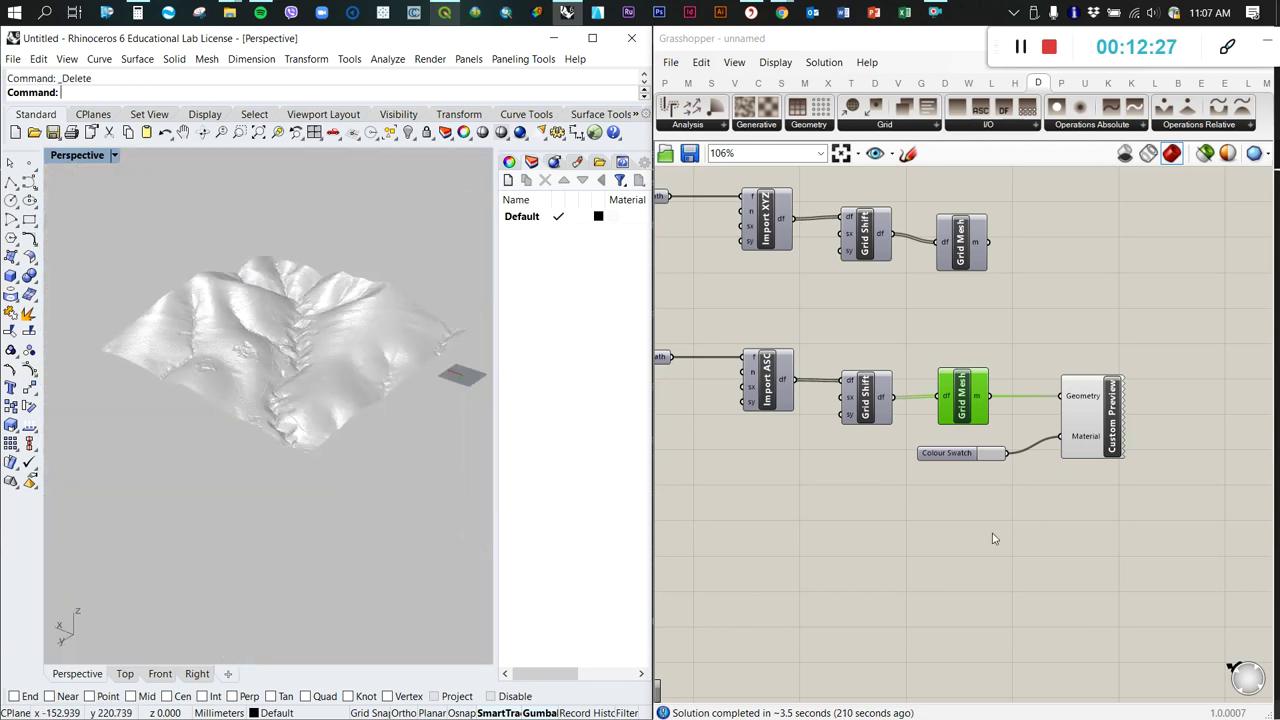
Add a Number Slider with value 2 beside Import ASC and connect it to the n input
scroll(1000, 531, down, 3)
scroll(894, 449, up, 5)
scroll(894, 408, up, 4)
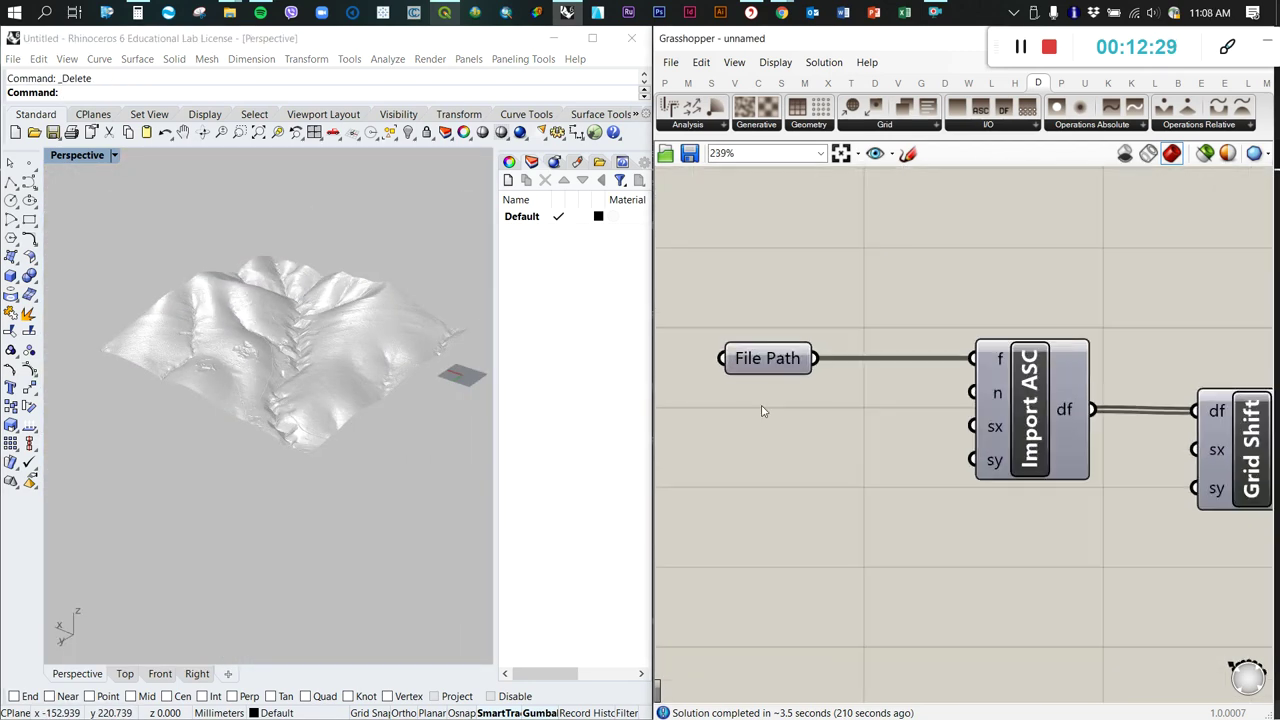
double_click(765, 405)
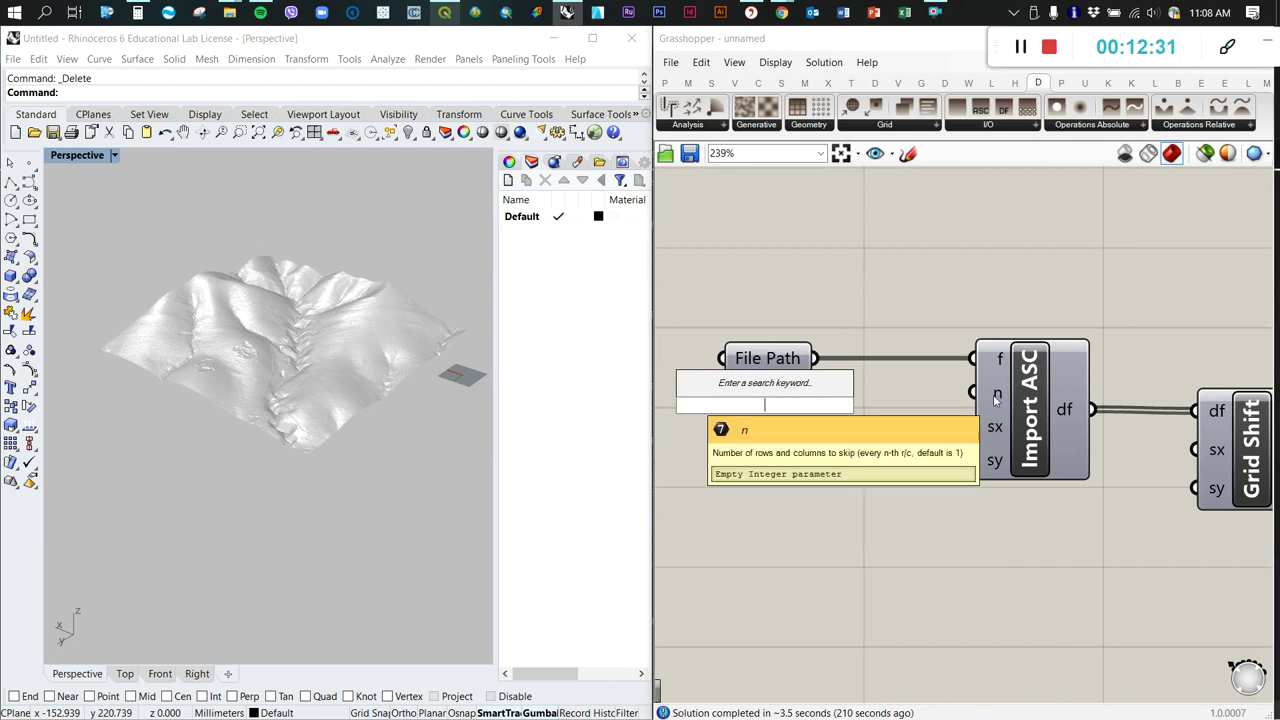
text(slider)
key(Return)
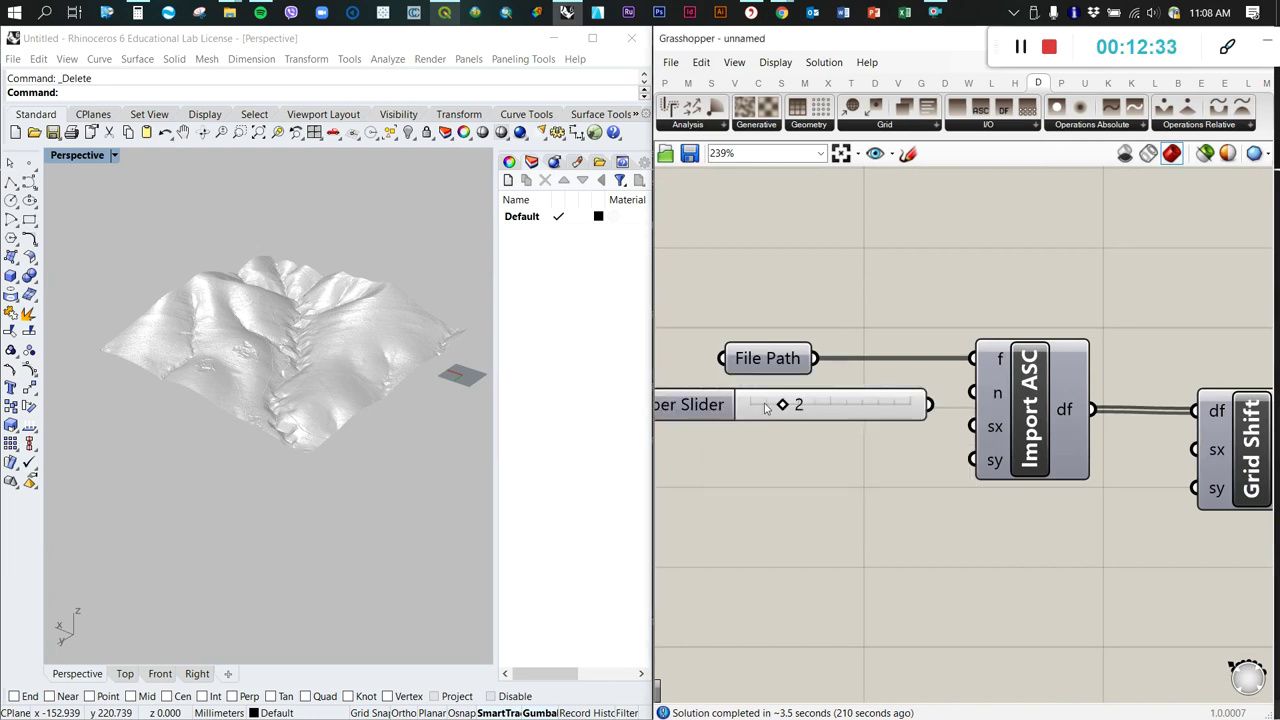
drag(932, 406, 972, 396)
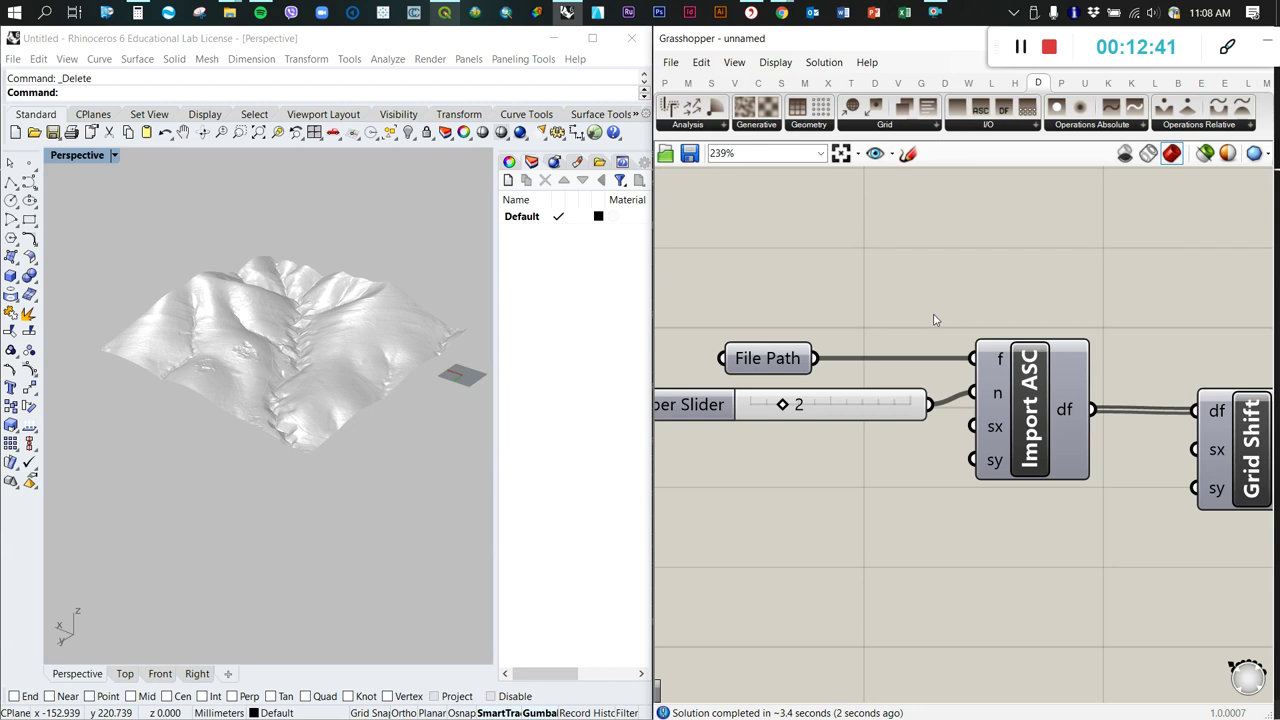
Bake the ASC Grid Mesh with every second row and column to the Default layer, keeping the default attributes
scroll(935, 320, down, 3)
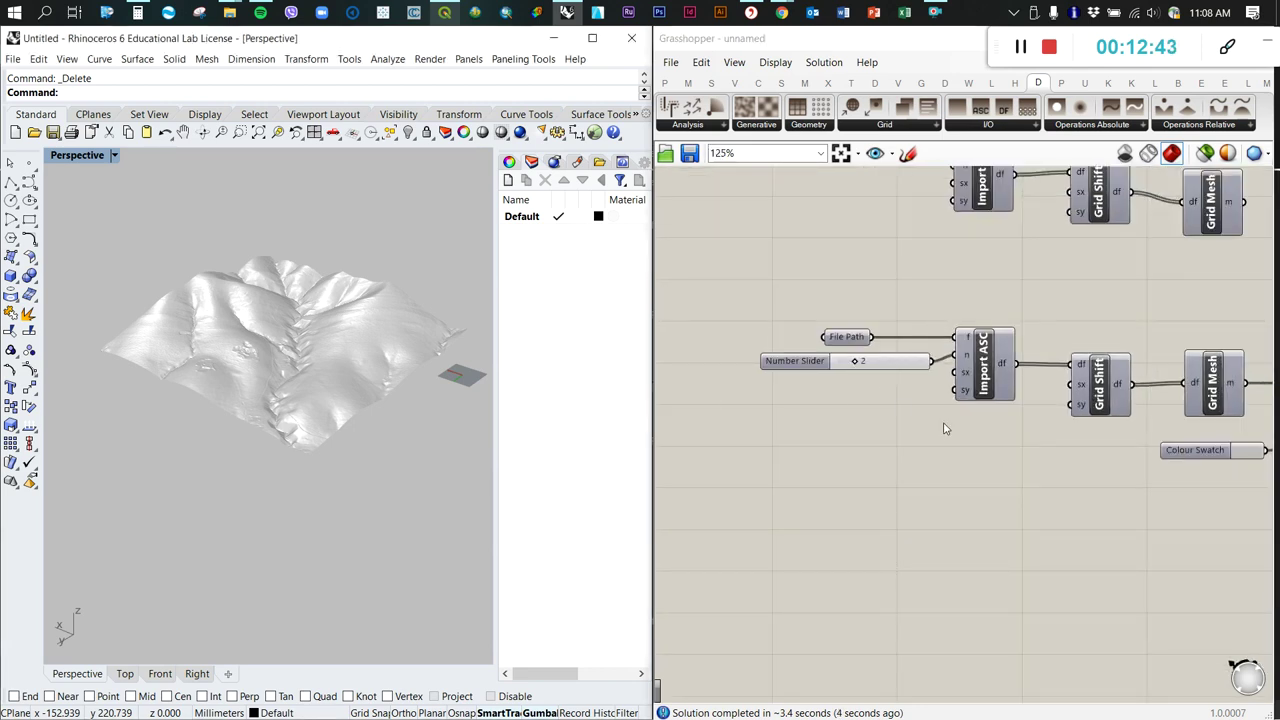
right_click(1212, 390)
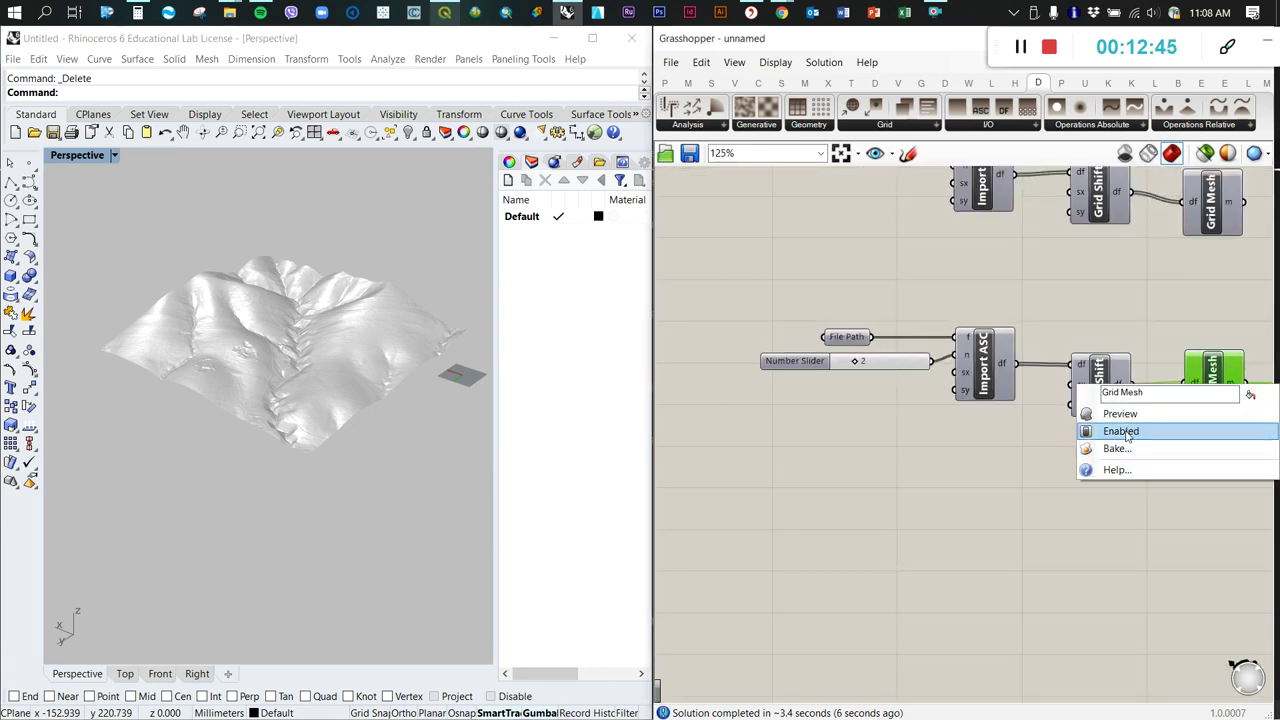
click(1118, 449)
click(1135, 601)
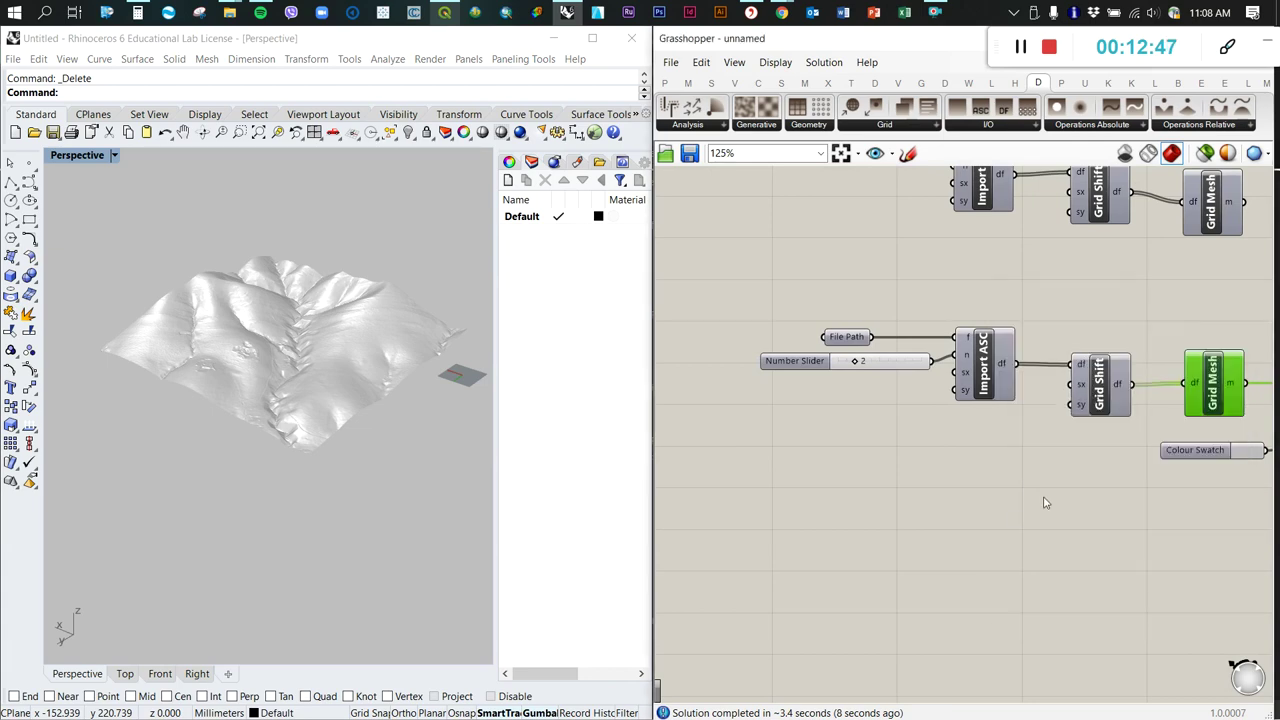
Check the baked mesh's grid up close and move the mesh aside, clear of the previewed terrain
scroll(290, 420, up, 10)
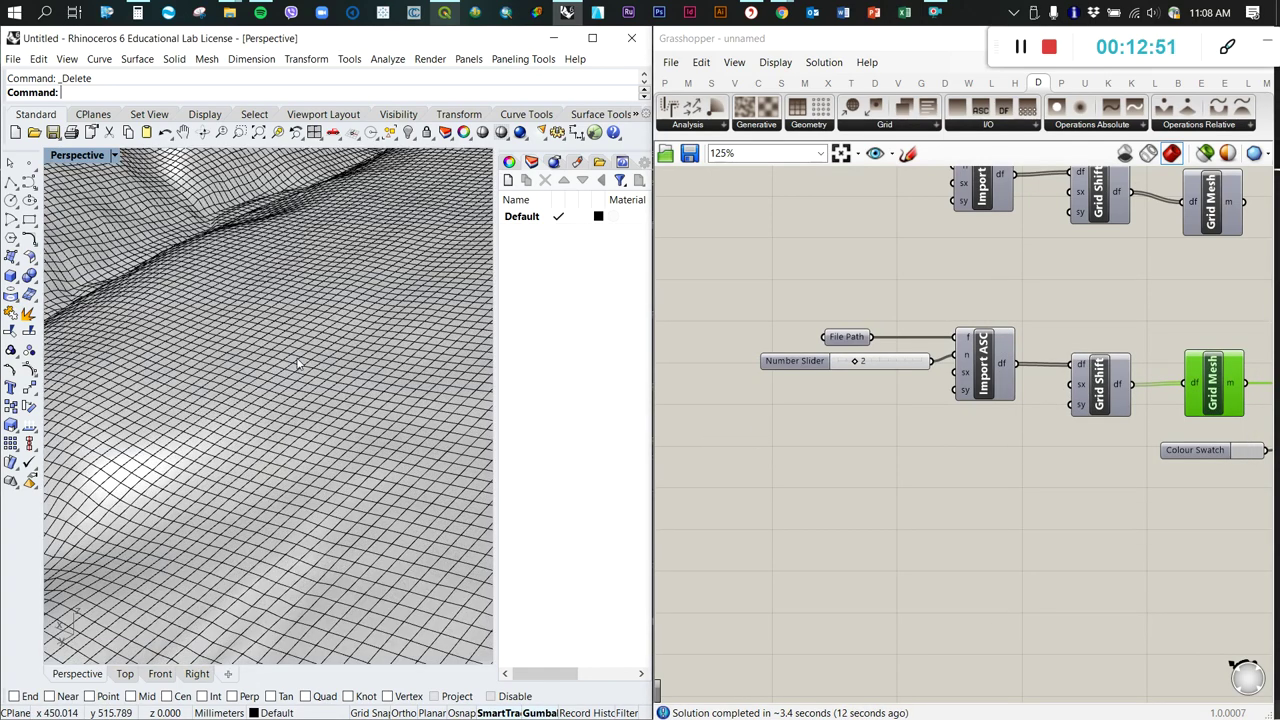
click(300, 366)
click(954, 440)
scroll(400, 369, down, 5)
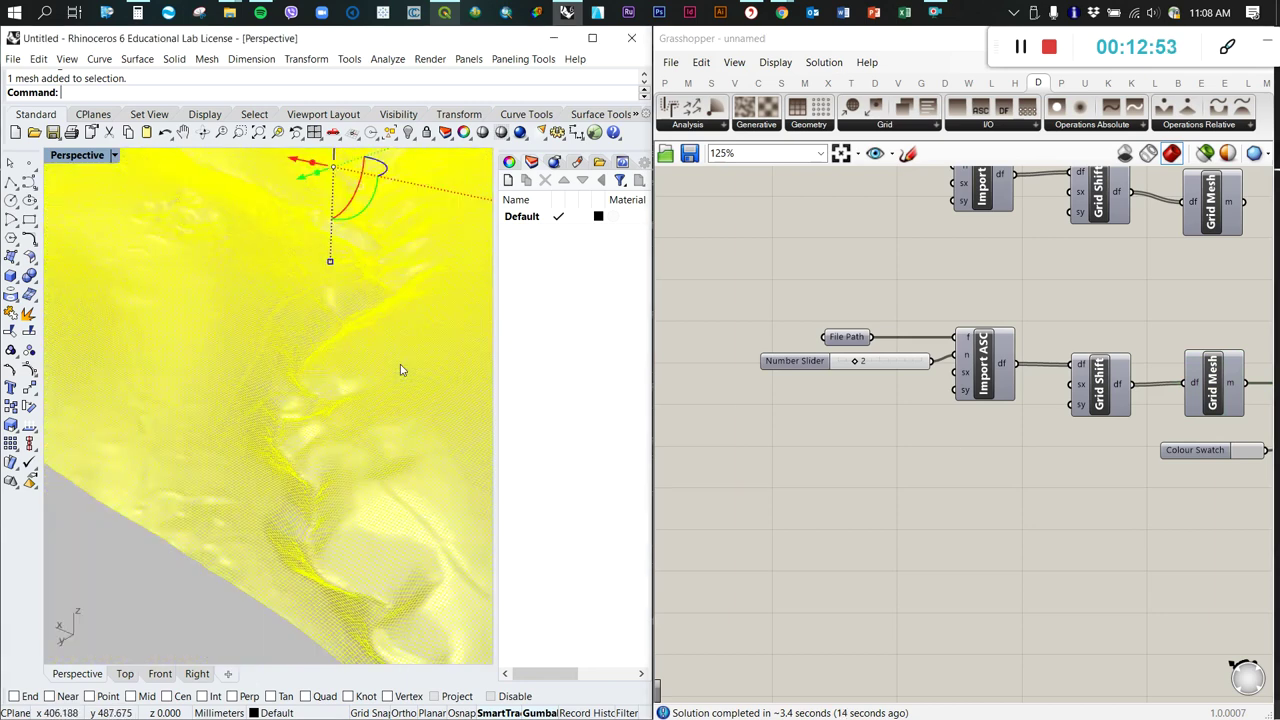
scroll(311, 406, down, 3)
drag(311, 406, 306, 468)
click(433, 471)
Set the Number Slider feeding the n input of Import ASC to 5
scroll(863, 367, up, 4)
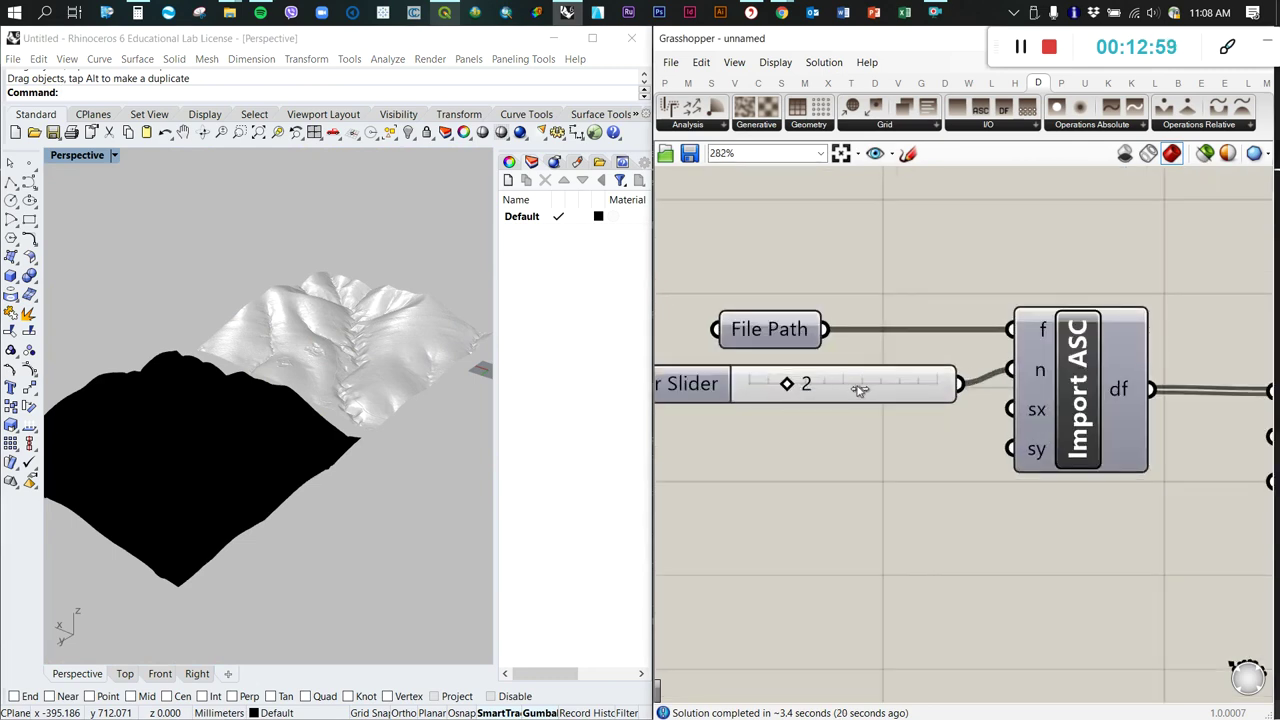
scroll(846, 386, up, 1)
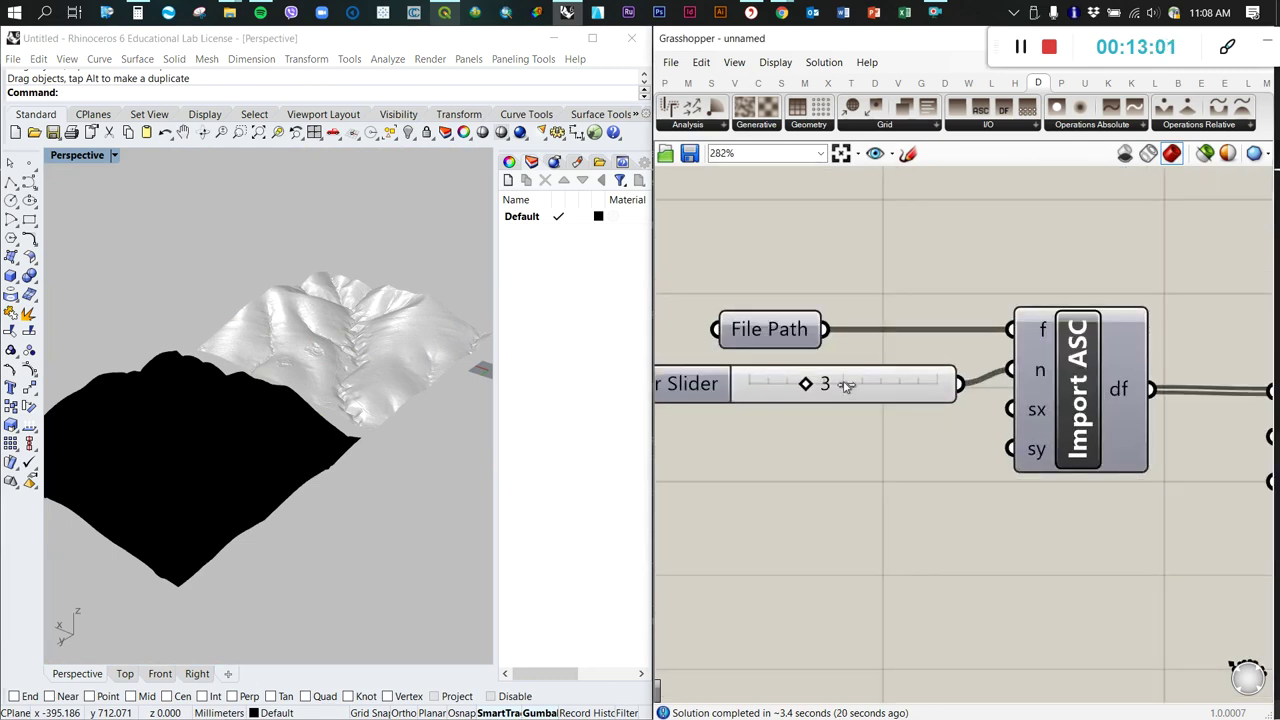
scroll(846, 386, up, 2)
scroll(731, 436, down, 5)
Bake the coarser ASC Grid Mesh with the default attributes and compare its grid with the mesh baked before
click(1010, 432)
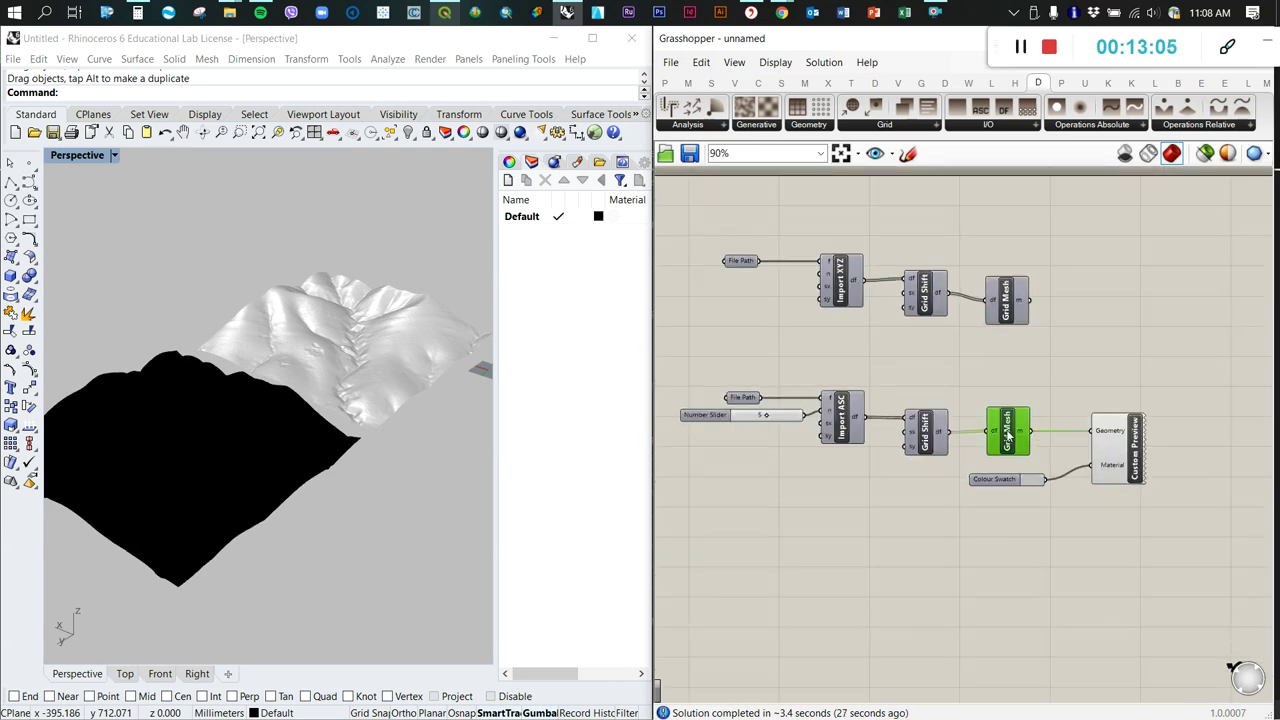
right_click(1012, 430)
click(1037, 497)
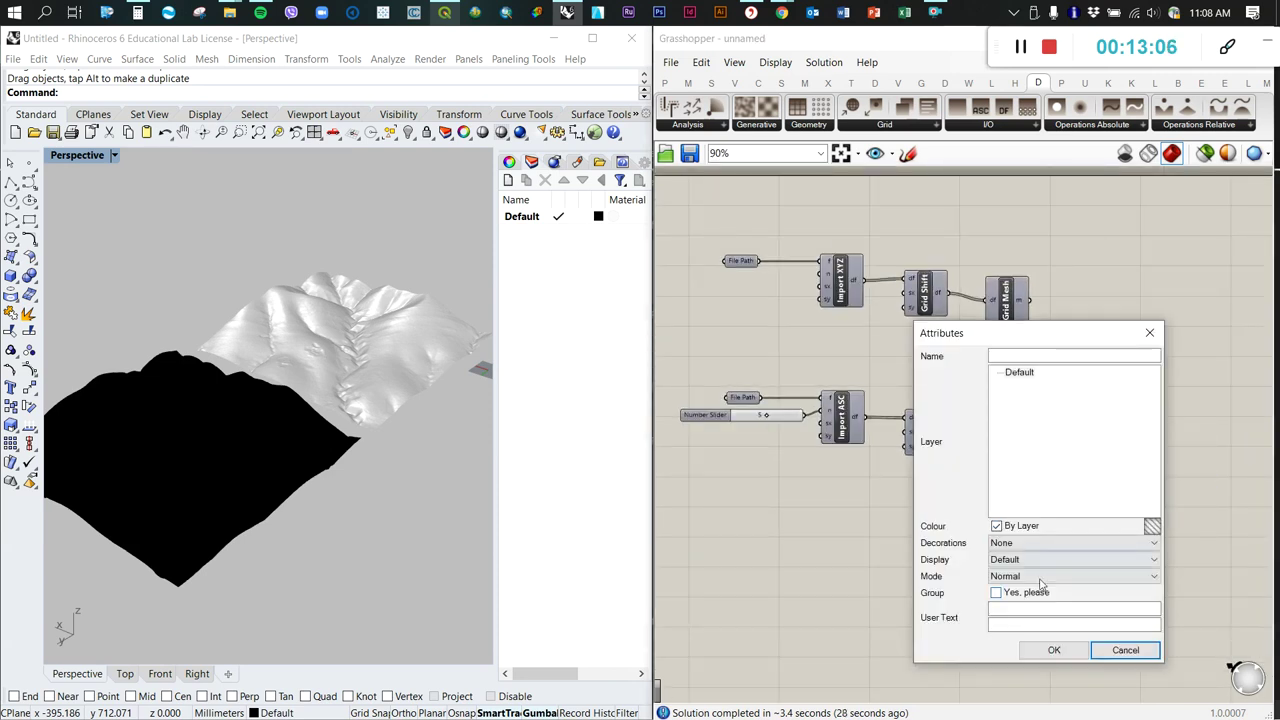
click(1054, 650)
scroll(367, 425, up, 4)
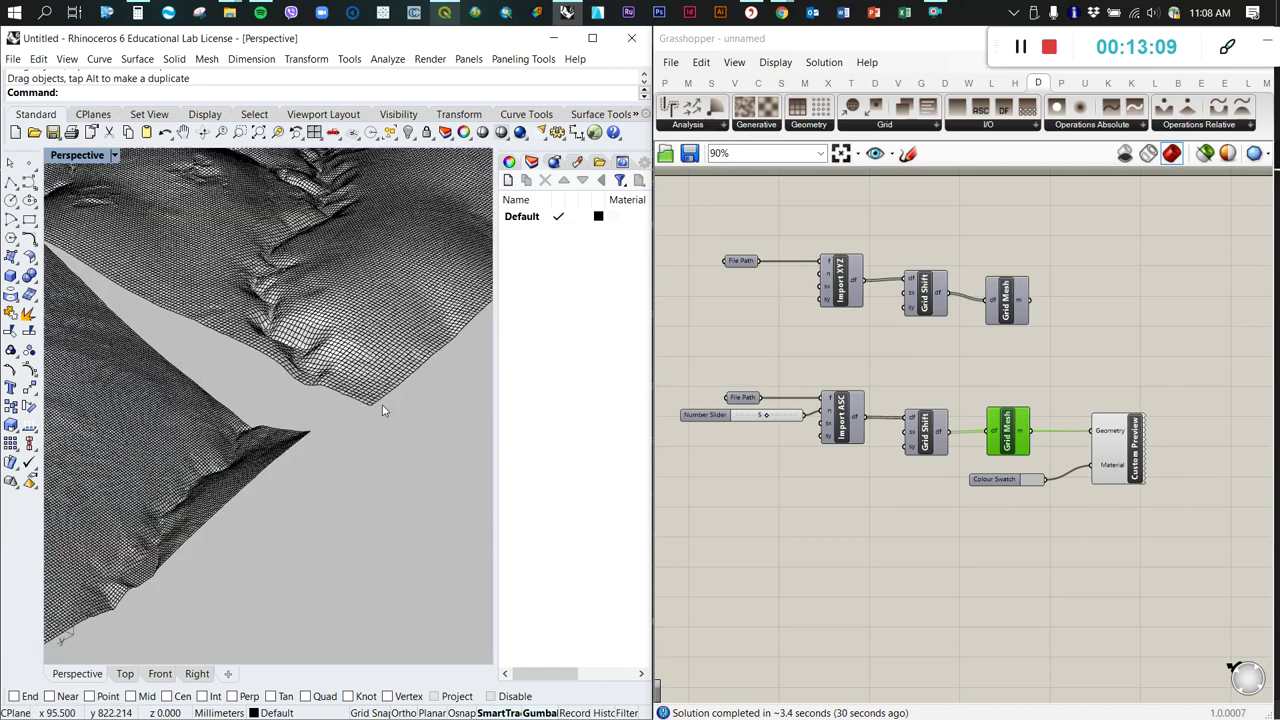